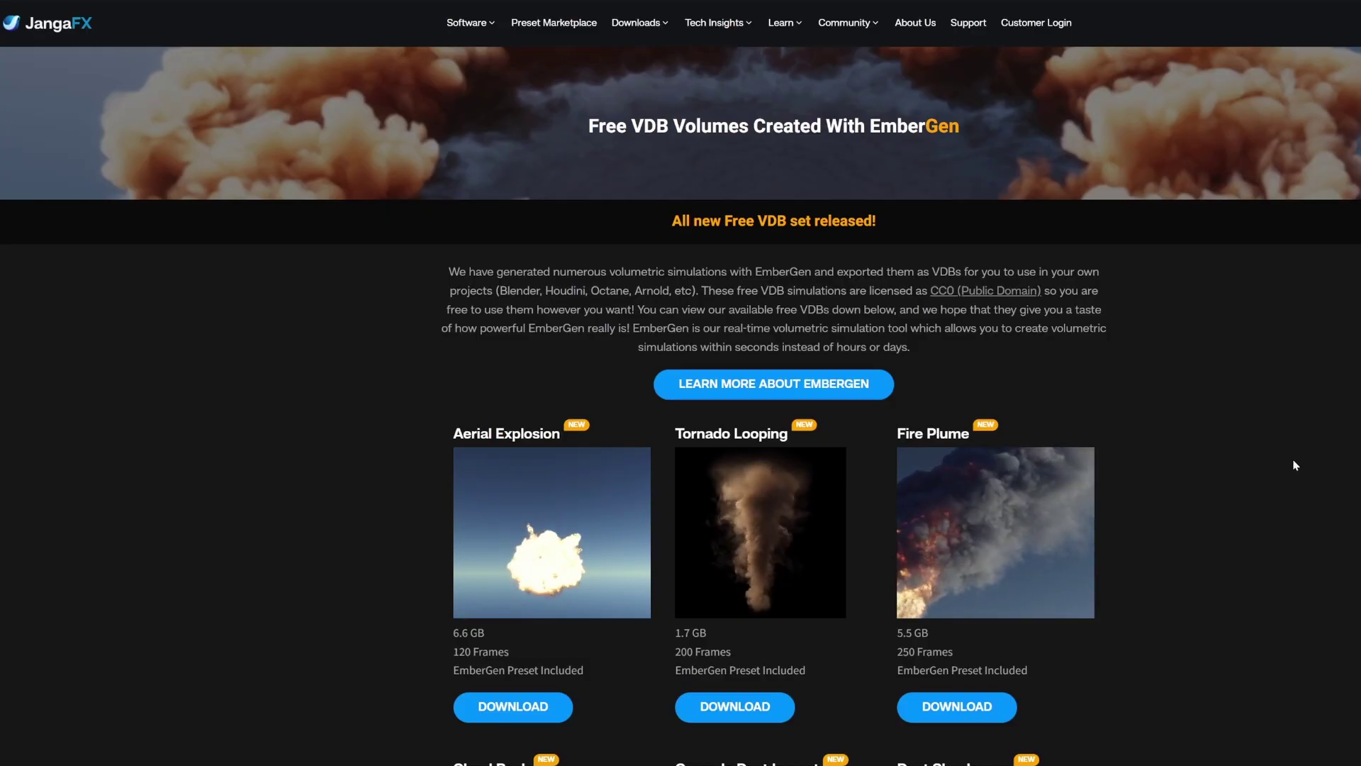
- Look through the free VDB volume sets on the JangaFX page, including the Cloud Pack
scroll(1291, 465, "down", 4)
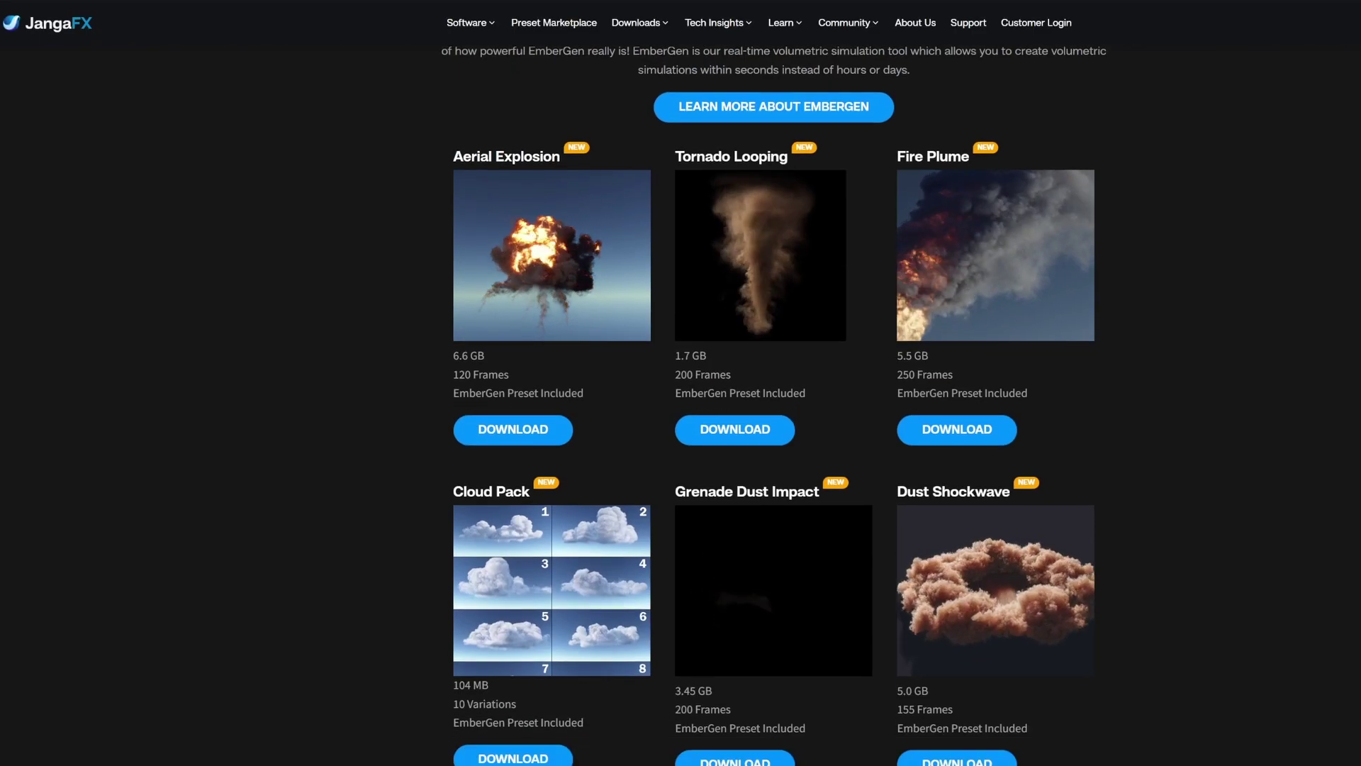
scroll(772, 404, "down", 3)
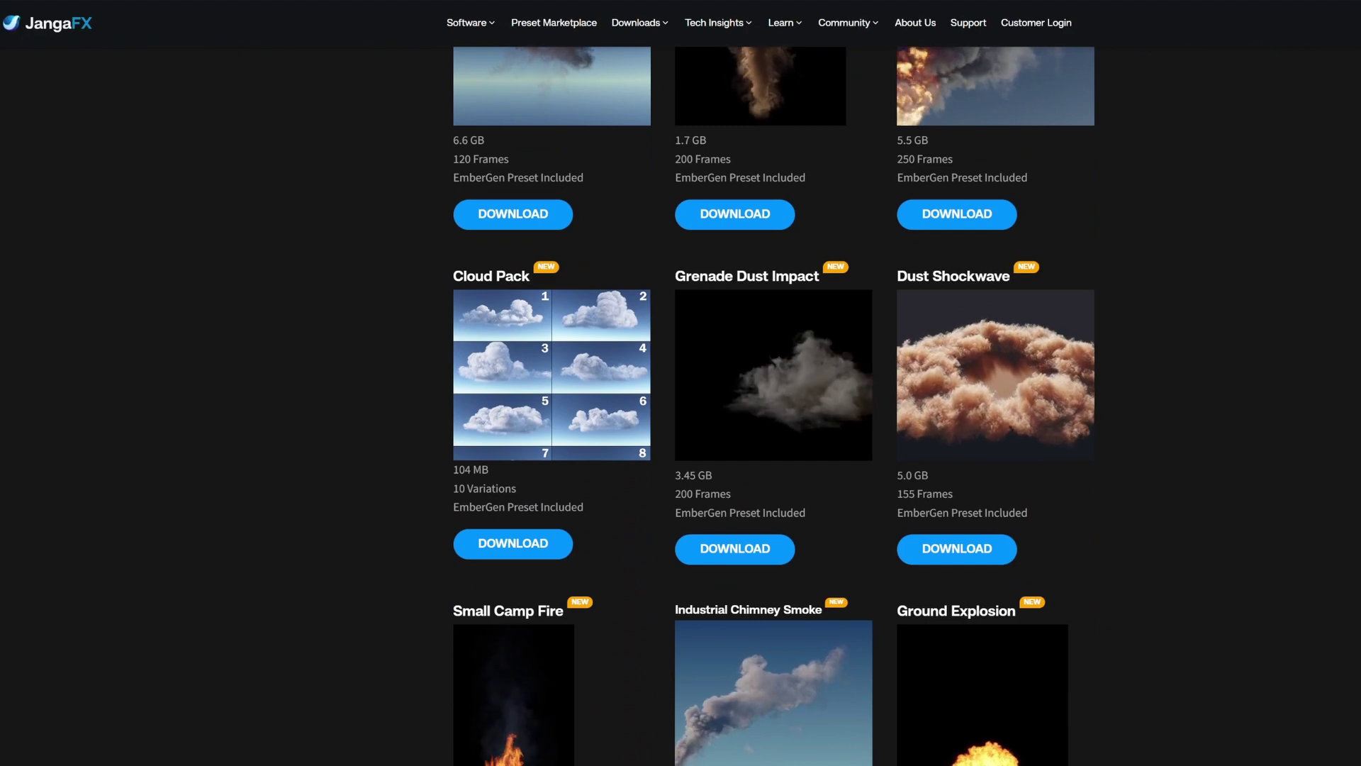
scroll(773, 404, "down", 3)
scroll(773, 404, "down", 5)
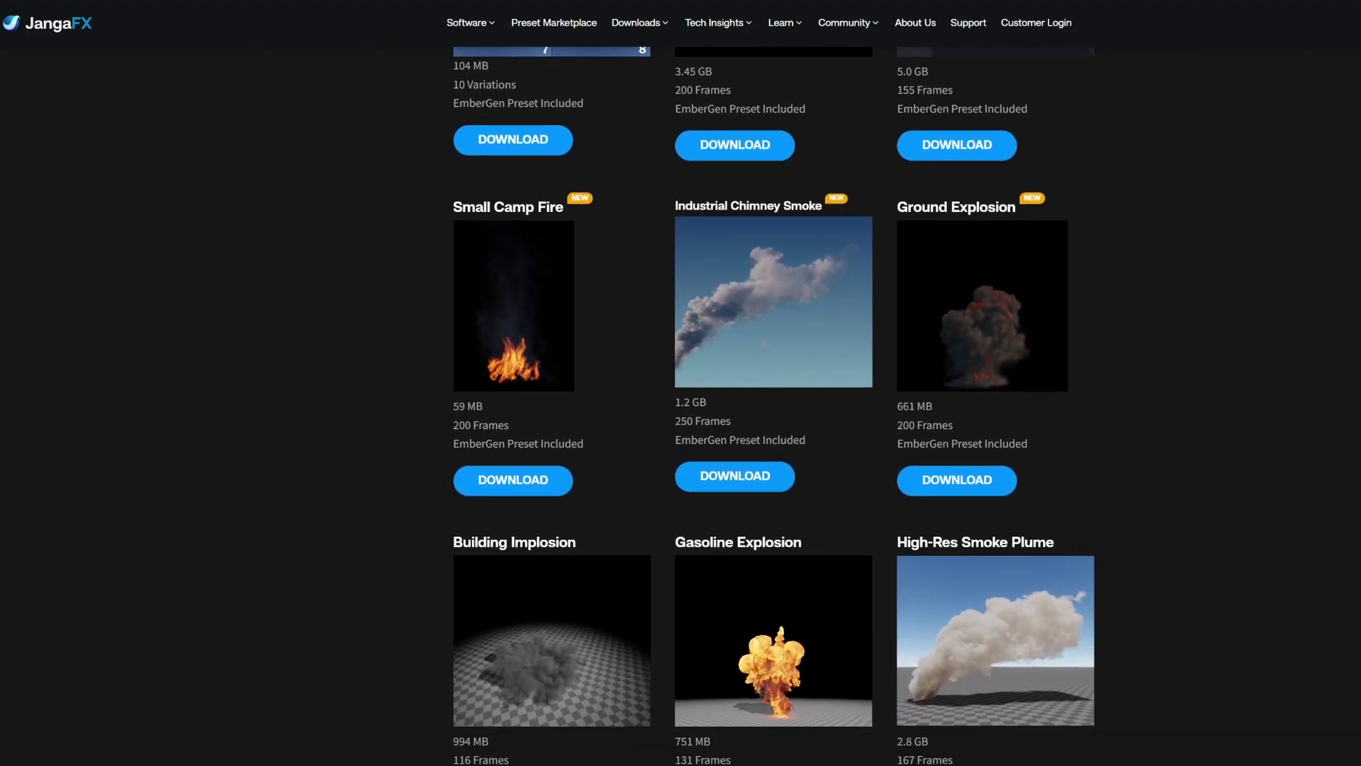
scroll(773, 404, "down", 5)
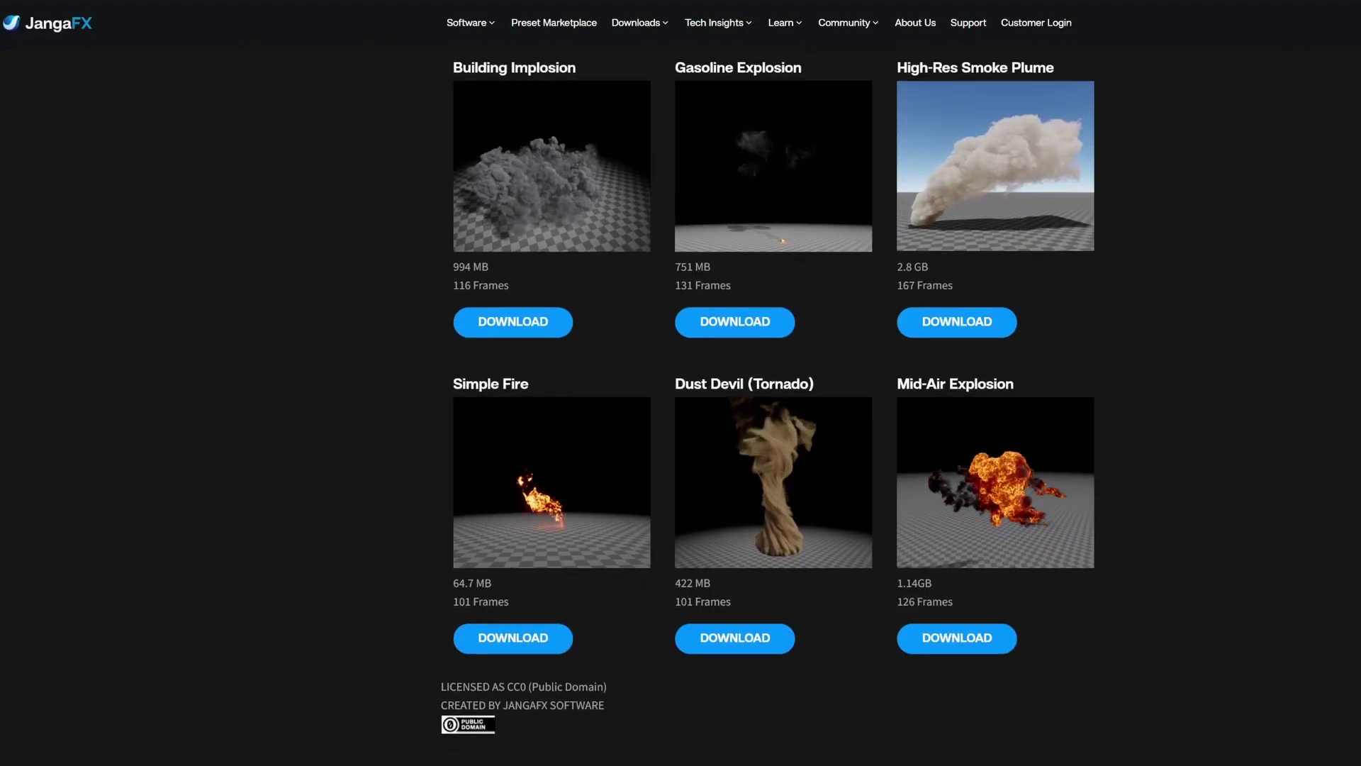
scroll(773, 404, "up", 9)
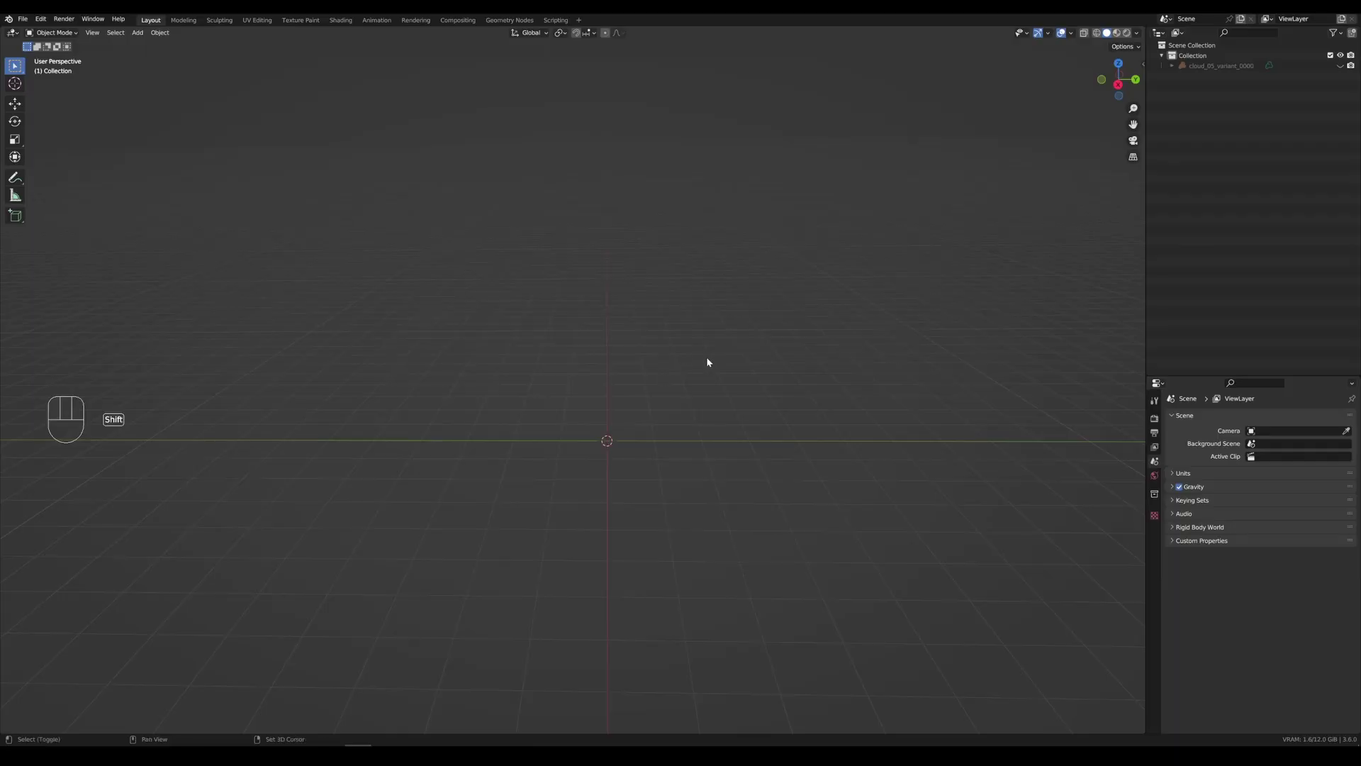
key("shift+a")
mouse_move(709, 362)
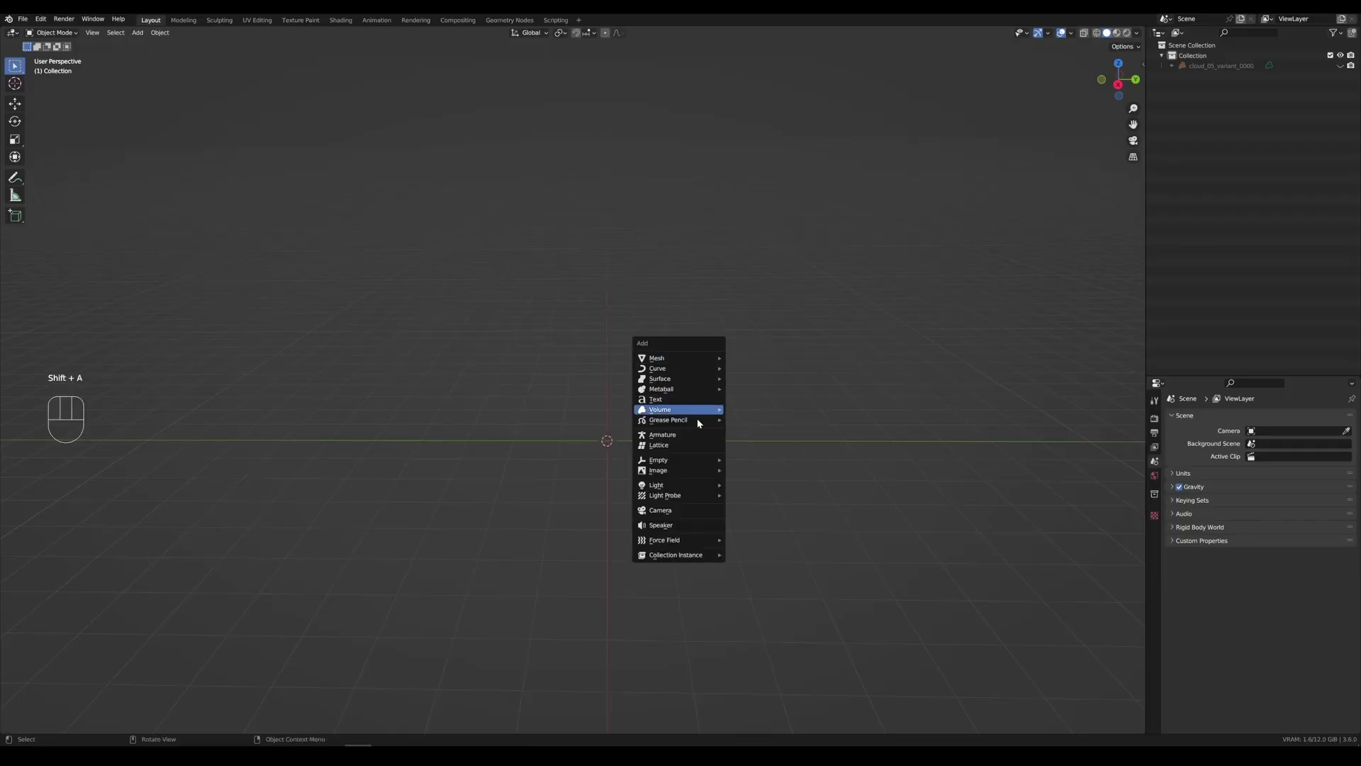
mouse_move(689, 413)
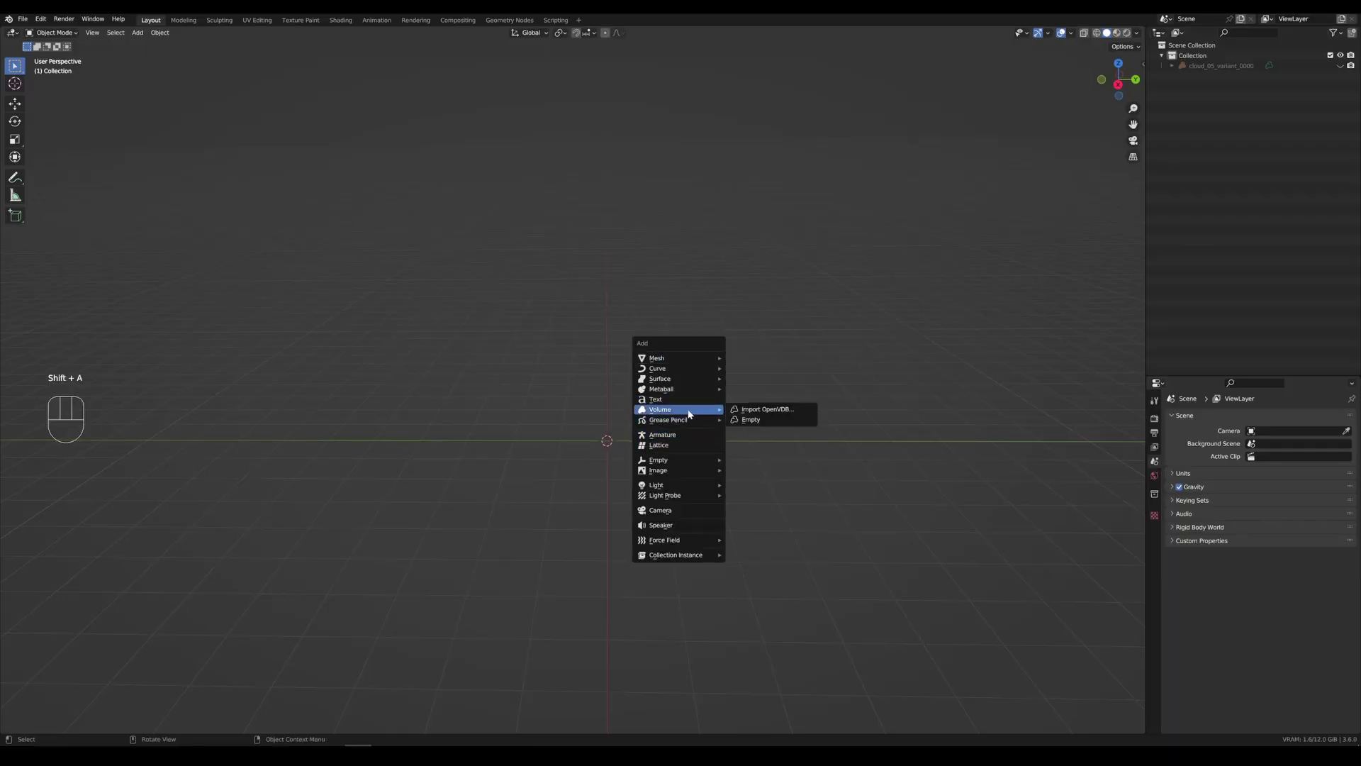
left_click(751, 411)
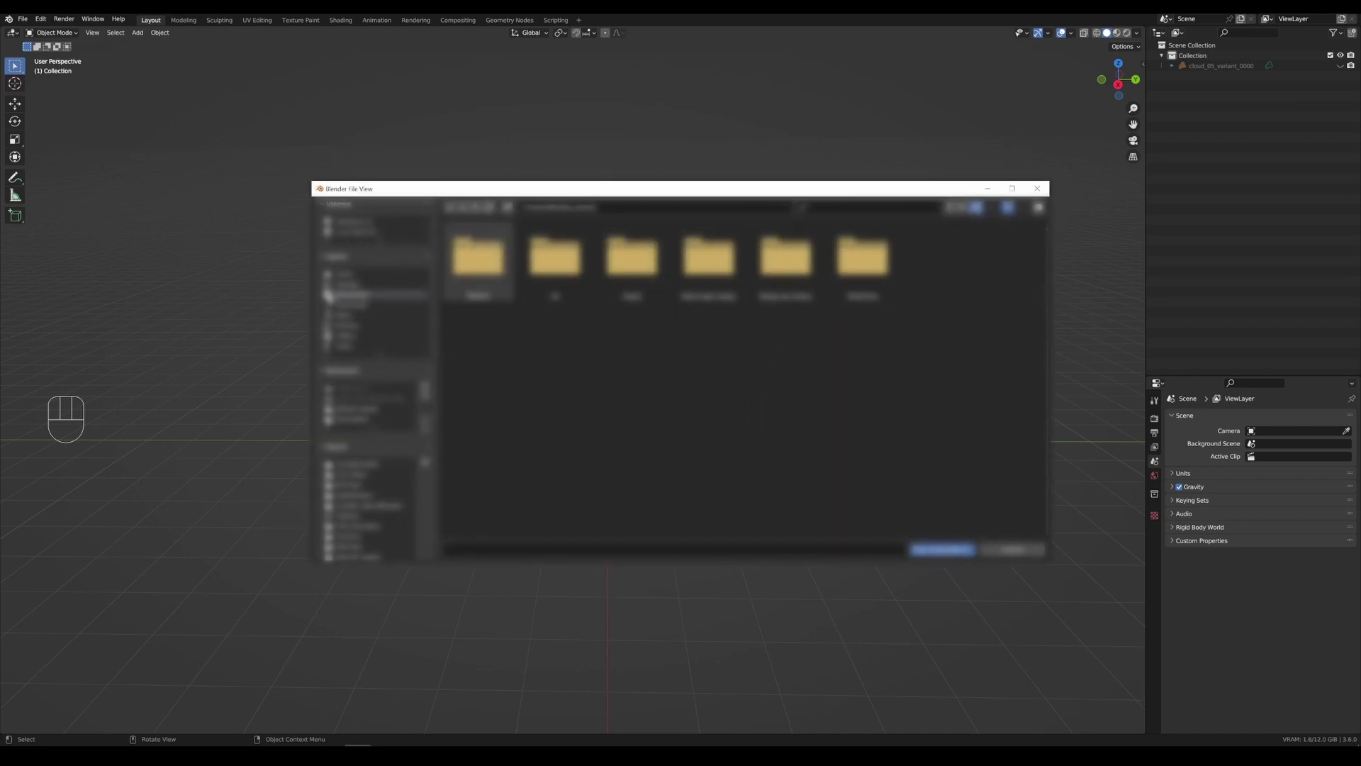
left_click(349, 287)
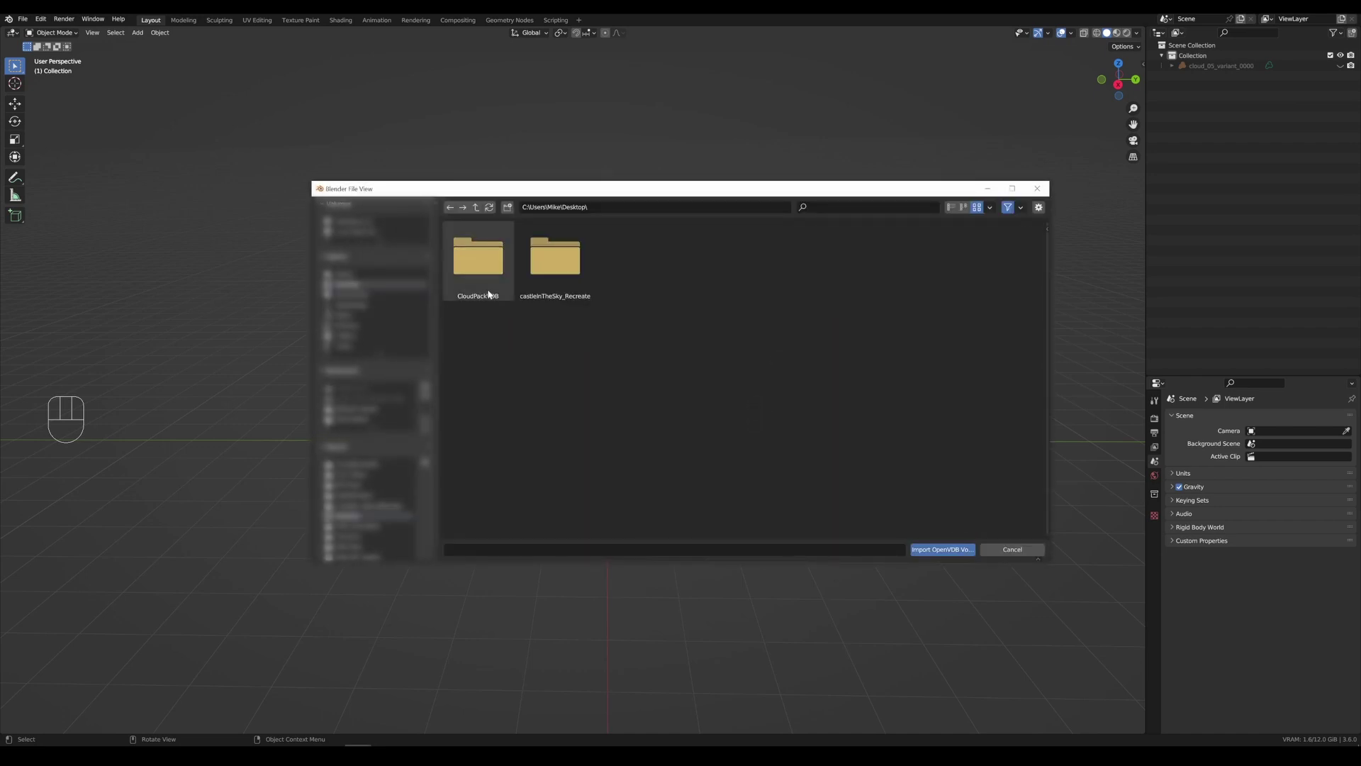
double_click(482, 263)
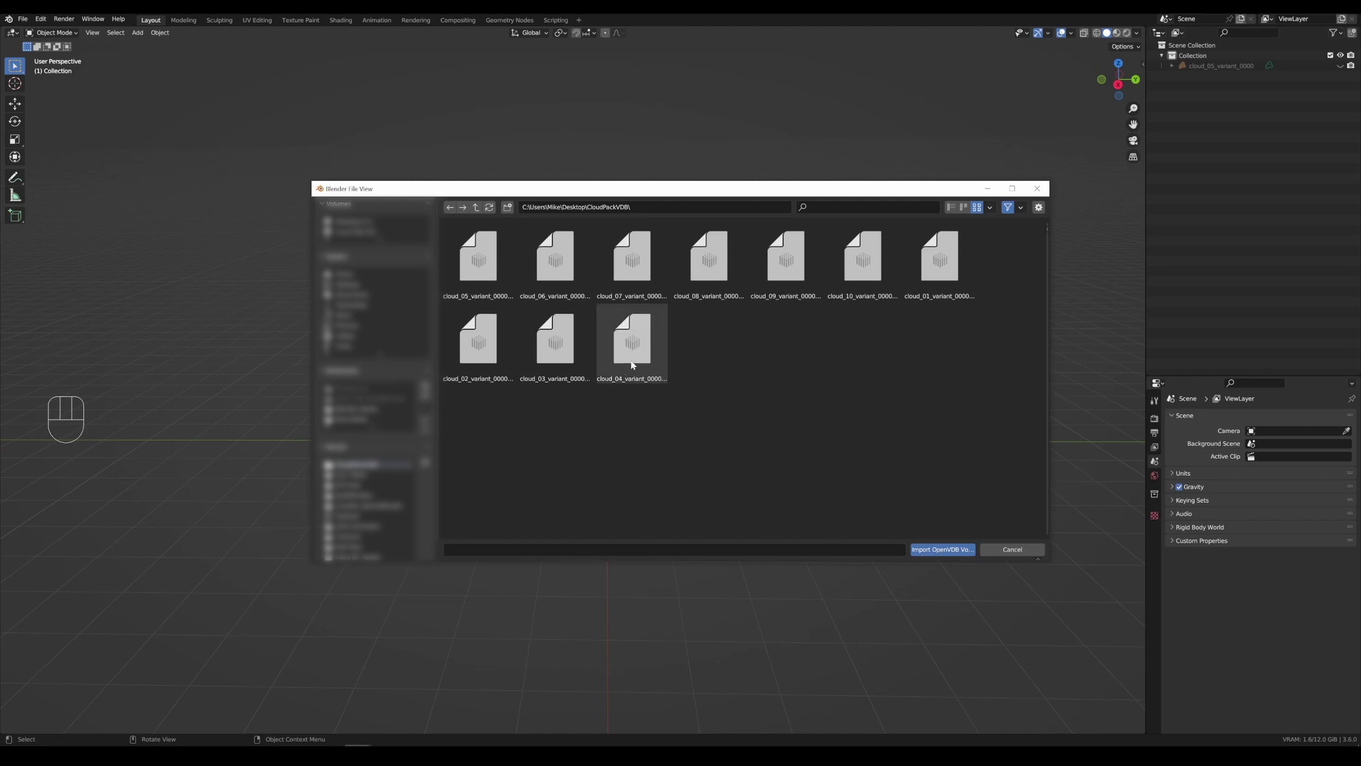
left_click(1011, 550)
- Unhide the cloud_05_variant_0000 volume and select it
left_click(1340, 66)
left_click(1193, 56)
left_click(1205, 65)
scroll(783, 372, "down", 2)
middle_click_drag(765, 380, 940, 482)
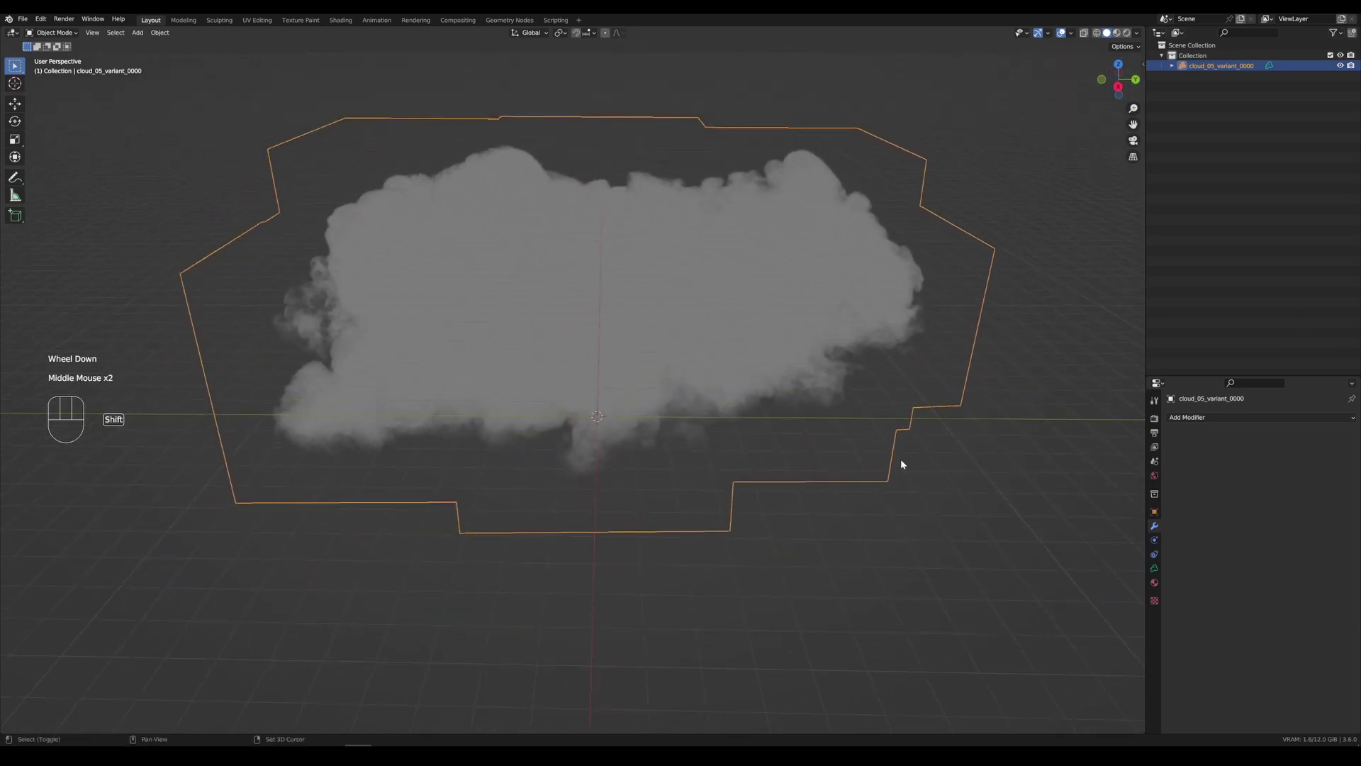
- Add a cube mesh and move it along the ground plane to a spot in front of and beside the cloud
key("shift+a")
mouse_move(883, 416)
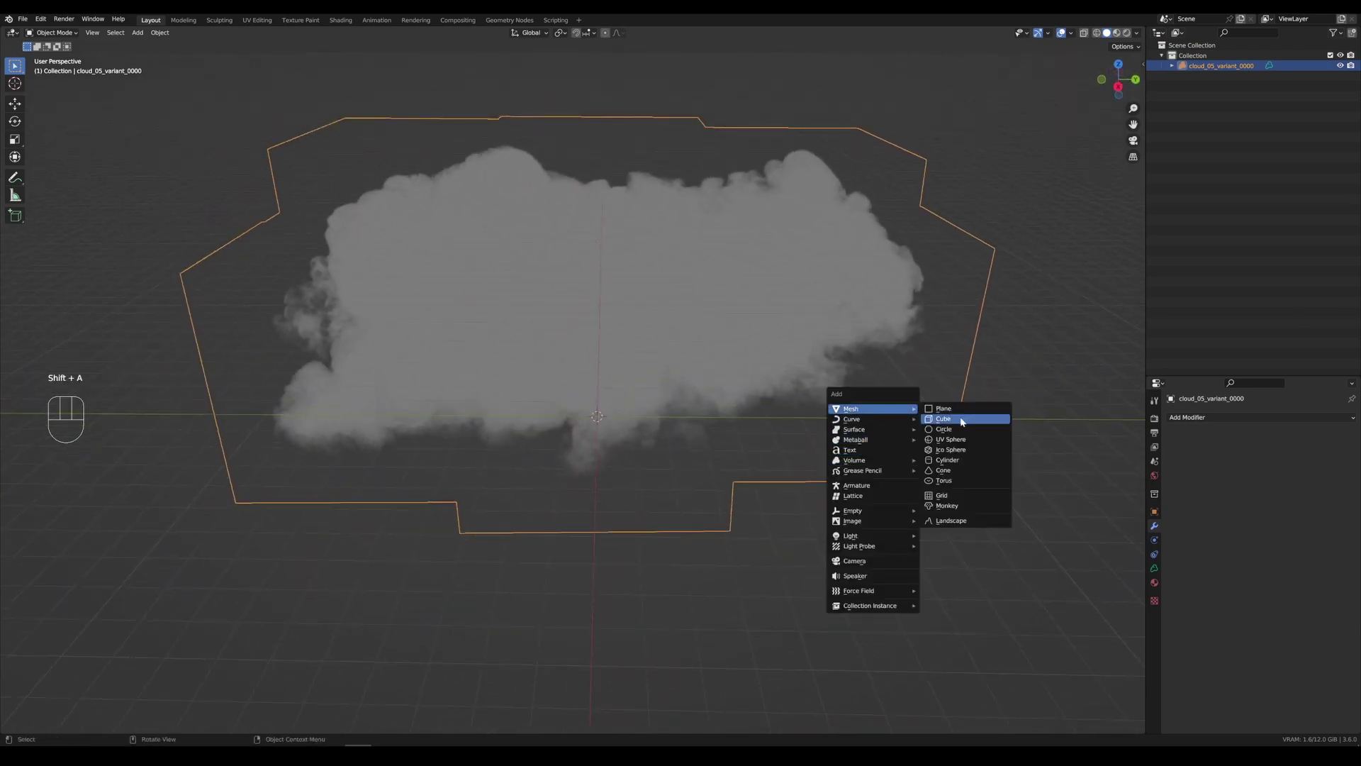
left_click(950, 419)
key("g")
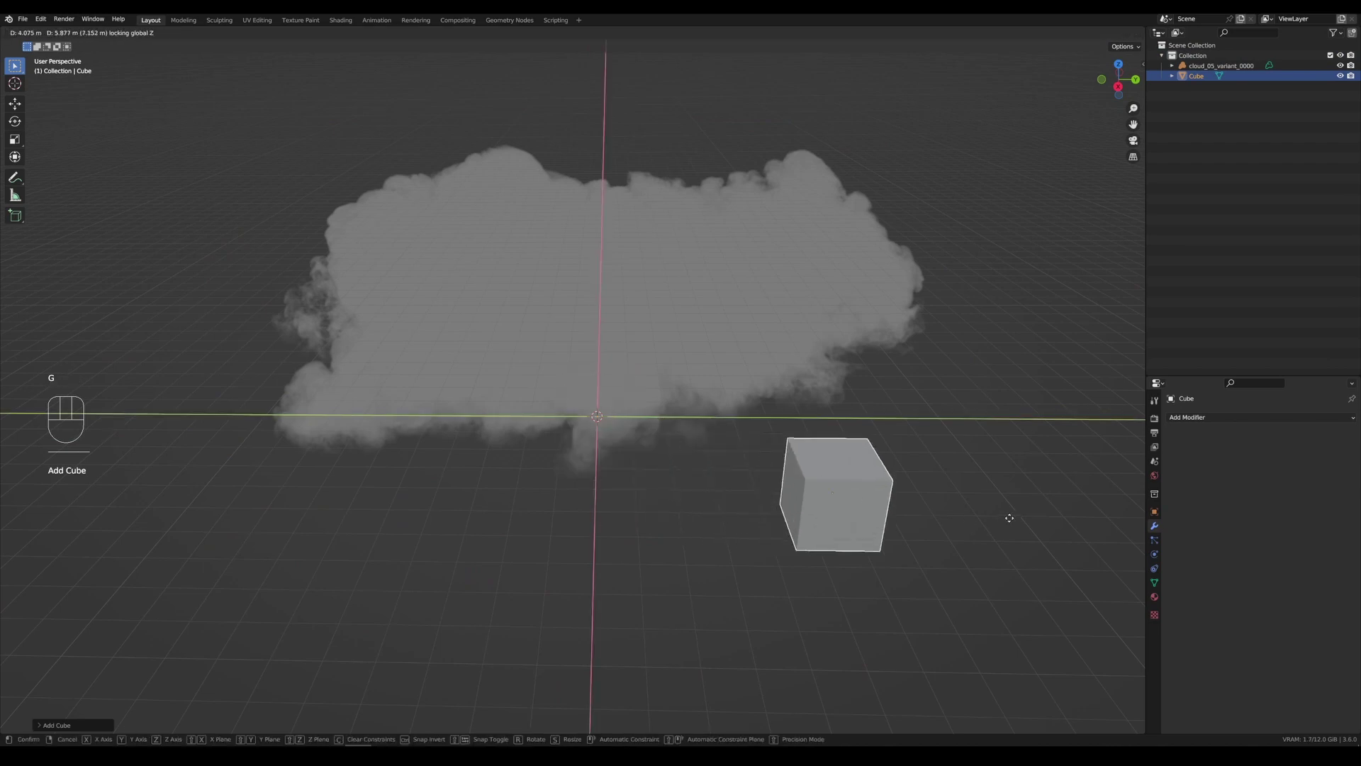
left_click(1045, 542)
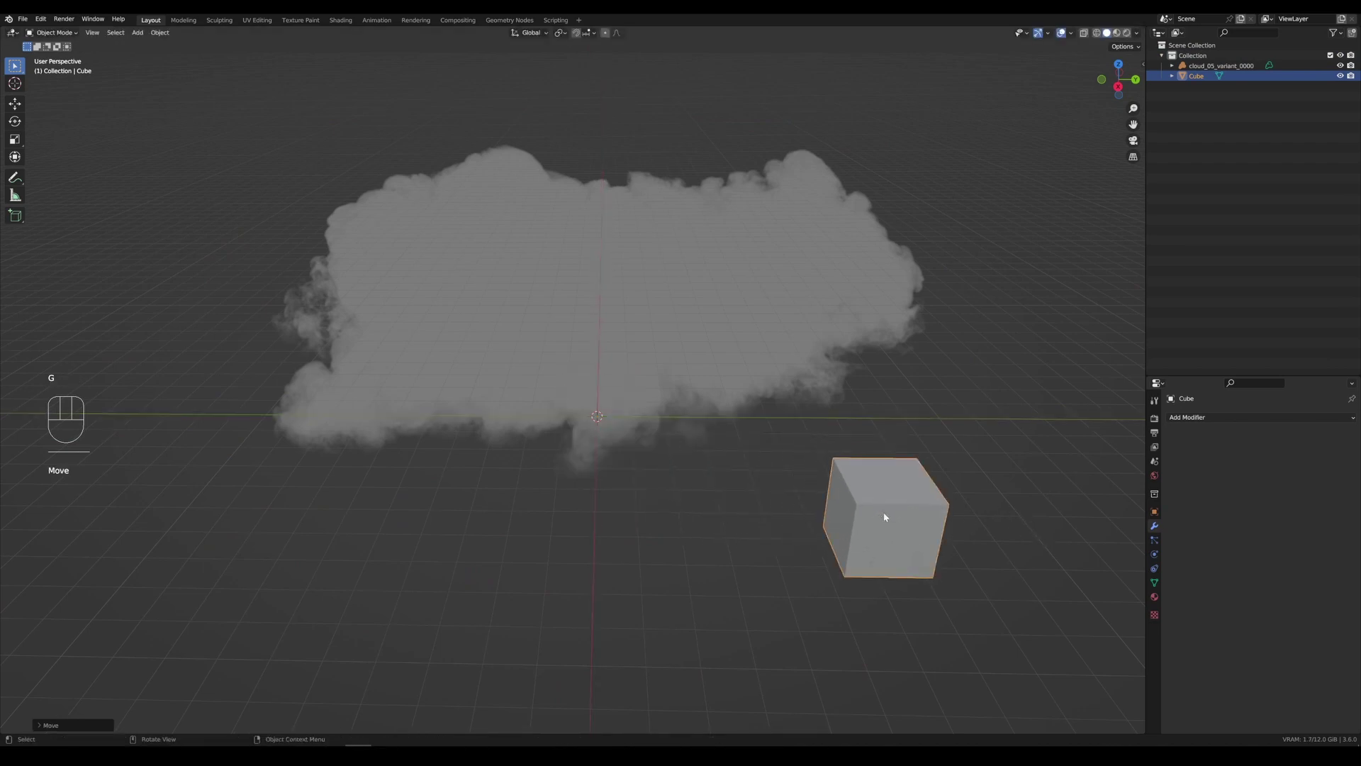
- Add a Volume to Mesh modifier to the cube with the cloud_05_variant_0000 volume as its source object
left_click(531, 273)
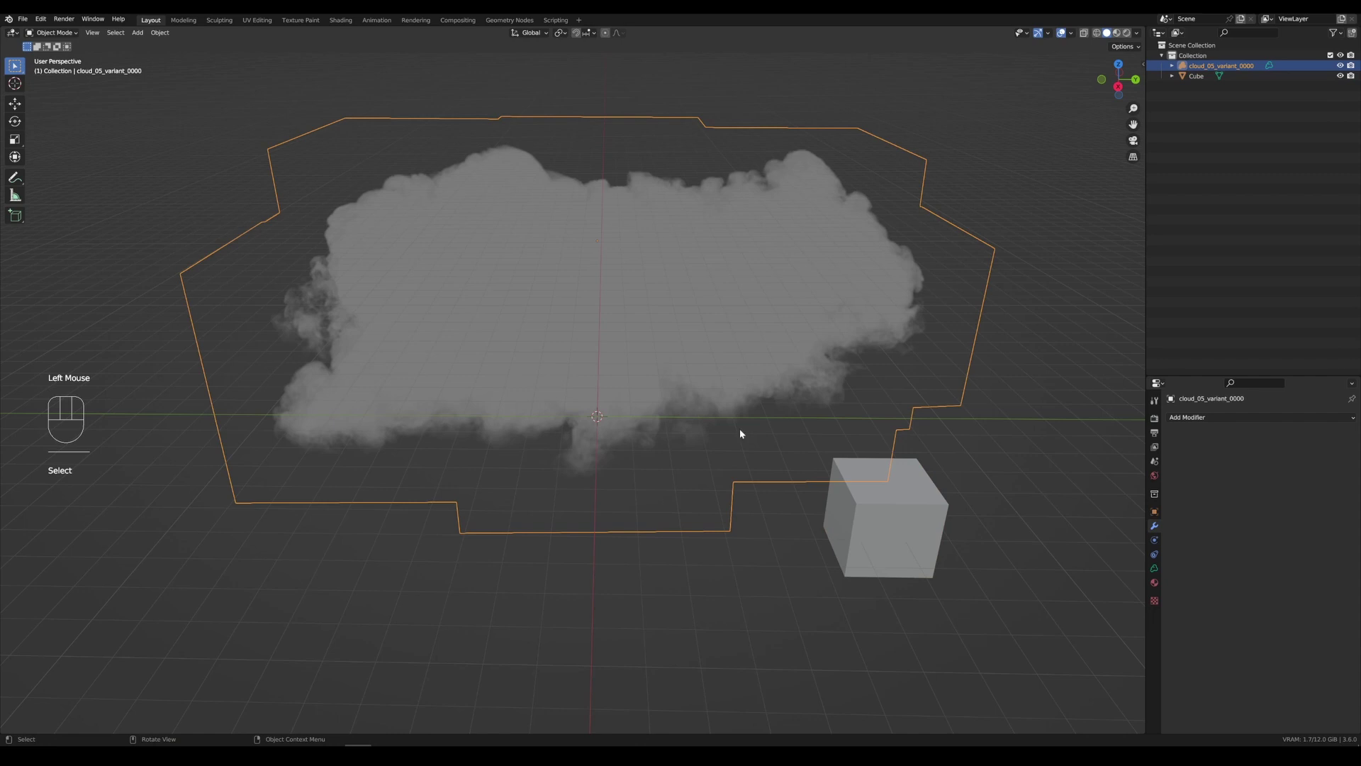
left_click(878, 536)
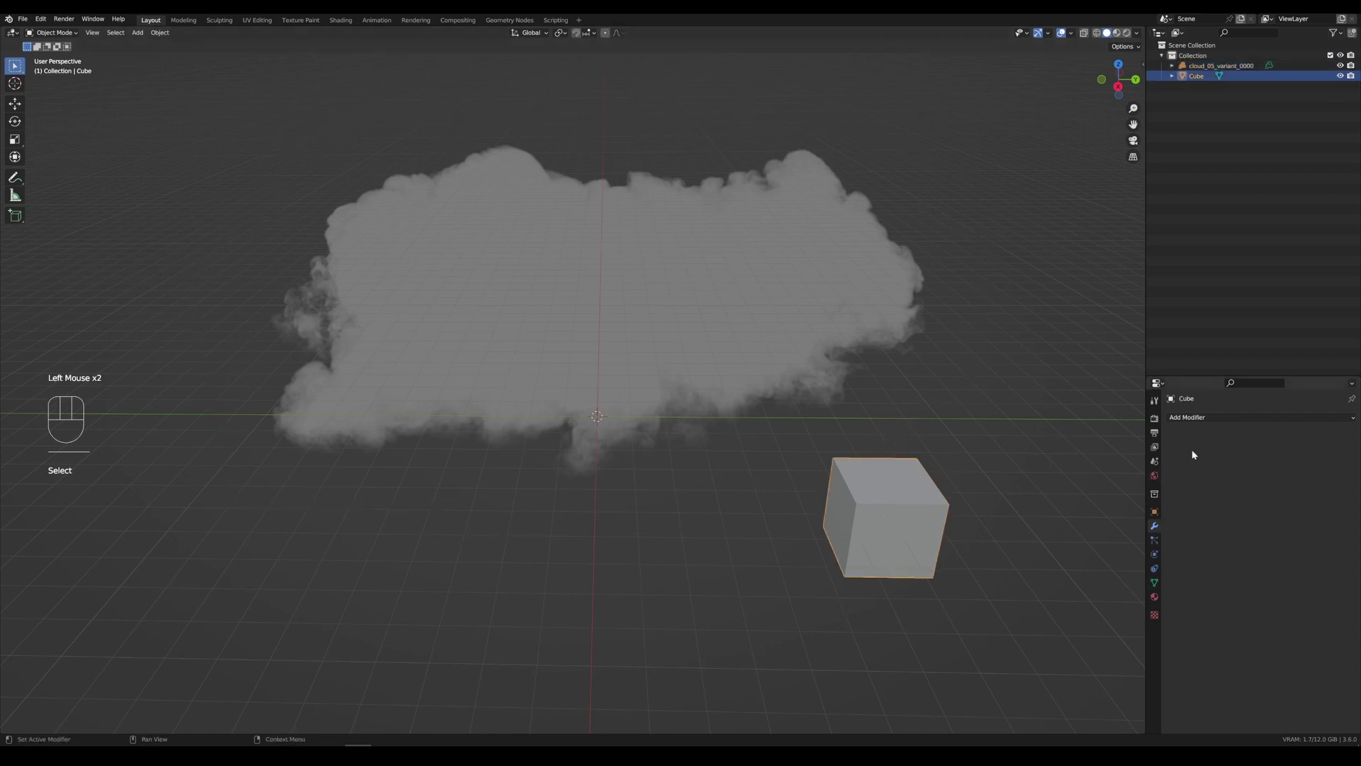
left_click(1209, 417)
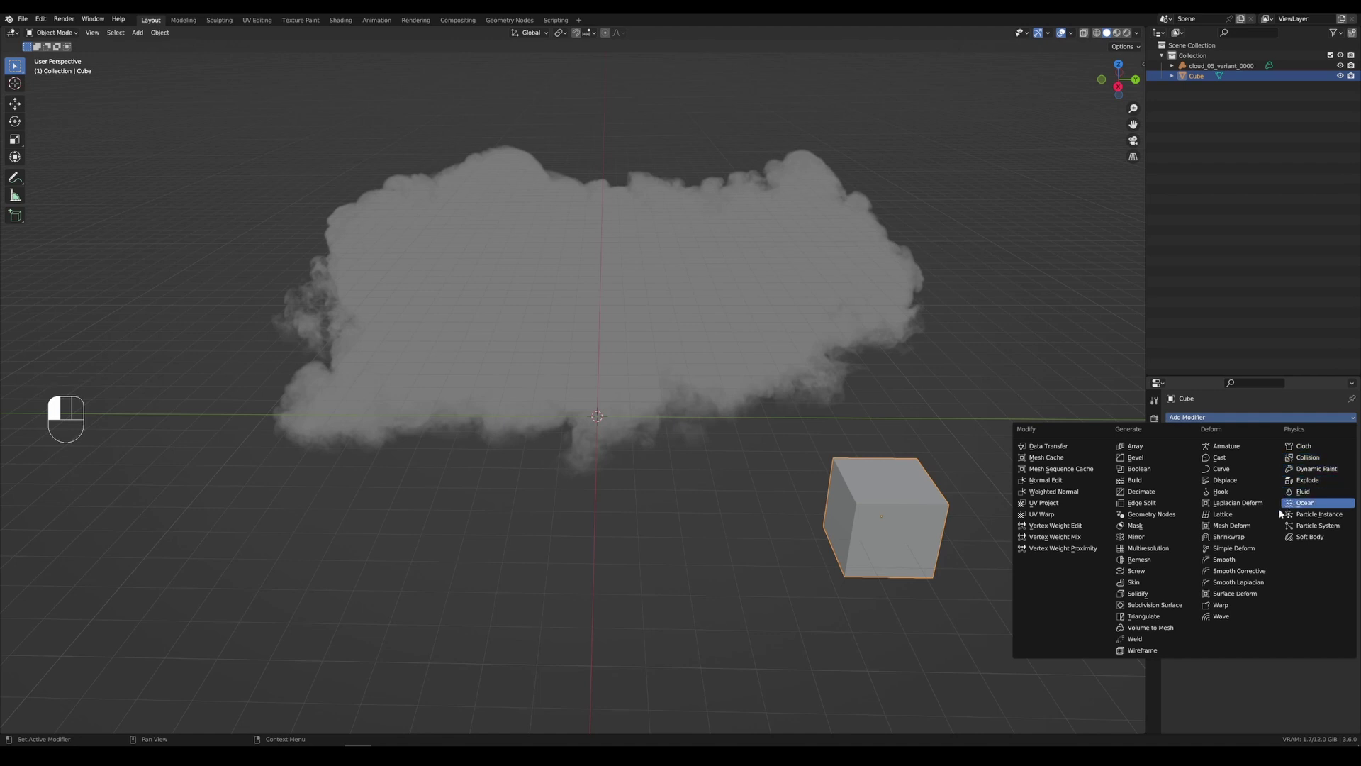
left_click(1155, 629)
left_click(1336, 449)
left_click(665, 228)
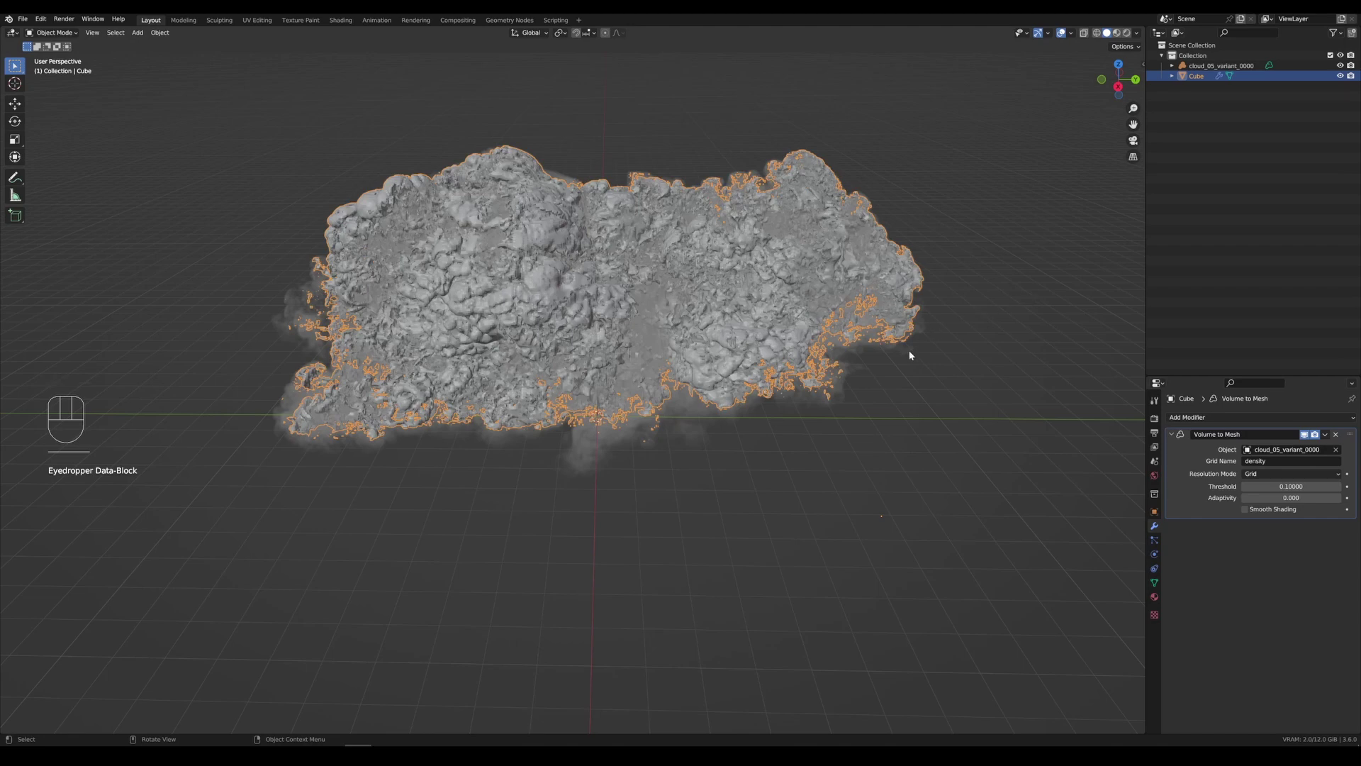
- Hide the original cloud_05_variant_0000 volume in the viewport
middle_click_drag(872, 397, 834, 381)
scroll(946, 397, "up", 2)
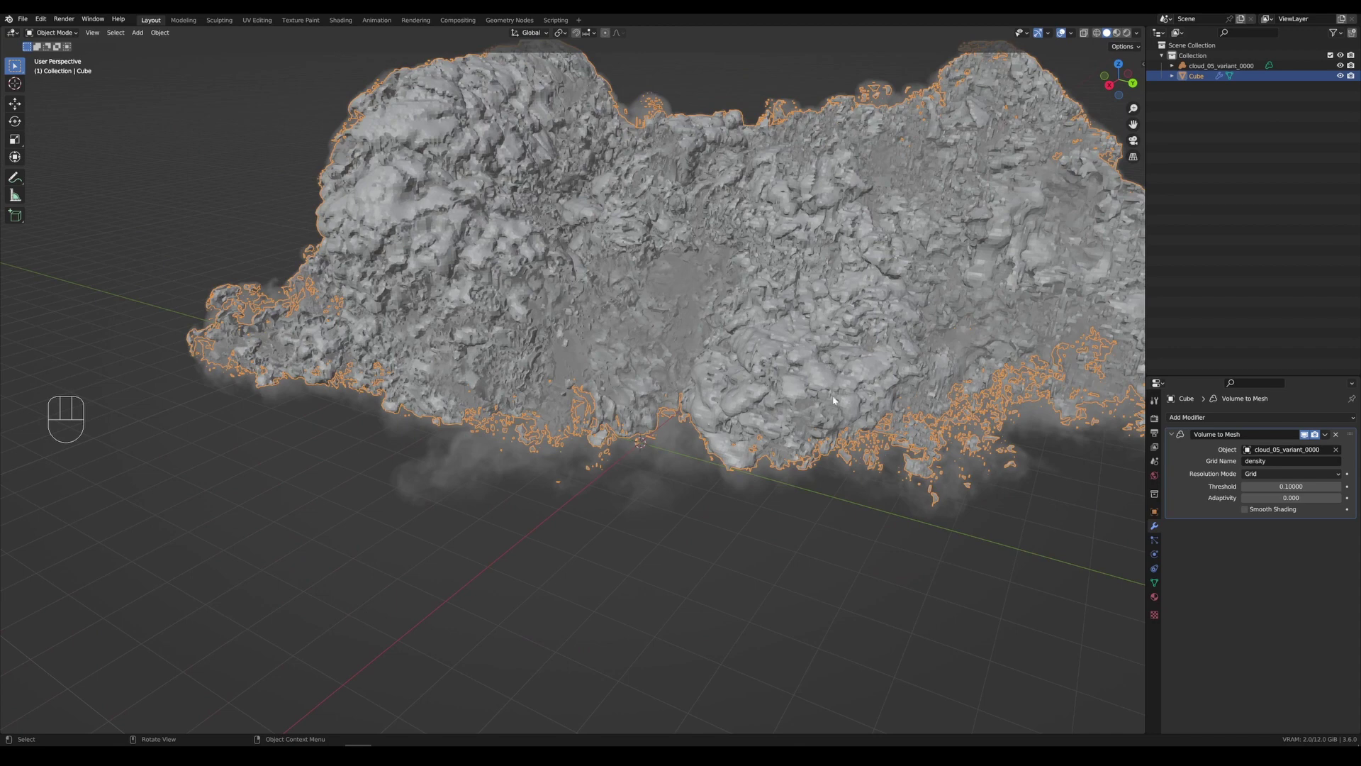
middle_click_drag(804, 356, 852, 369)
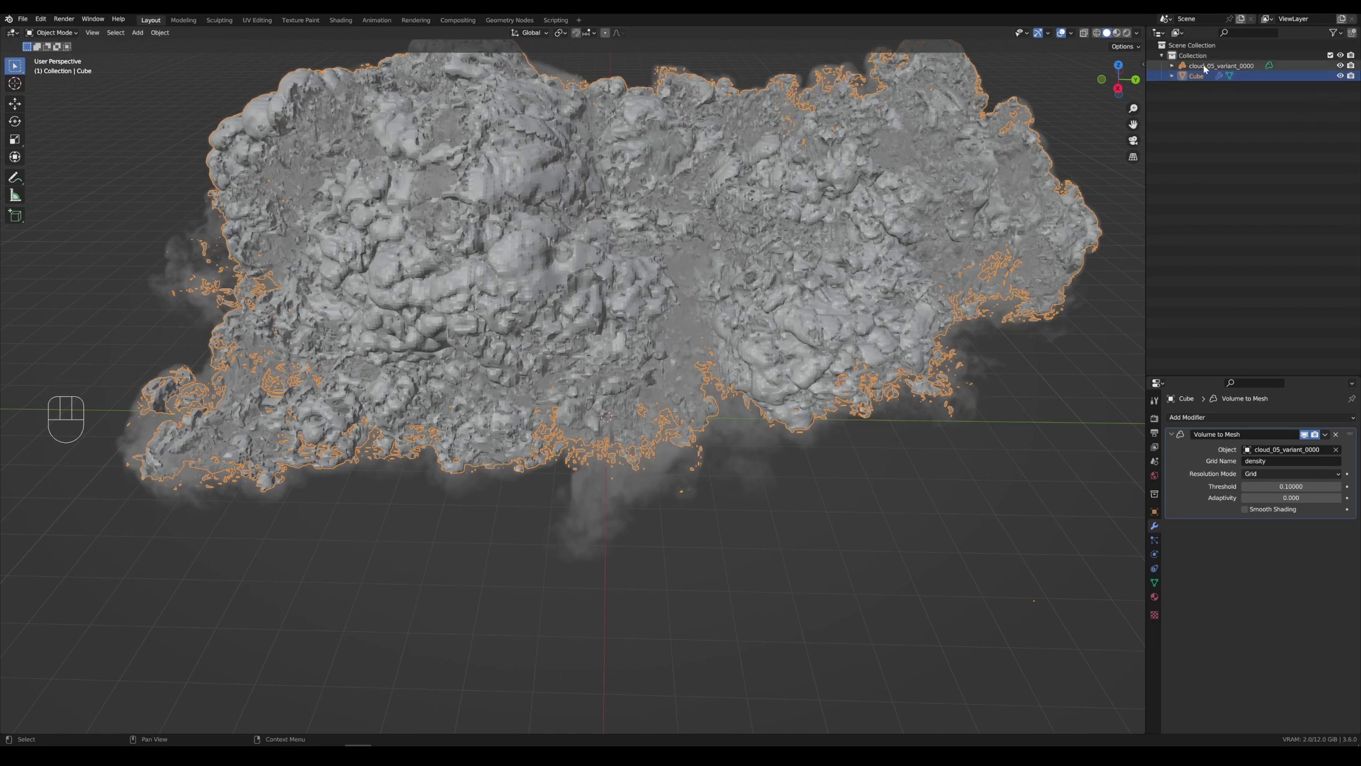
left_click(1340, 66)
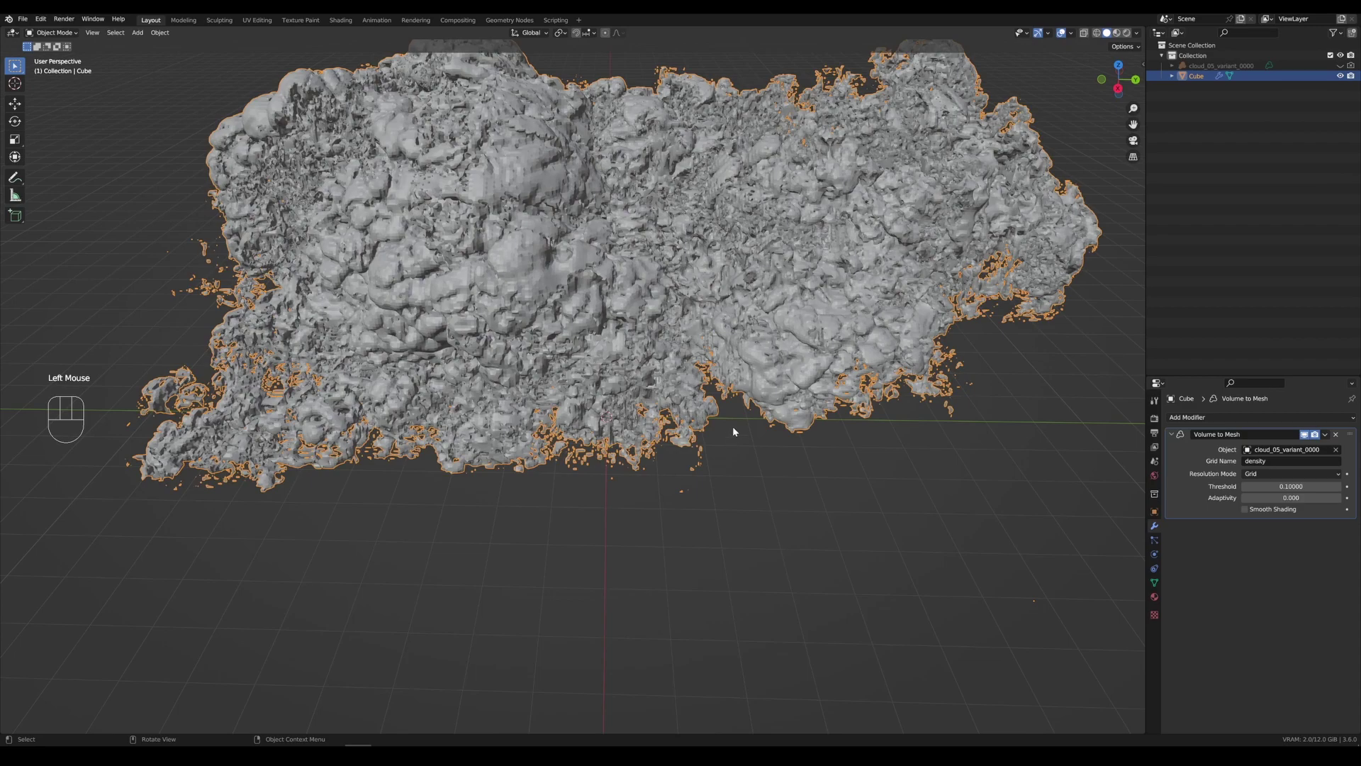
- Examine the surface detail and loose fragments of the converted cloud mesh from several sides
middle_click_drag(737, 425, 850, 461)
scroll(760, 402, "up", 3)
scroll(759, 402, "down", 2)
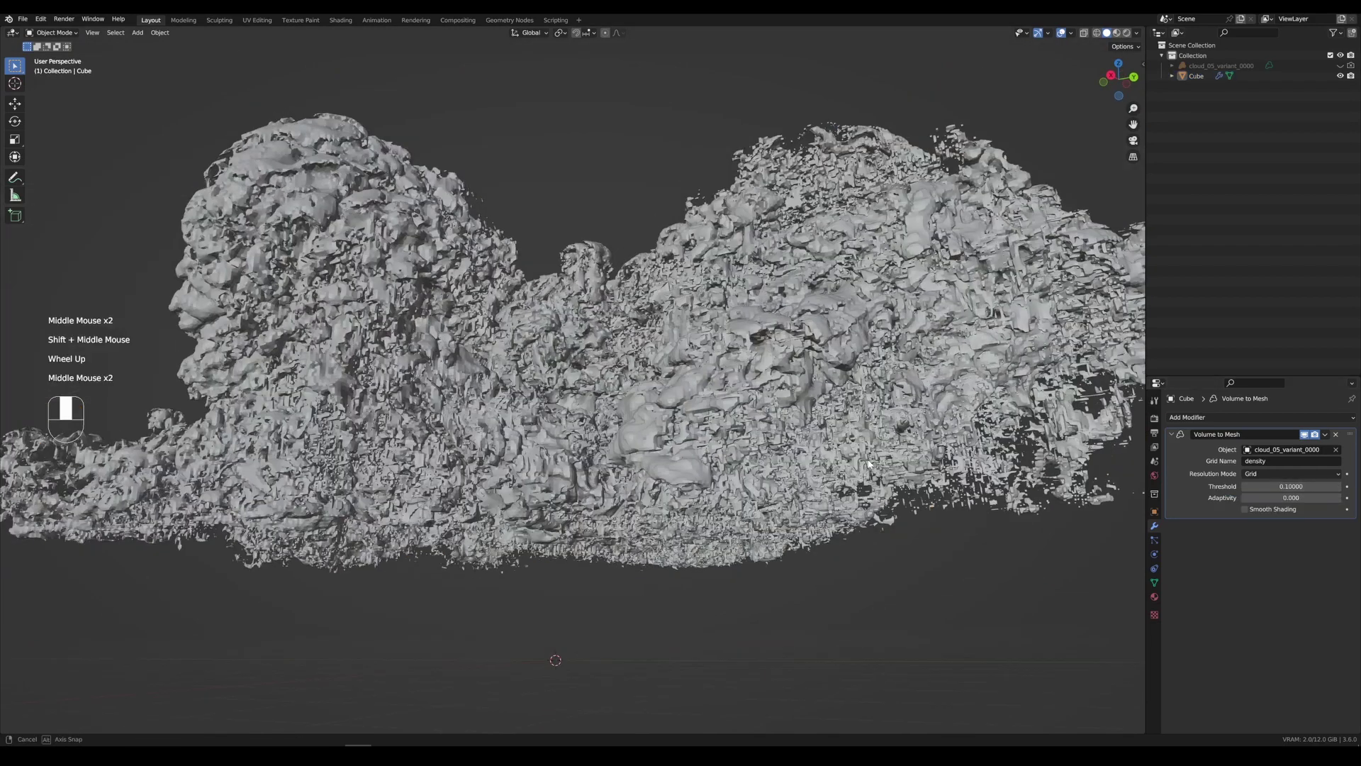
mouse_move(709, 425)
middle_mouse_down()
mouse_move(752, 475)
mouse_move(691, 425)
middle_mouse_up()
middle_click_drag(780, 454, 843, 482)
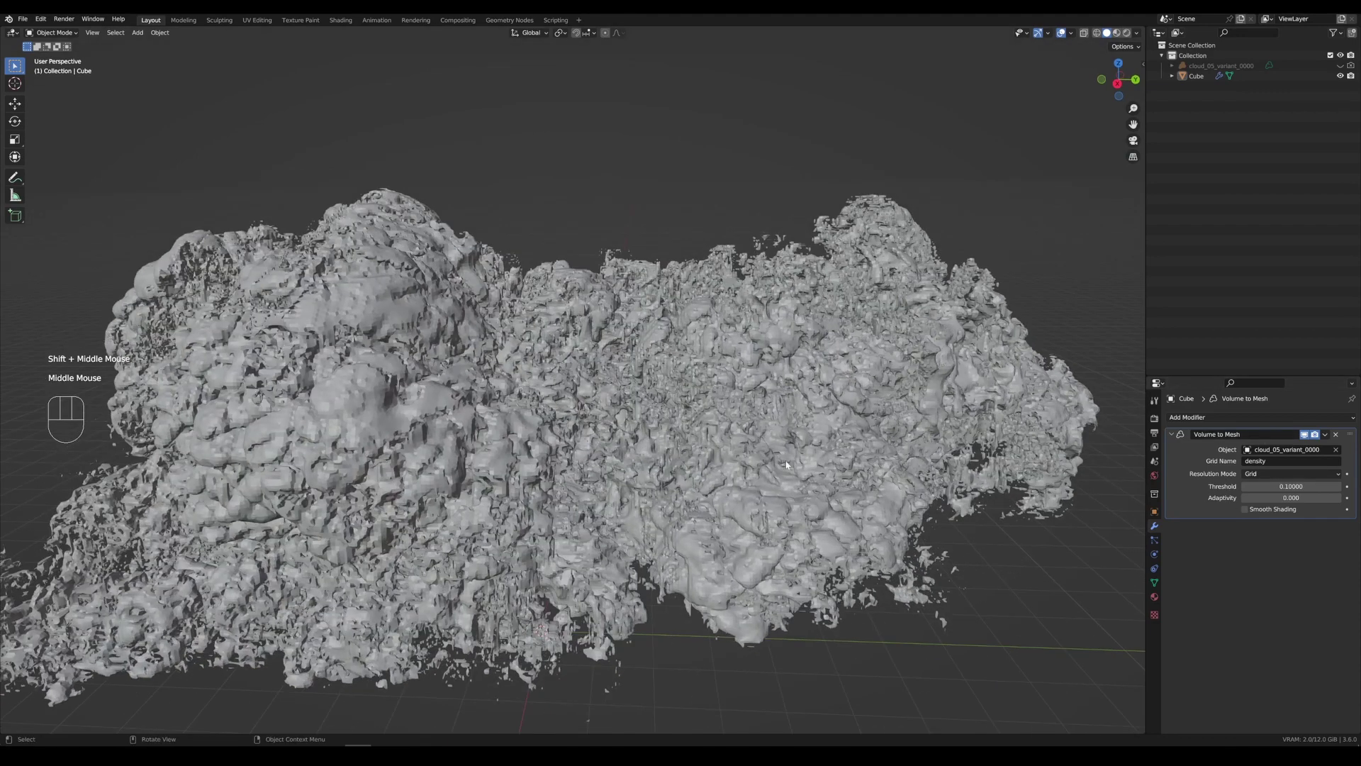
scroll(761, 459, "down", 3)
middle_click_drag(760, 460, 796, 437)
scroll(795, 436, "up", 2)
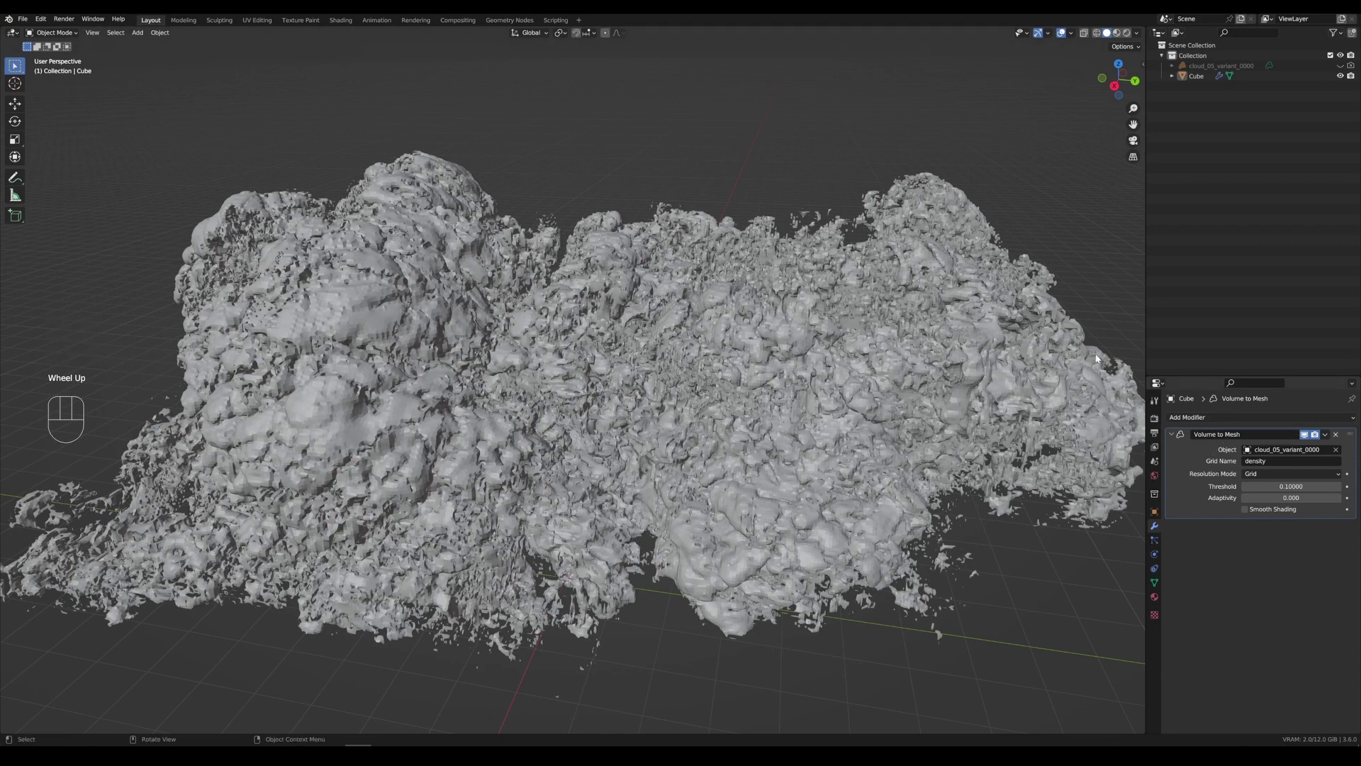
- Set the cube's Volume to Mesh threshold to 0.01
left_click(923, 423)
double_click(1291, 486)
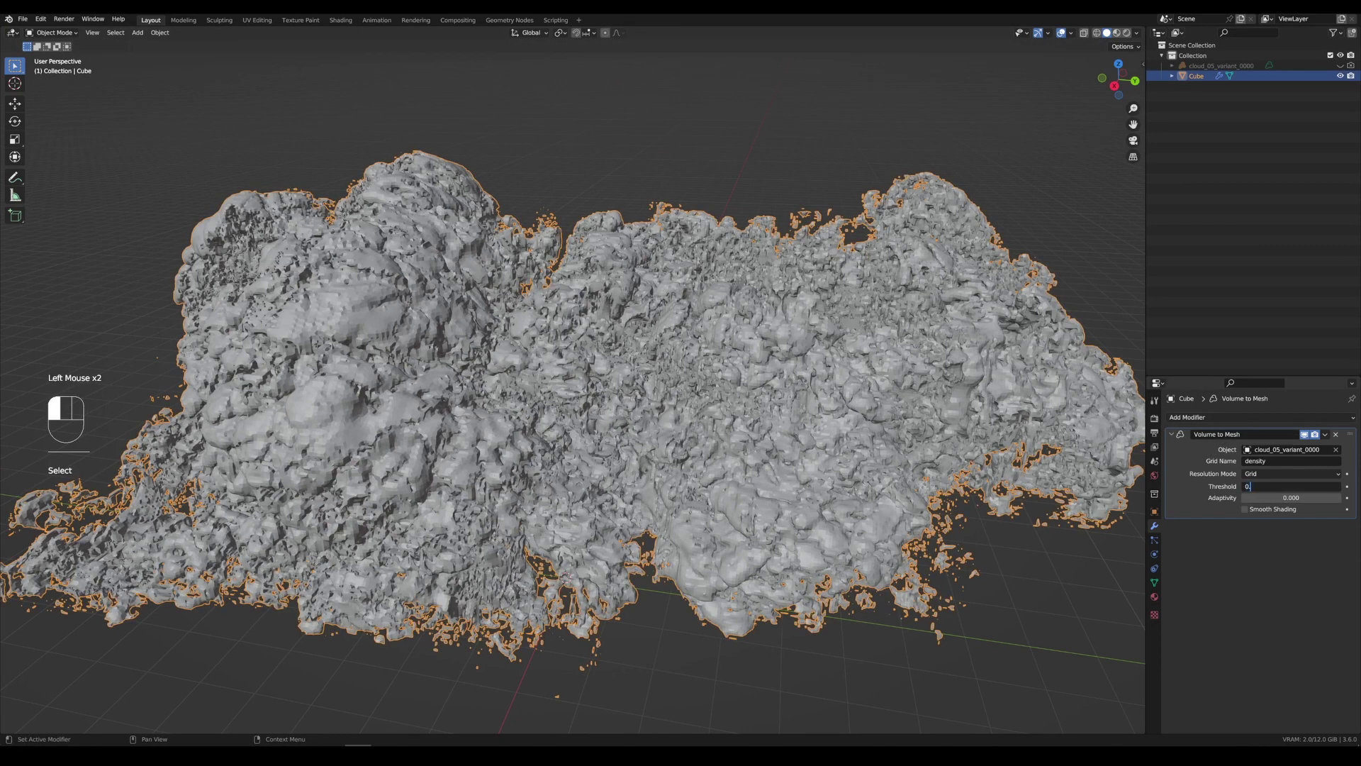
type("0.05")
key("Return")
- Apply Shade Smooth to the cloud mesh object and enable Auto Smooth for its normals
middle_click_drag(1050, 614, 831, 598)
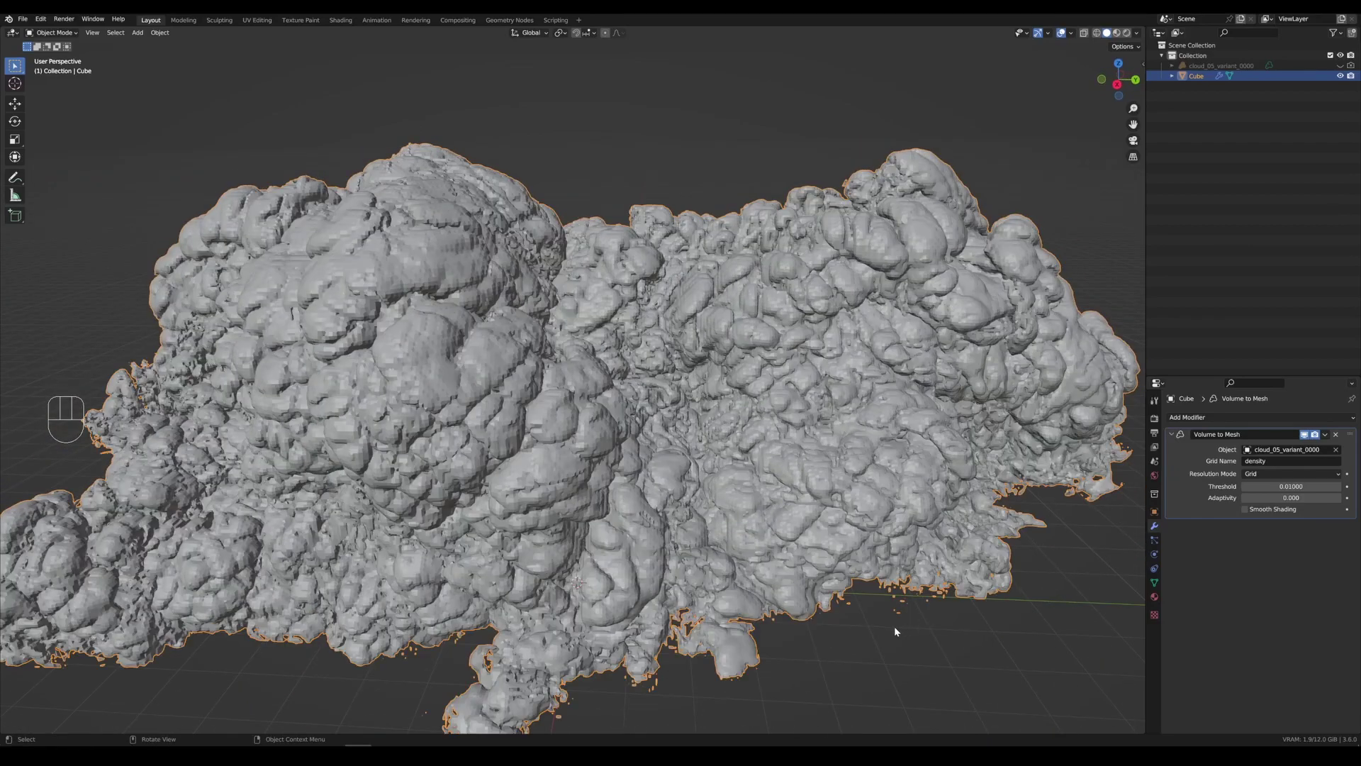
scroll(922, 628, "down", 2)
middle_click_drag(951, 628, 818, 393)
scroll(792, 571, "up", 2)
scroll(818, 391, "down", 2)
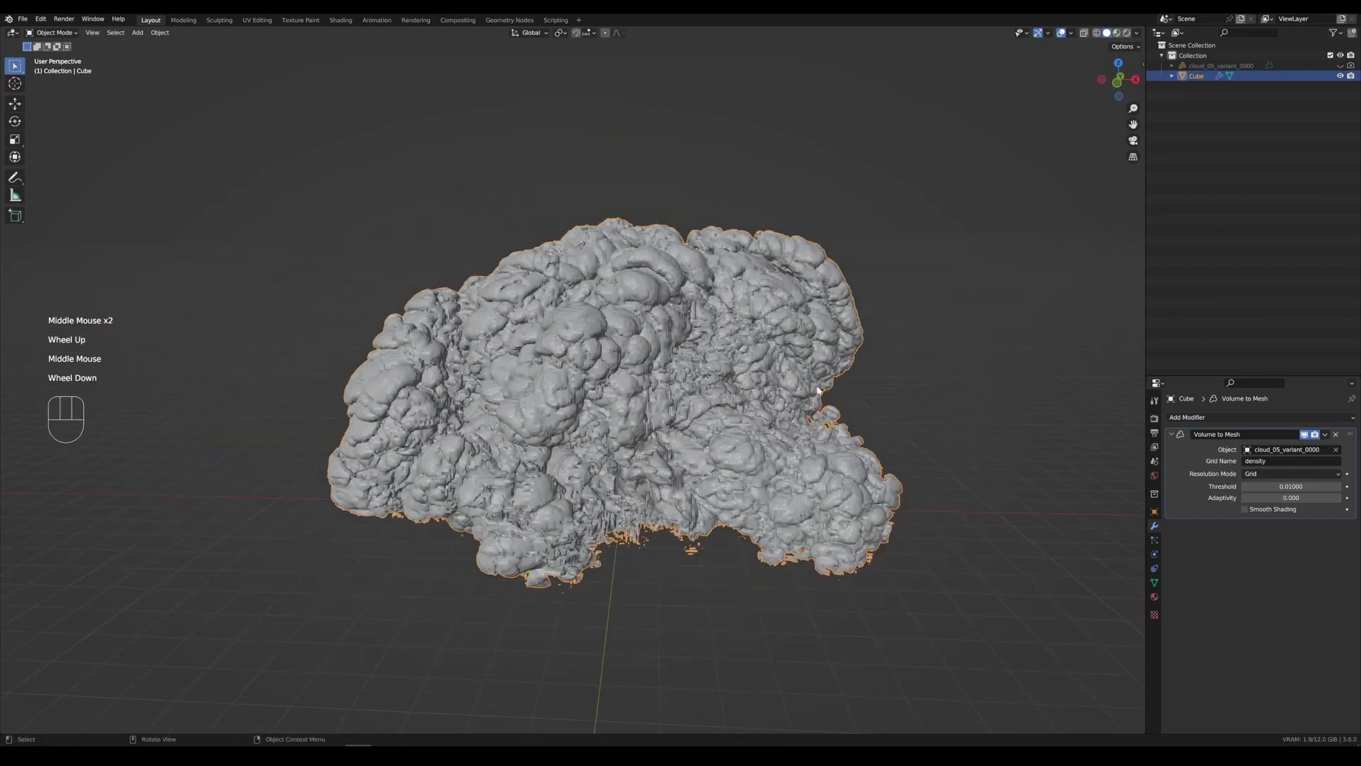
right_click(818, 389)
key("Return")
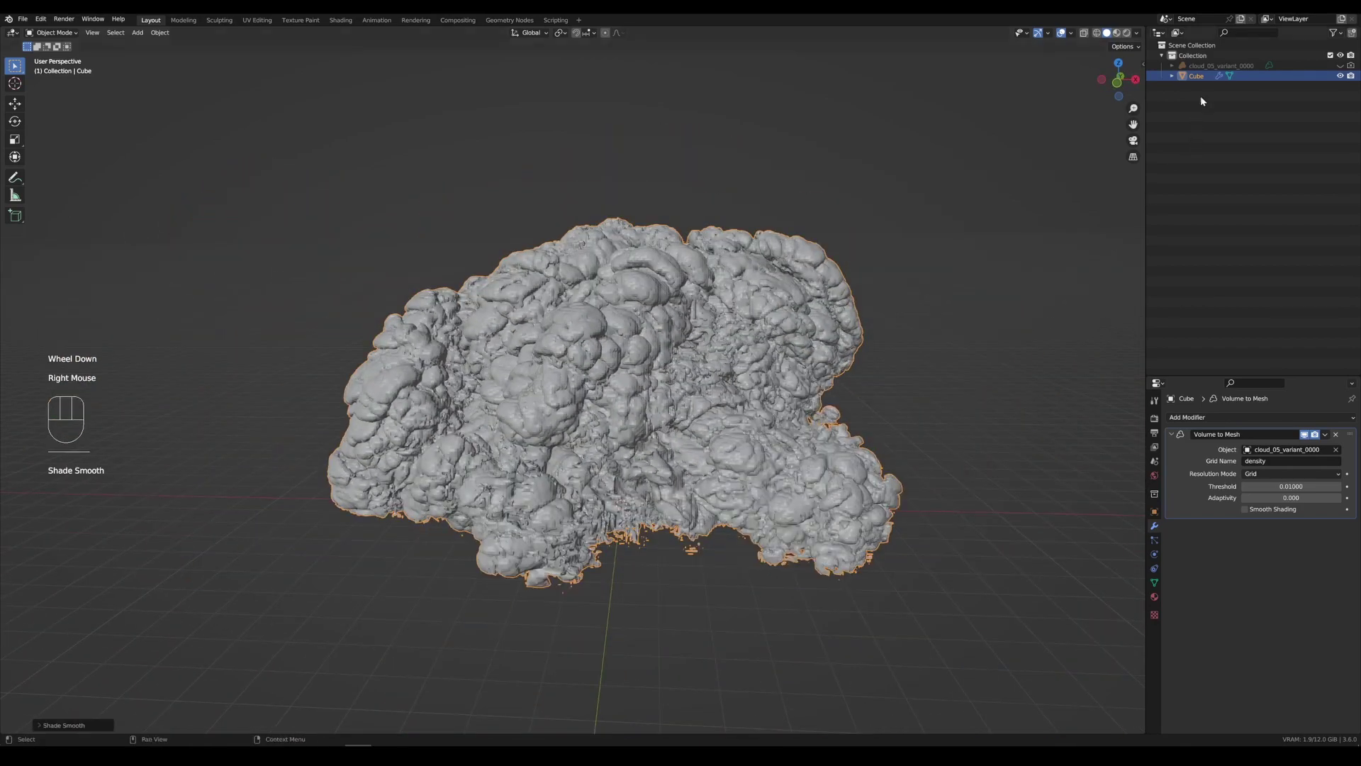
right_click(689, 459)
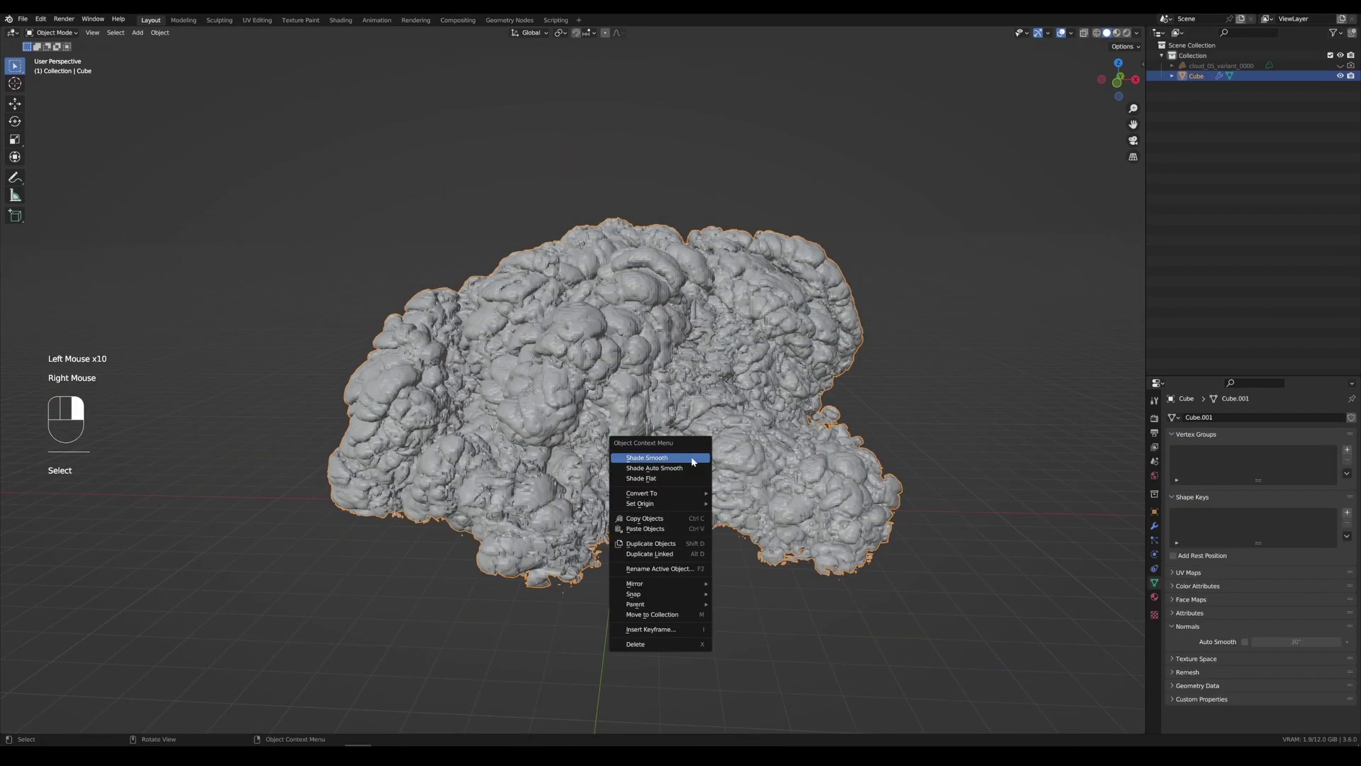
right_click(739, 446)
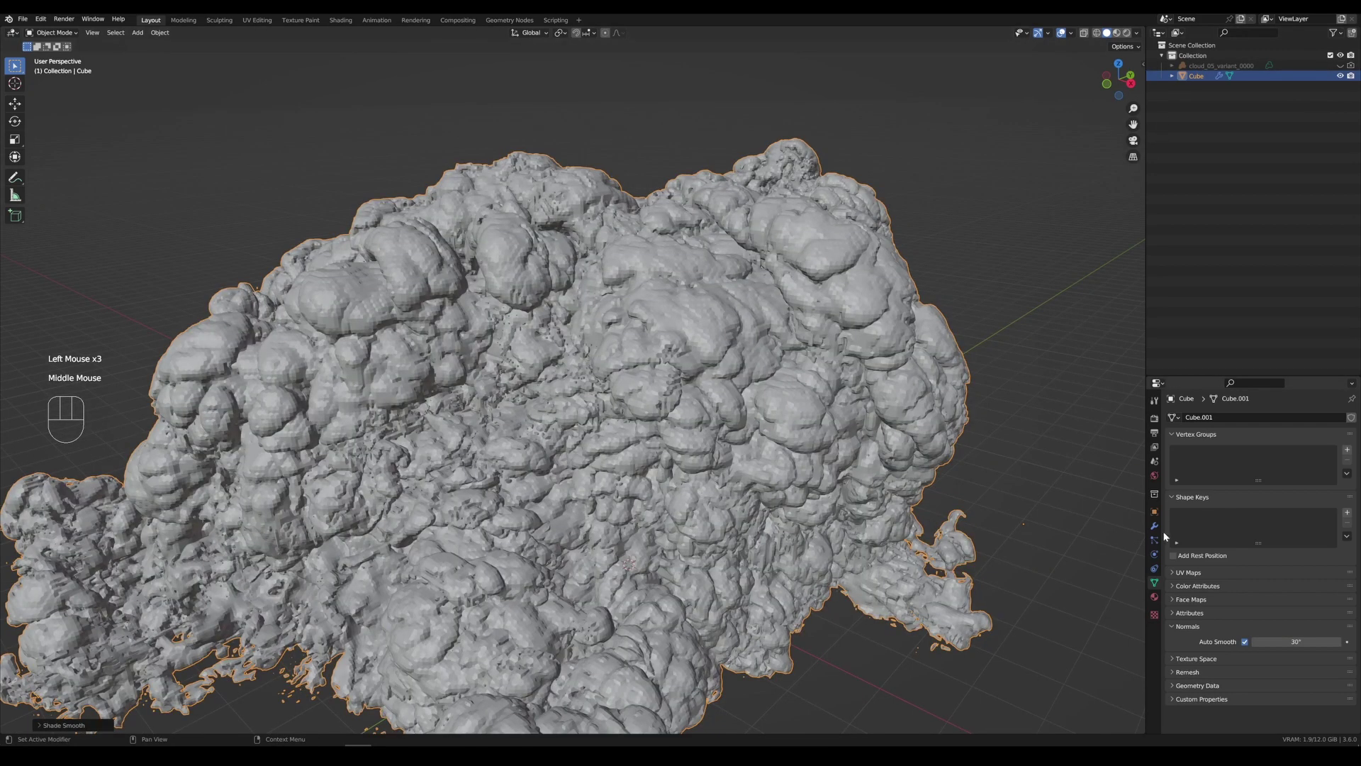
- Enable Smooth Shading in the cube's Volume to Mesh modifier
left_click(1154, 527)
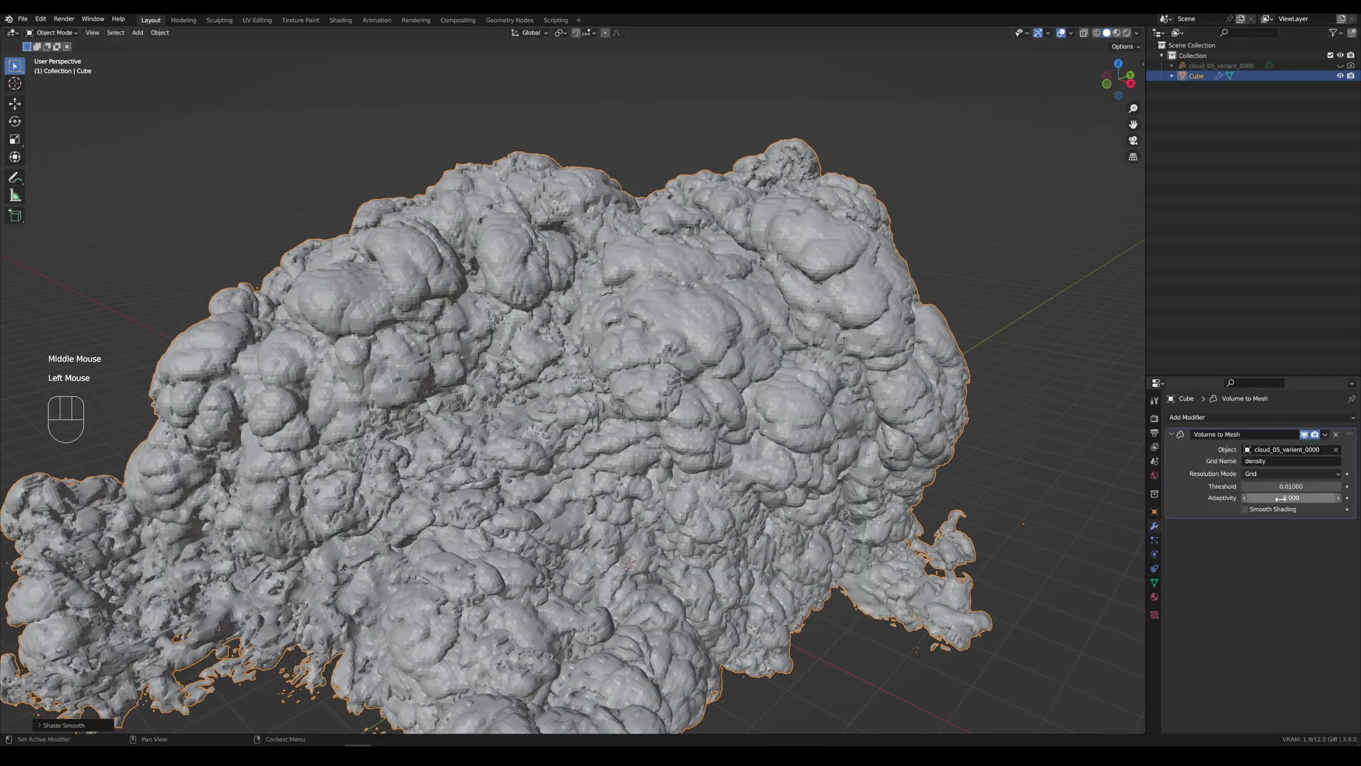
left_click(1244, 509)
mouse_move(1036, 517)
middle_mouse_down()
mouse_move(973, 502)
mouse_move(771, 516)
mouse_move(909, 487)
mouse_move(577, 406)
middle_mouse_up()
scroll(767, 505, "down", 3)
scroll(911, 494, "up", 2)
middle_click_drag(724, 393, 744, 397)
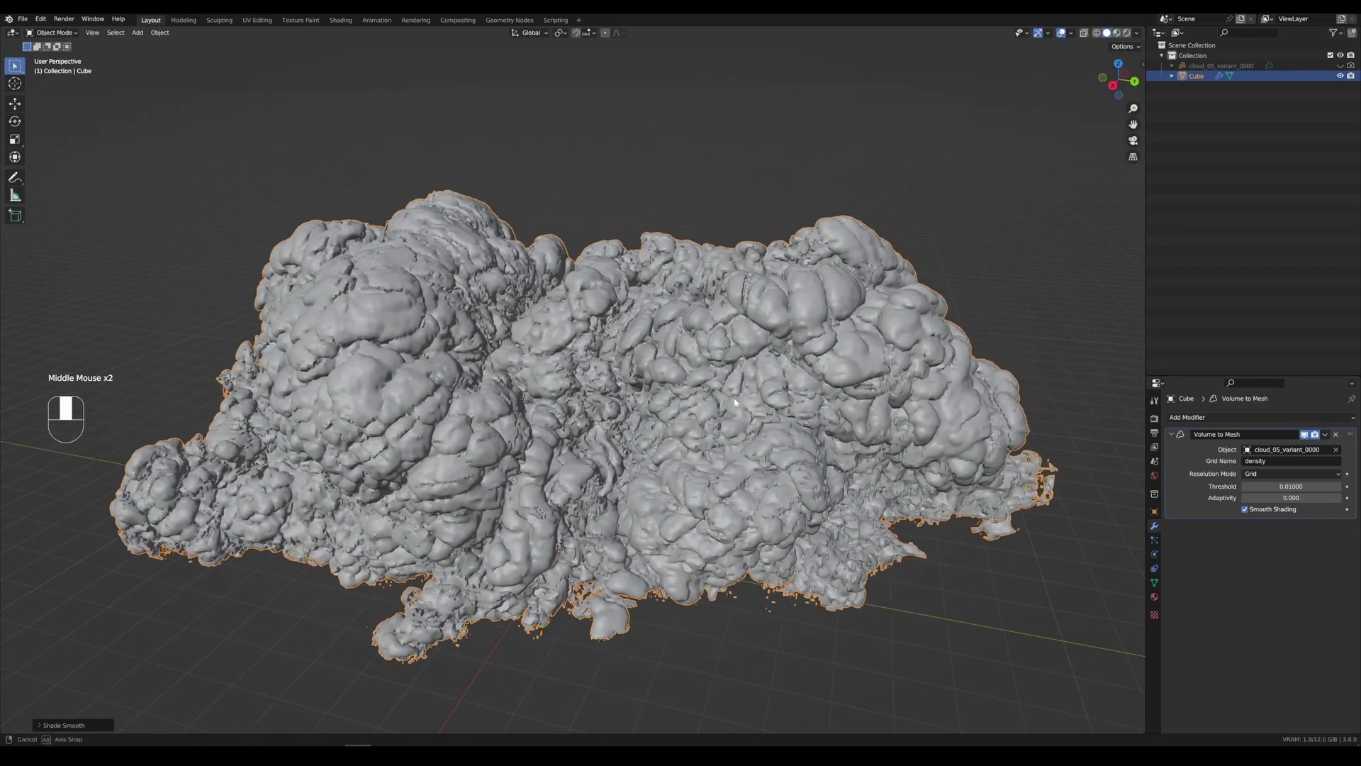
- Apply the Volume to Mesh modifier and enter Edit Mode on the resulting cloud mesh
left_click(1325, 434)
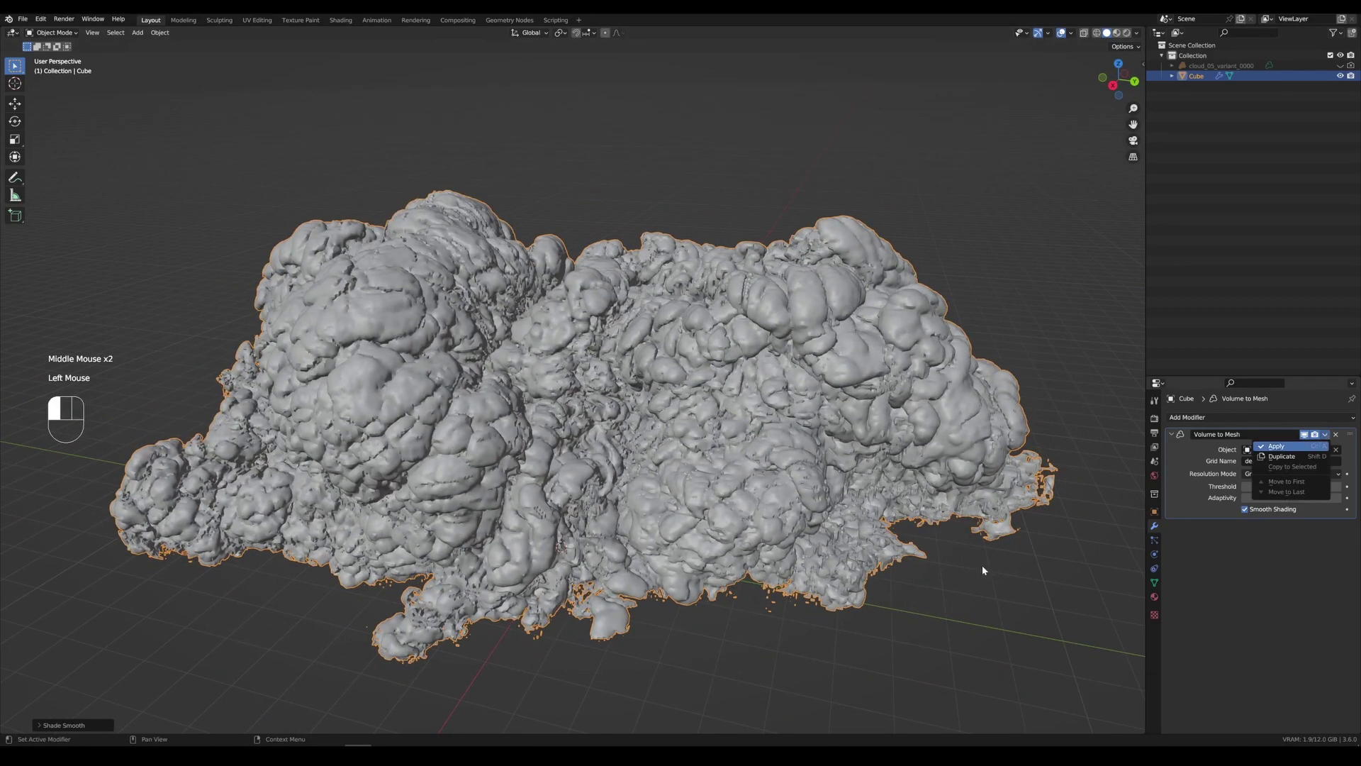
left_click(1276, 446)
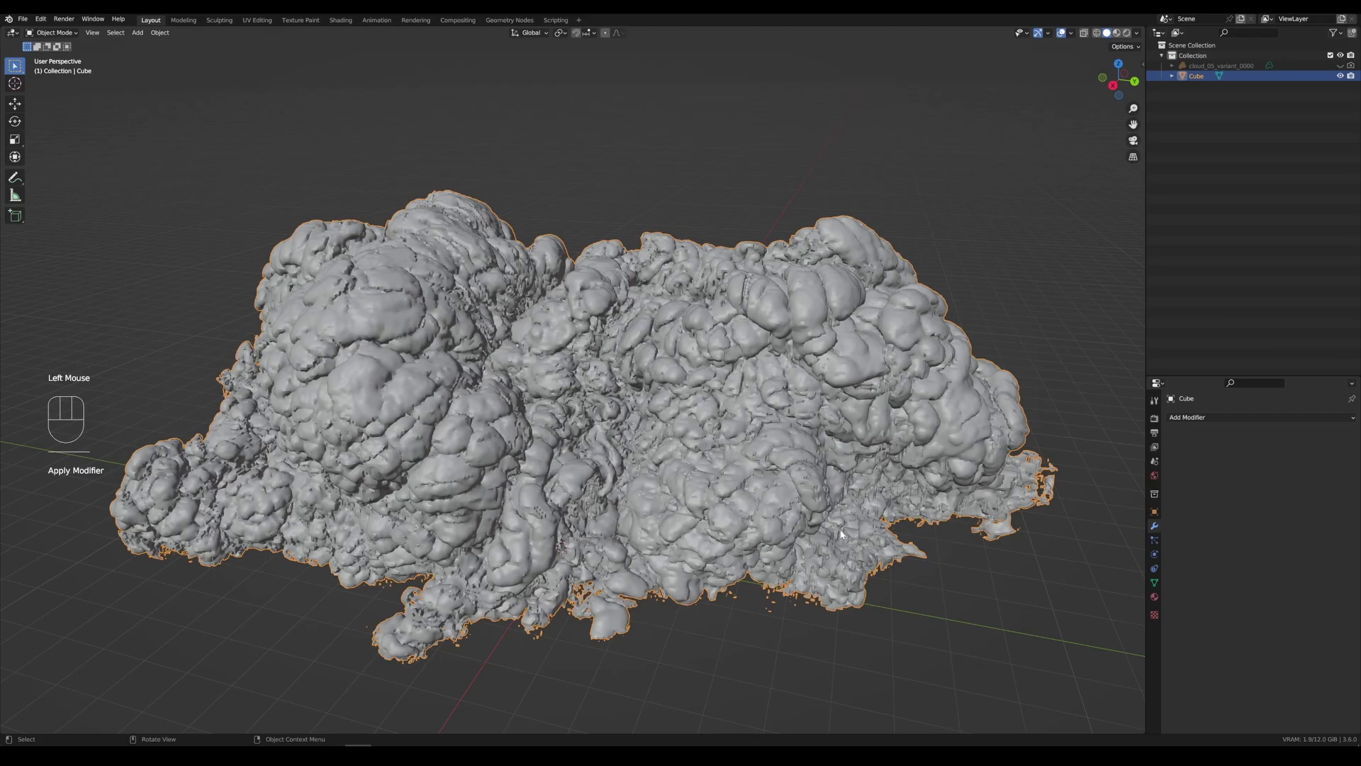
key("Tab")
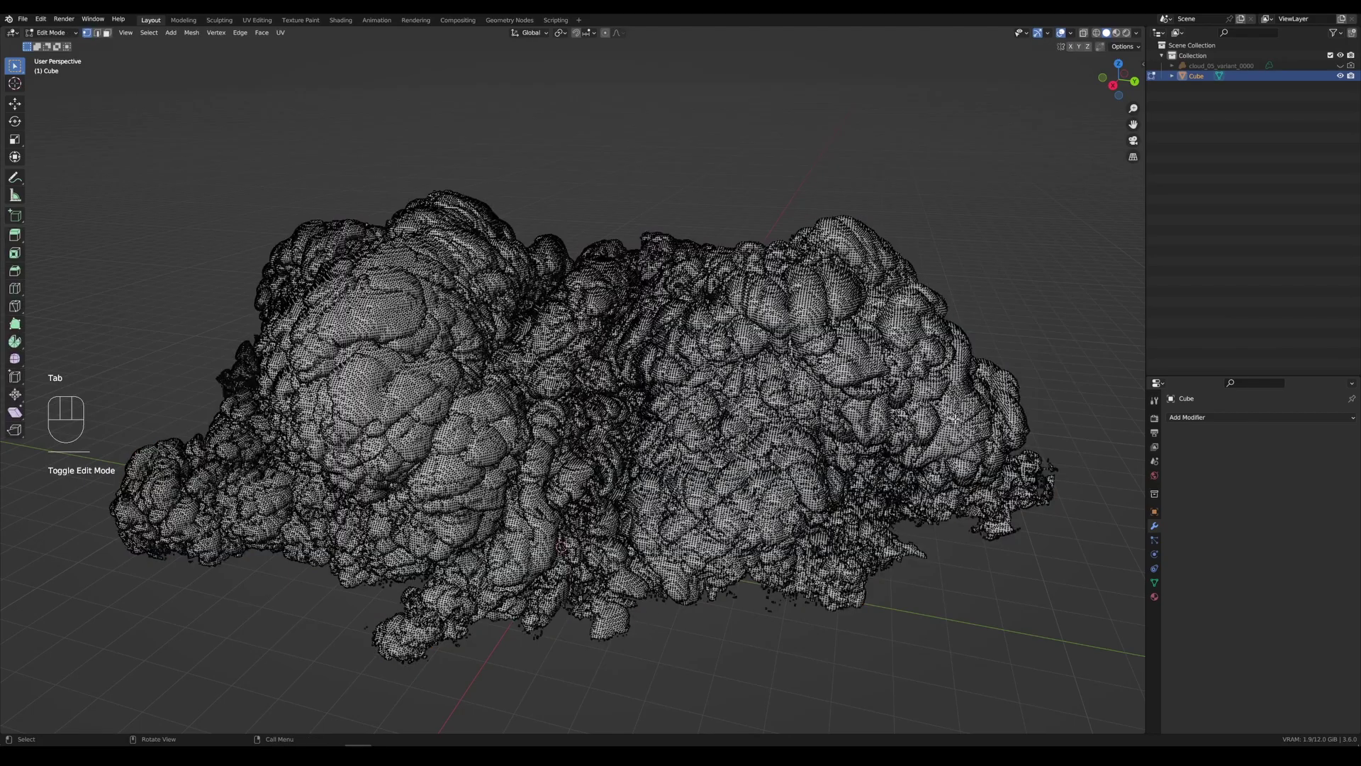
- Delete the loose vertices not connected to the main cloud body by selecting the linked body and inverting the selection
middle_click_drag(971, 458, 784, 486)
scroll(731, 468, "up", 6)
scroll(732, 468, "down", 1)
scroll(731, 468, "up", 2)
scroll(732, 468, "down", 4)
middle_click_drag(666, 454, 802, 442)
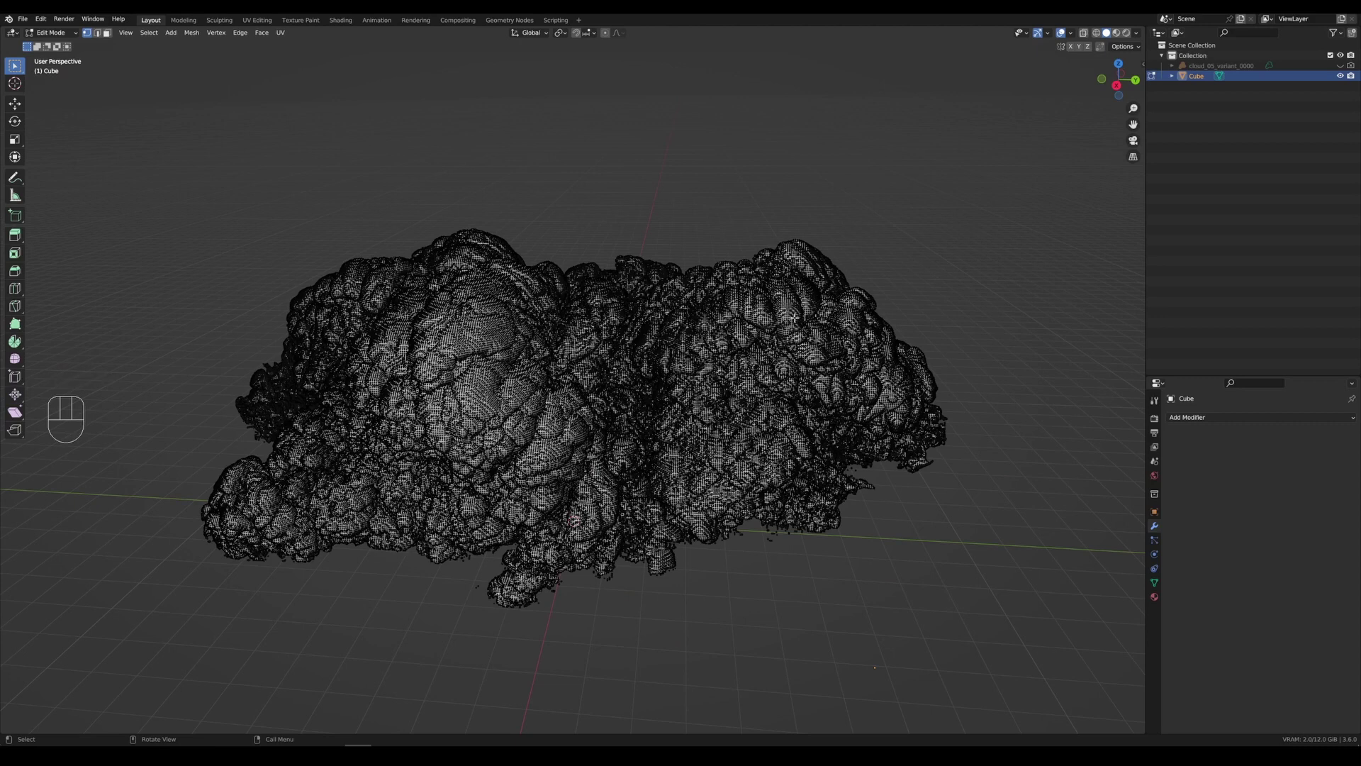
key("l")
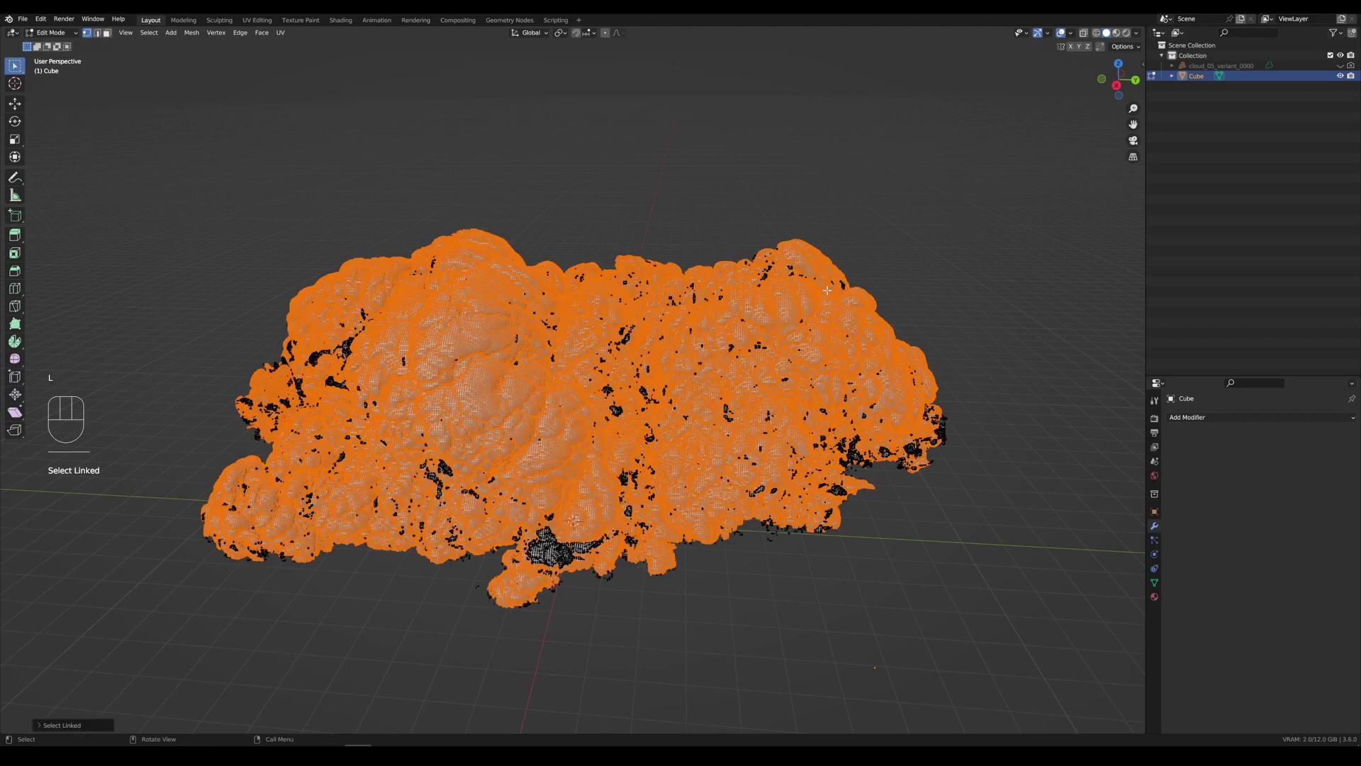
scroll(937, 471, "up", 4)
middle_click_drag(936, 470, 610, 465)
scroll(858, 511, "up", 1)
scroll(859, 511, "down", 2)
scroll(686, 465, "up", 3)
scroll(789, 432, "up", 2)
scroll(610, 465, "down", 2)
middle_click_drag(610, 465, 584, 470)
key("ctrl+i")
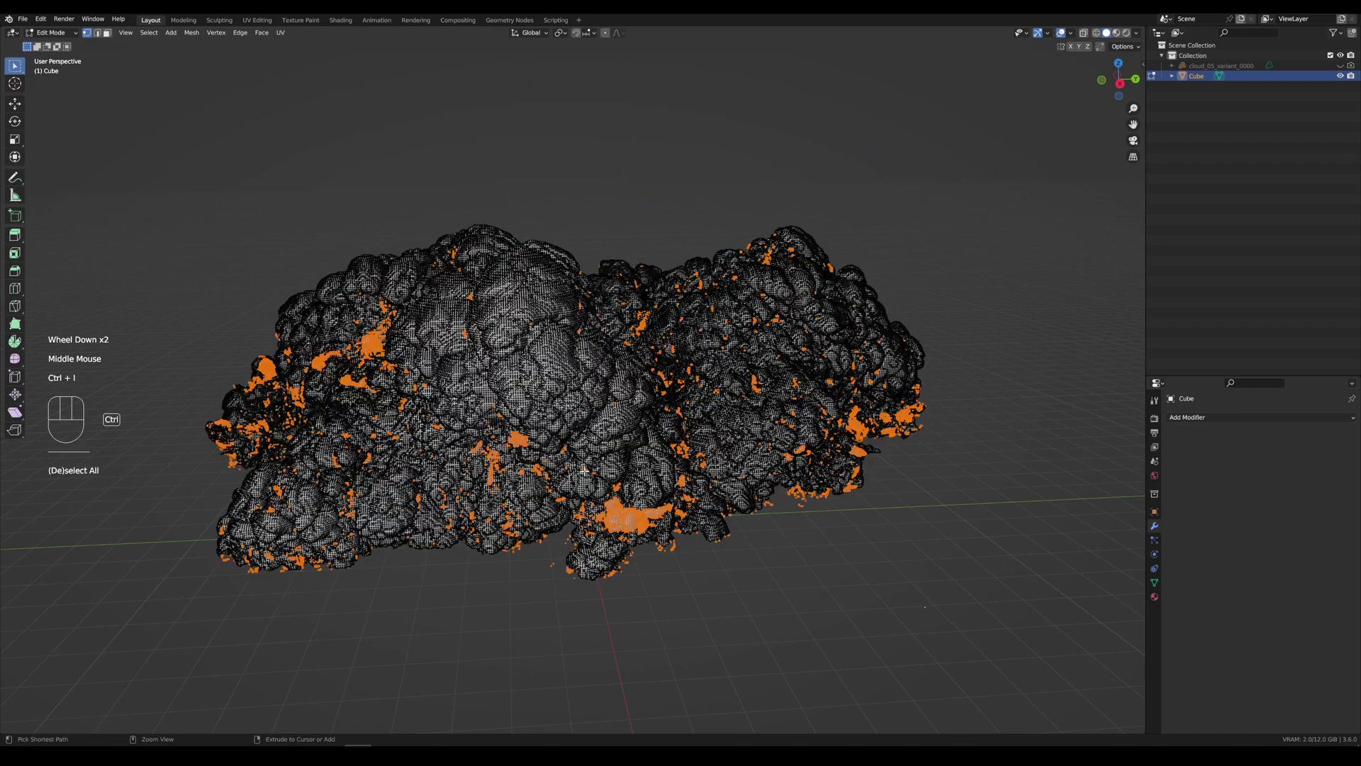
middle_click_drag(692, 482, 705, 485)
key("x")
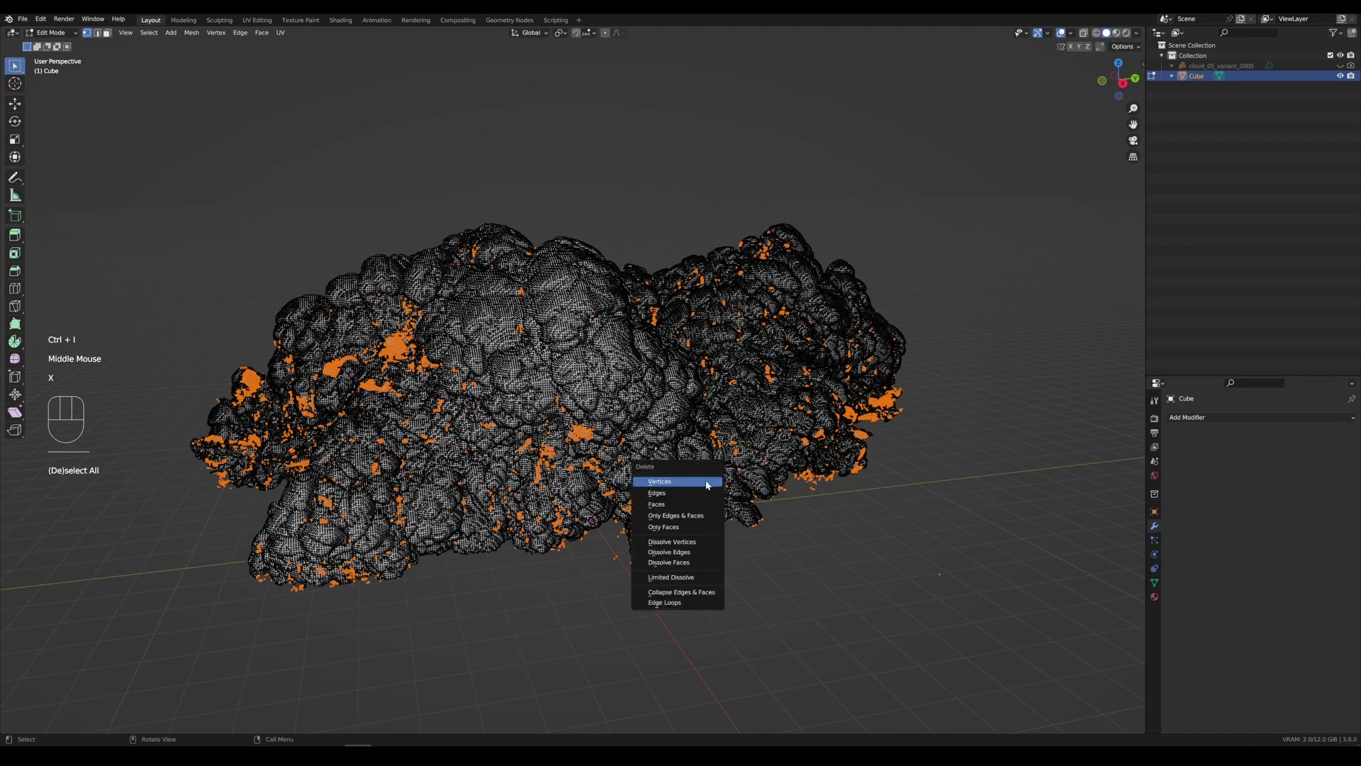
key("Return")
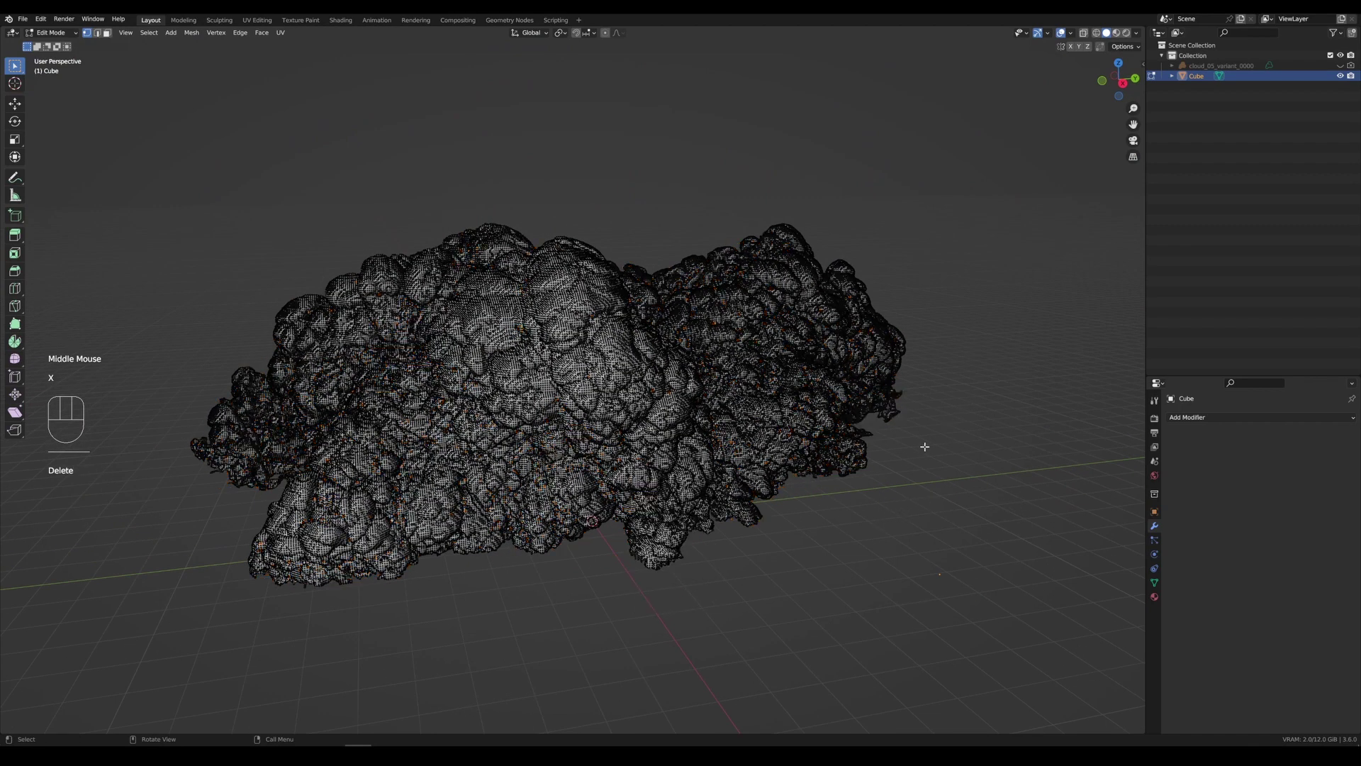
- Return to Object Mode and examine the cleaned cloud mesh from several angles
key("Tab")
middle_click_drag(873, 467, 546, 333)
scroll(917, 480, "up", 2)
scroll(917, 480, "down", 2)
scroll(808, 428, "up", 2)
mouse_move(574, 454)
middle_mouse_down()
mouse_move(713, 444)
mouse_move(676, 440)
mouse_move(612, 380)
mouse_move(777, 372)
middle_mouse_up()
scroll(686, 376, "down", 1)
scroll(709, 367, "down", 2)
middle_click_drag(744, 421, 950, 532)
scroll(881, 415, "down", 2)
scroll(882, 452, "up", 1)
scroll(883, 452, "up", 3)
scroll(743, 444, "down", 1)
- In Edit Mode with X-ray on, box-select the cloud half above the X axis in top view and delete its vertices
key("KP_7")
scroll(757, 292, "down", 1)
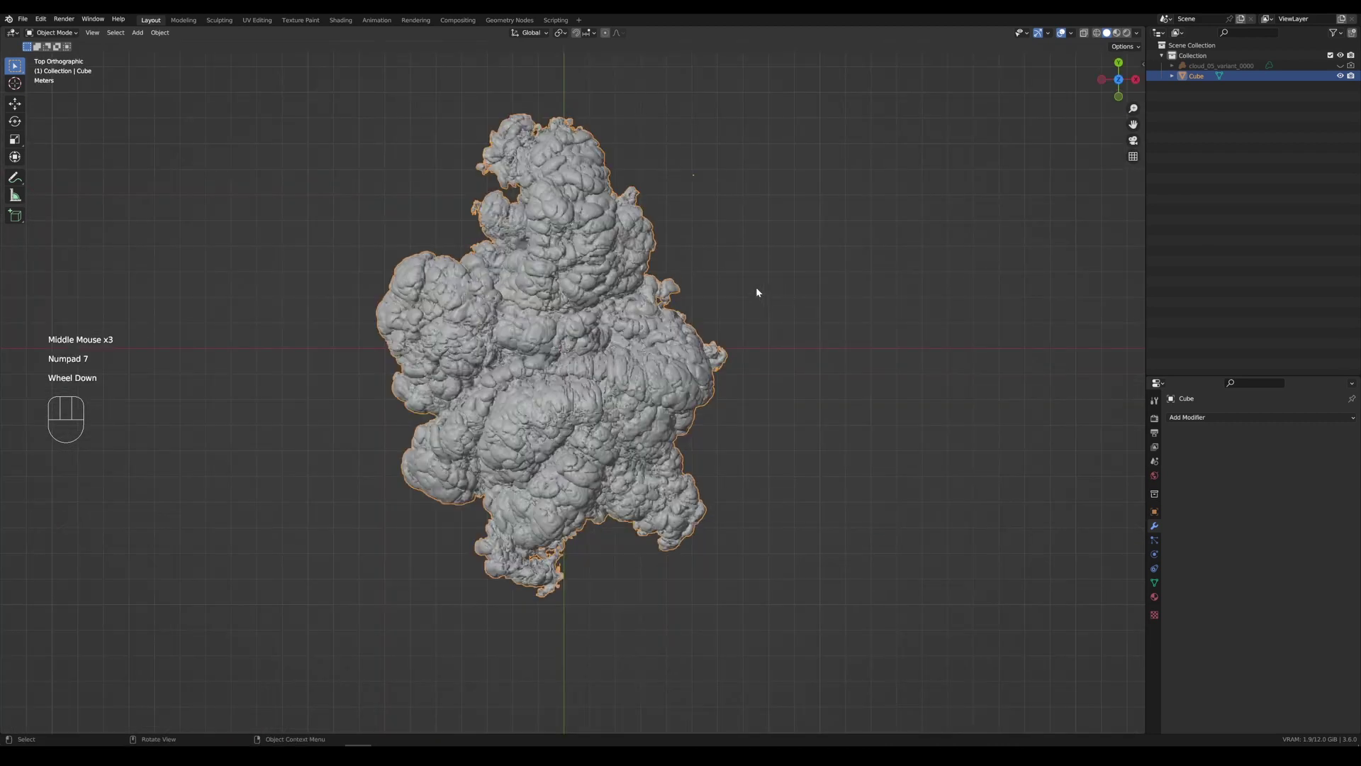
key("Tab")
left_click(1083, 33)
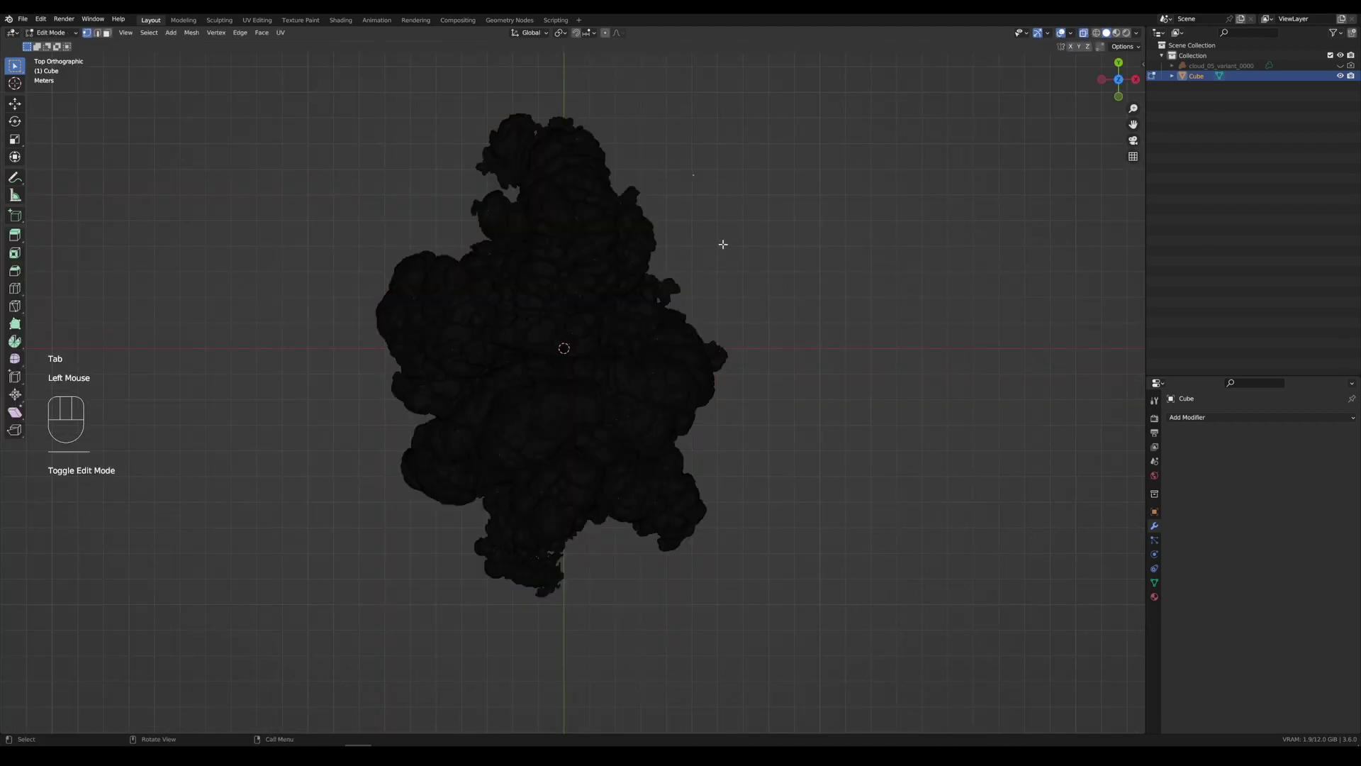
scroll(586, 258, "up", 2)
scroll(585, 258, "down", 2)
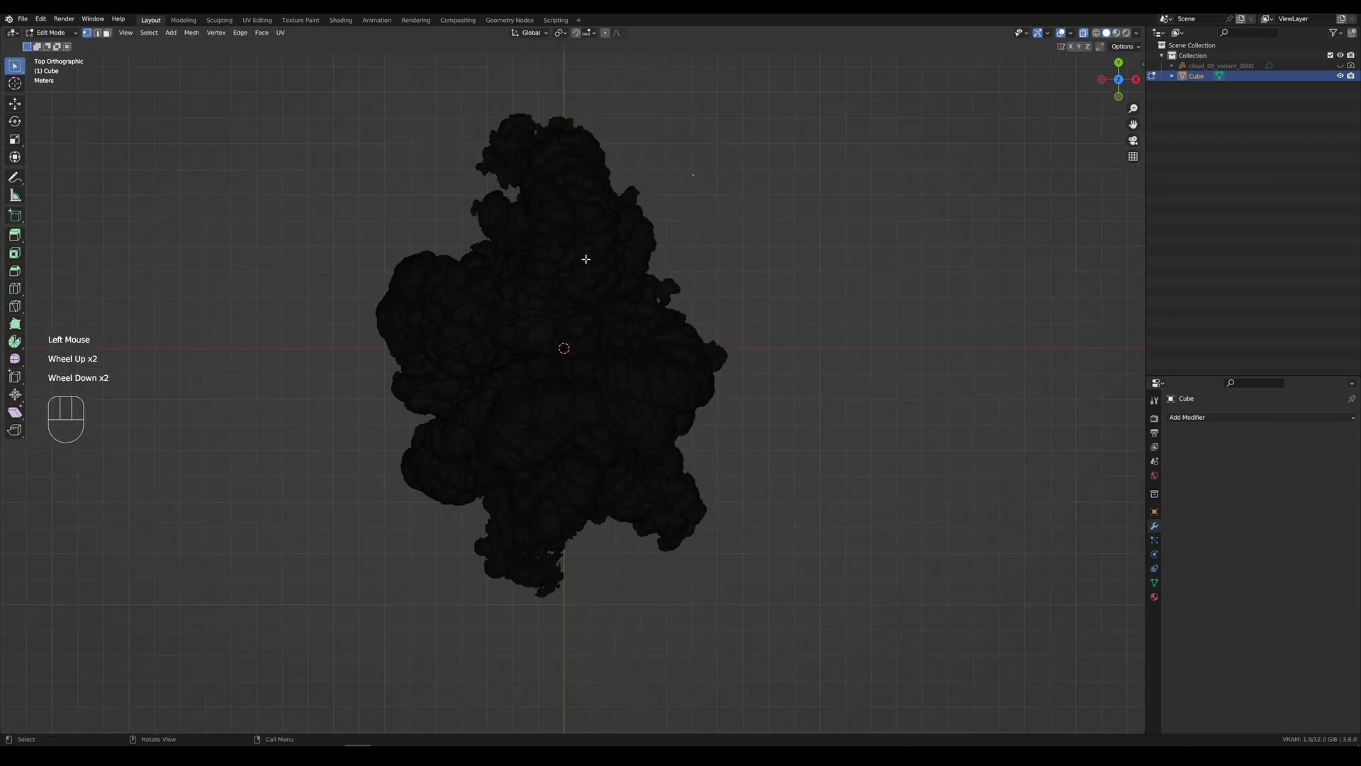
left_click_drag(826, 84, 300, 350)
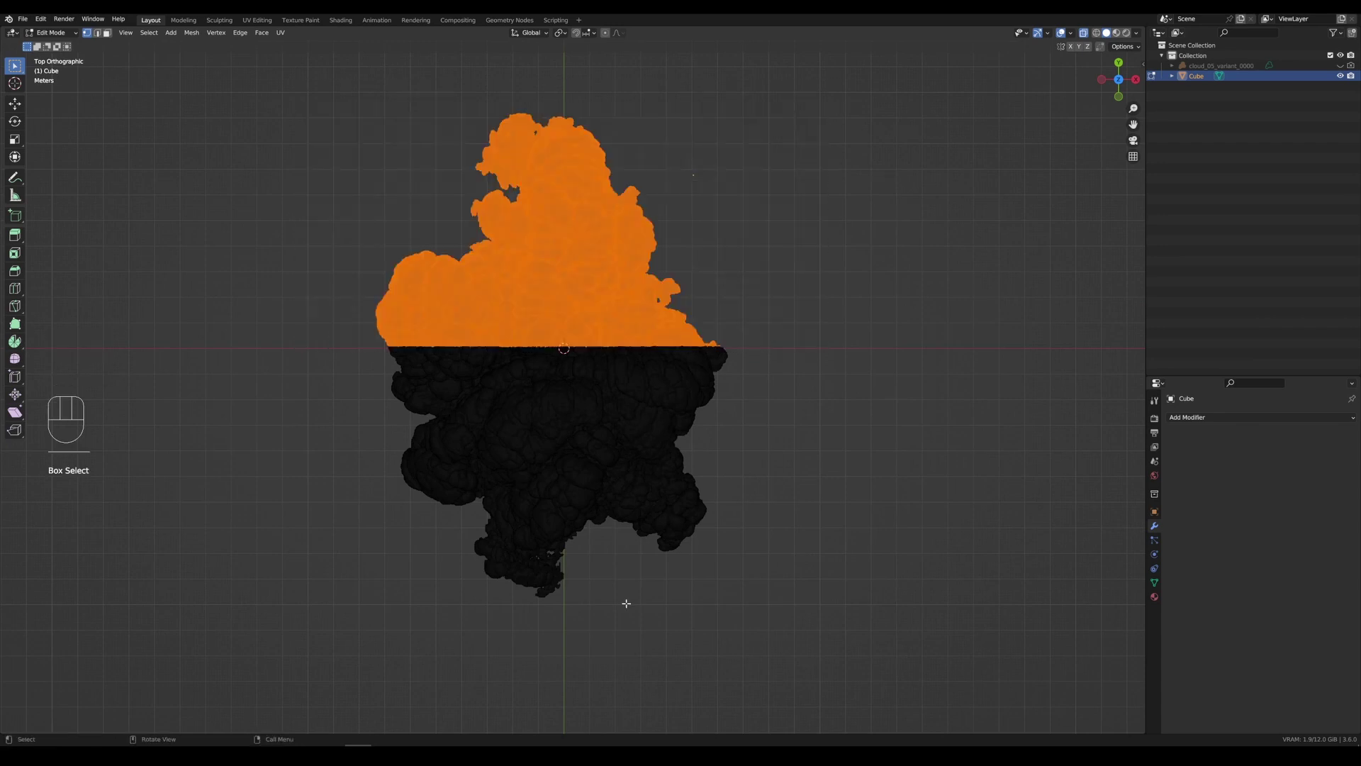
key("x")
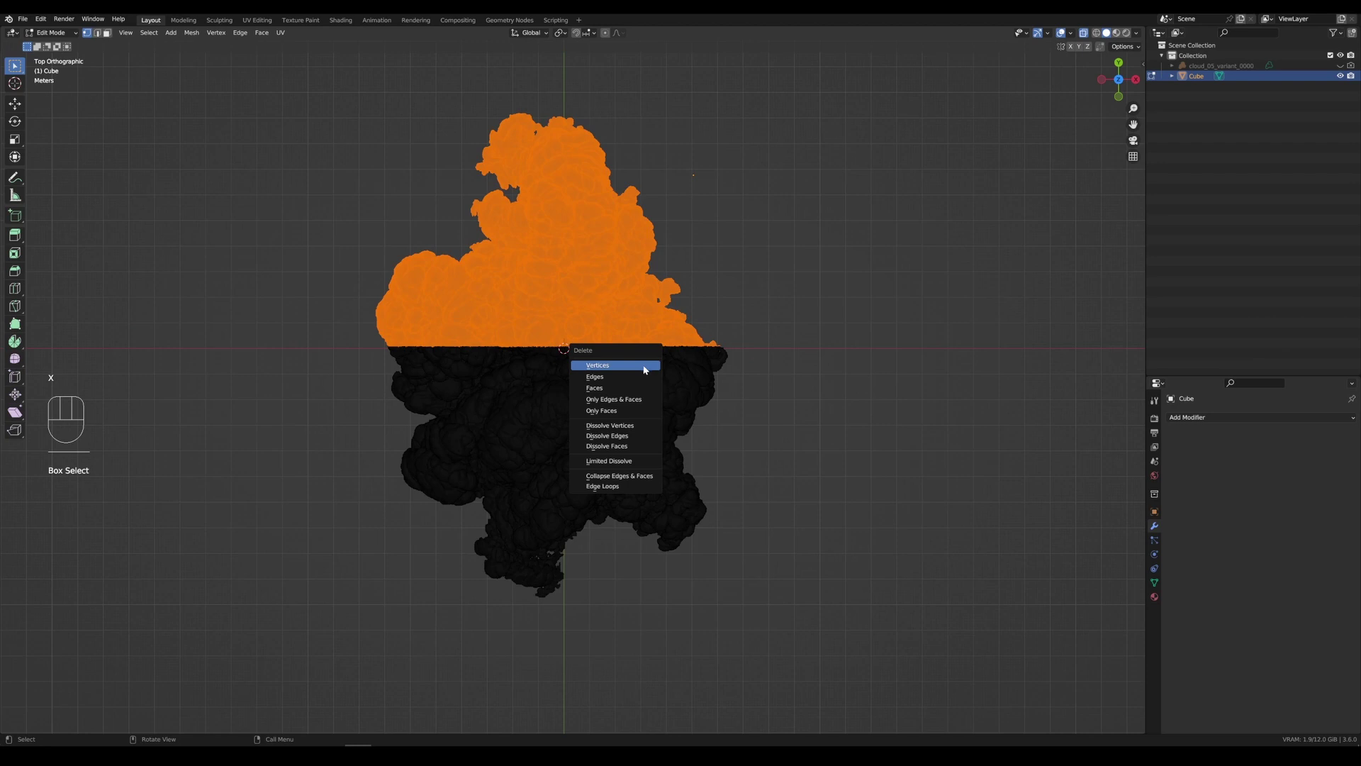
left_click(615, 365)
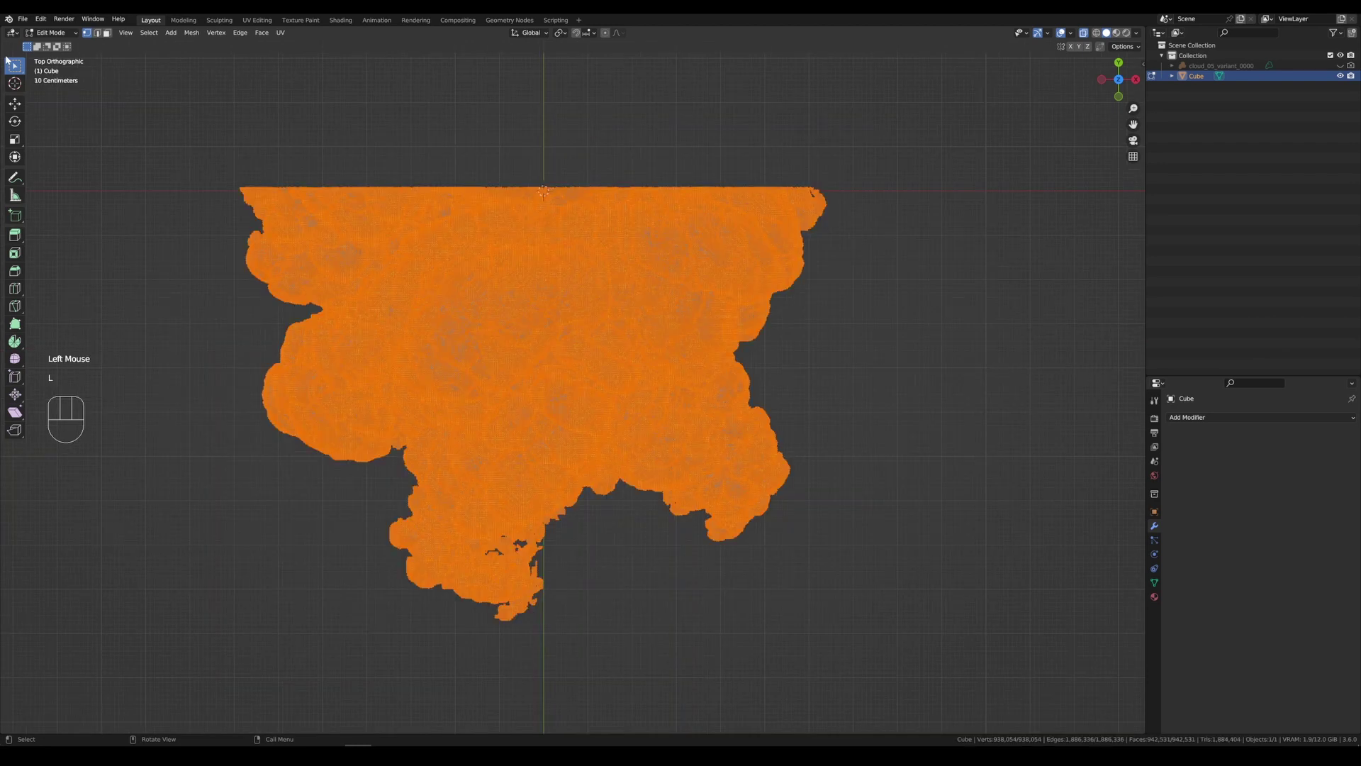
- Box-select and delete a side section of the remaining cloud half, then return to Object Mode with X-ray off
mouse_move(13, 70)
left_mouse_down()
mouse_move(52, 90)
mouse_move(66, 137)
left_mouse_up()
left_click(759, 352)
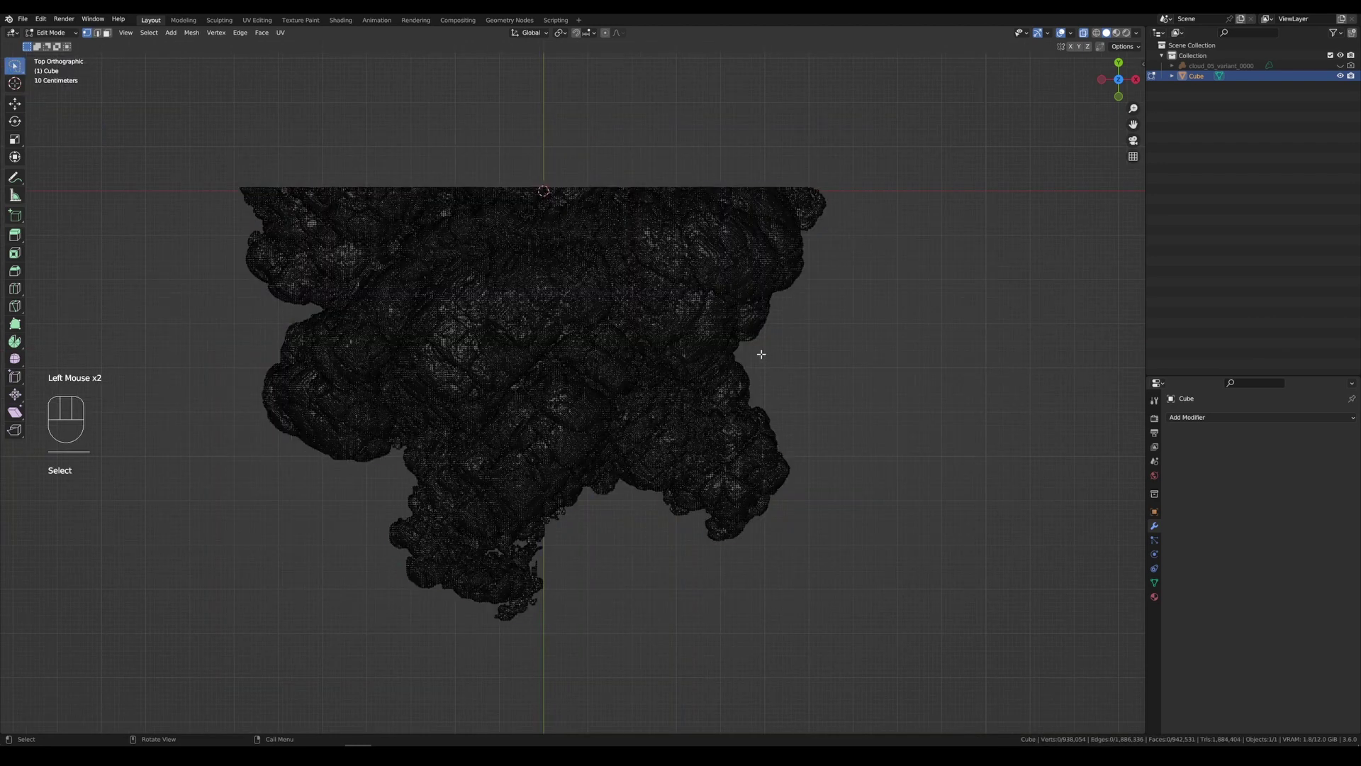
mouse_move(699, 340)
left_mouse_down()
mouse_move(623, 288)
mouse_move(1141, 354)
mouse_move(1134, 386)
left_mouse_up()
key("x")
left_click(790, 464)
key("Tab")
mouse_move(612, 523)
middle_mouse_down()
mouse_move(689, 423)
mouse_move(797, 383)
middle_mouse_up()
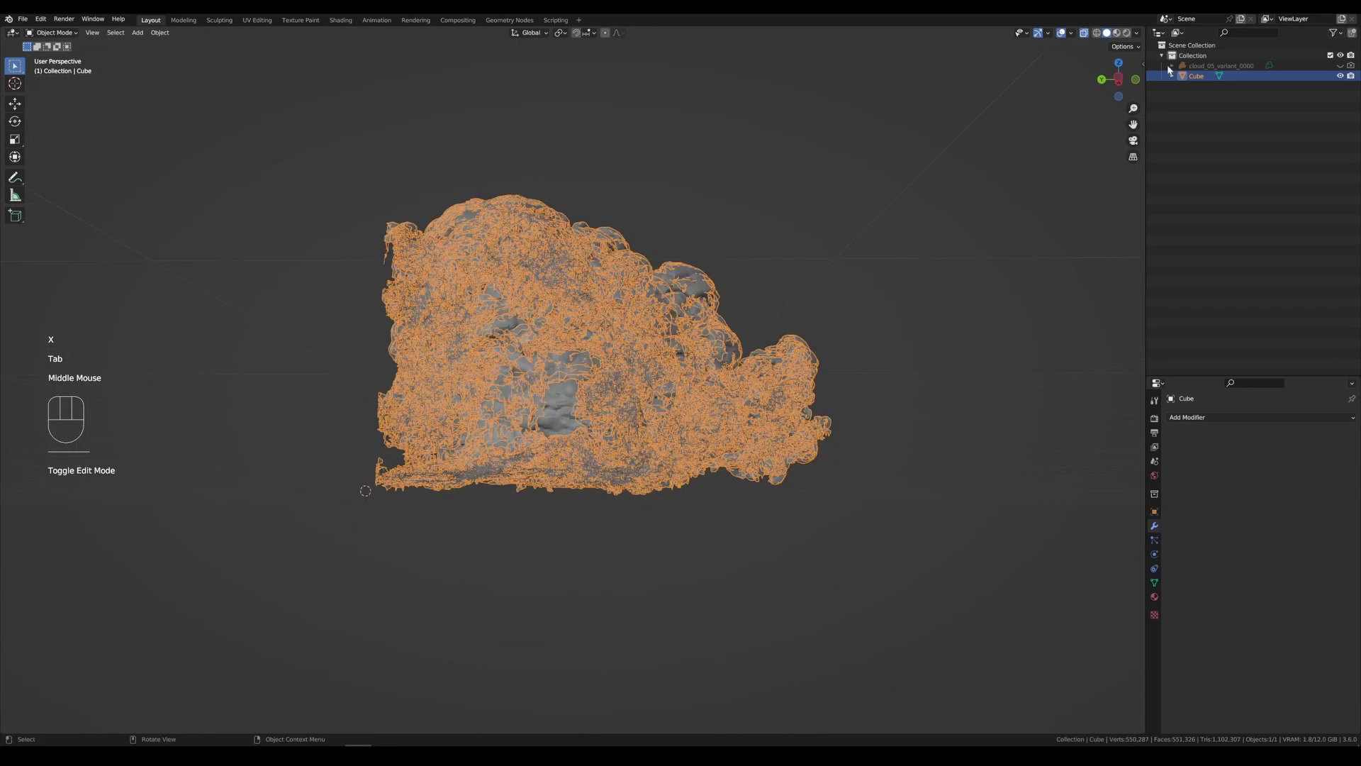
left_click(1086, 32)
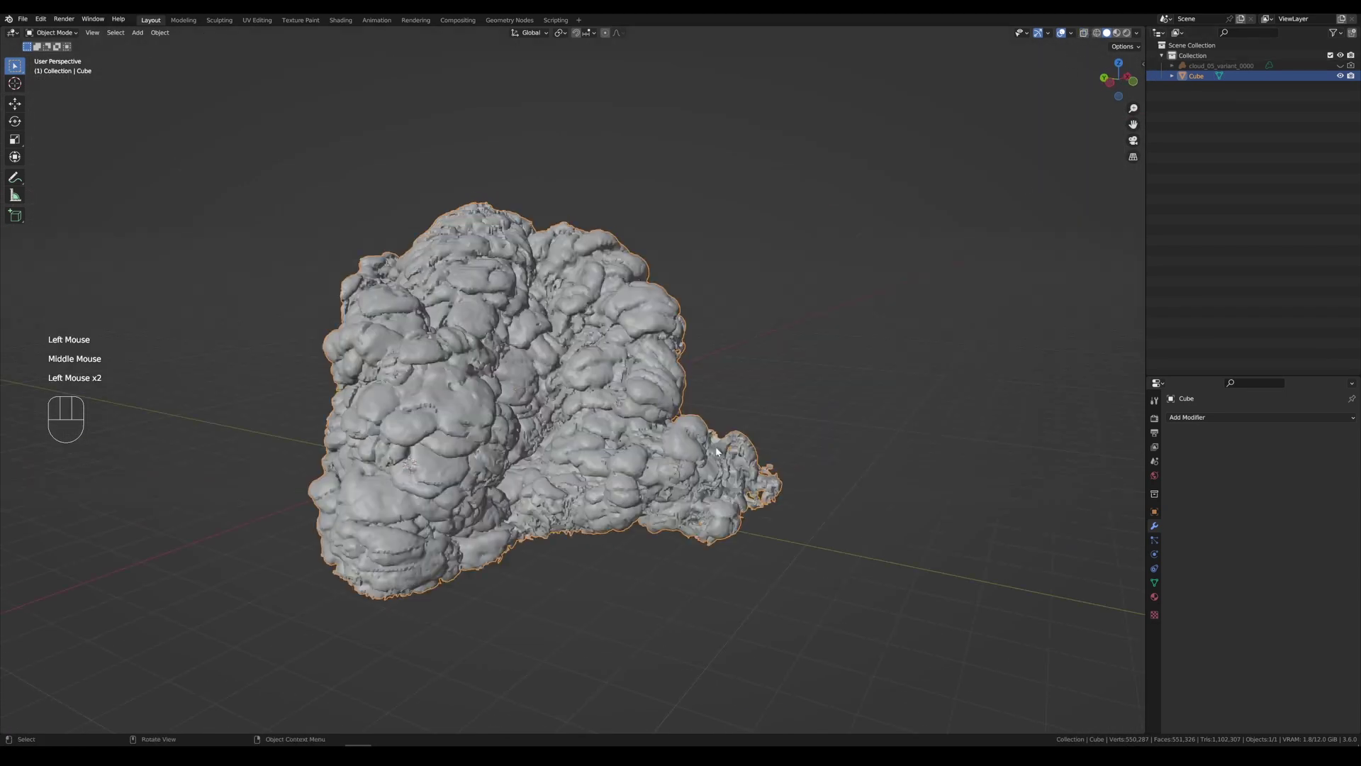
- Add a Subdivision modifier to the remaining cloud mesh
middle_click_drag(716, 450, 751, 454)
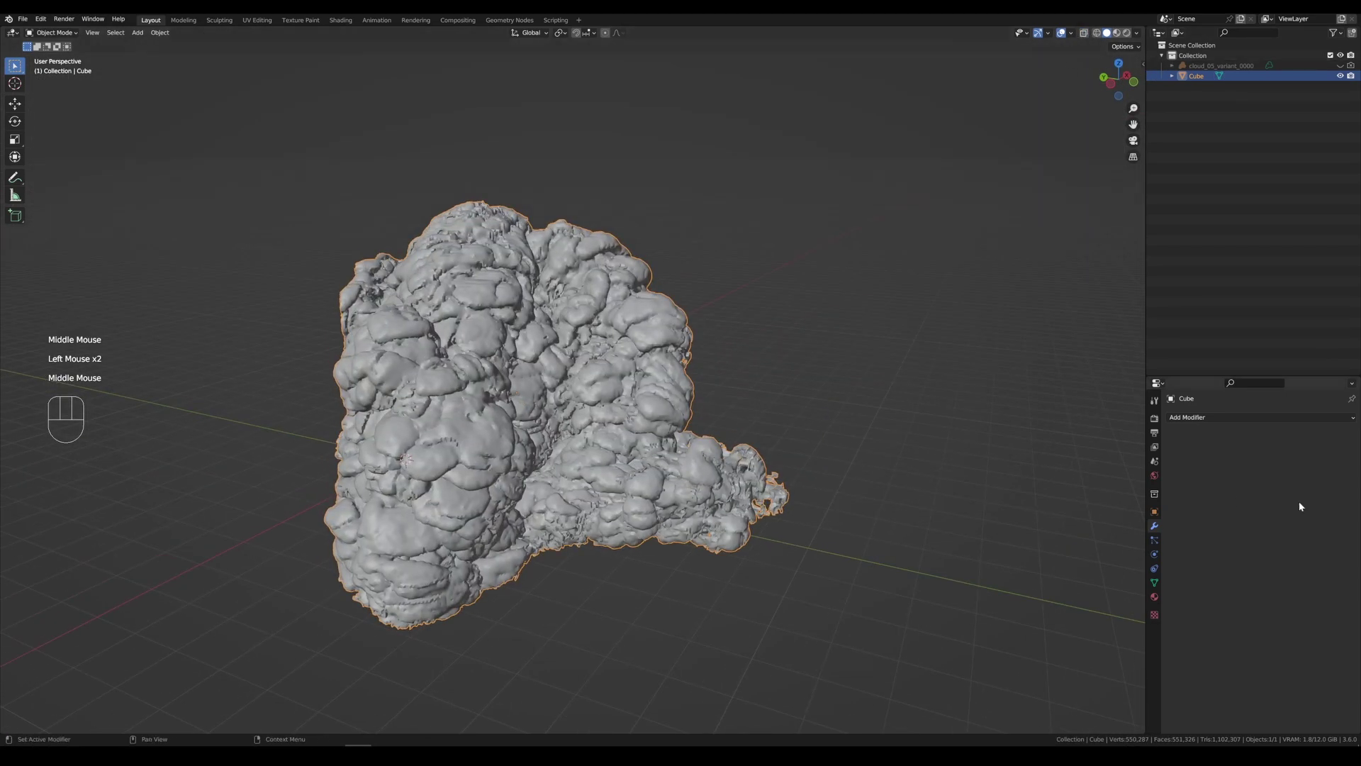
left_click(1249, 418)
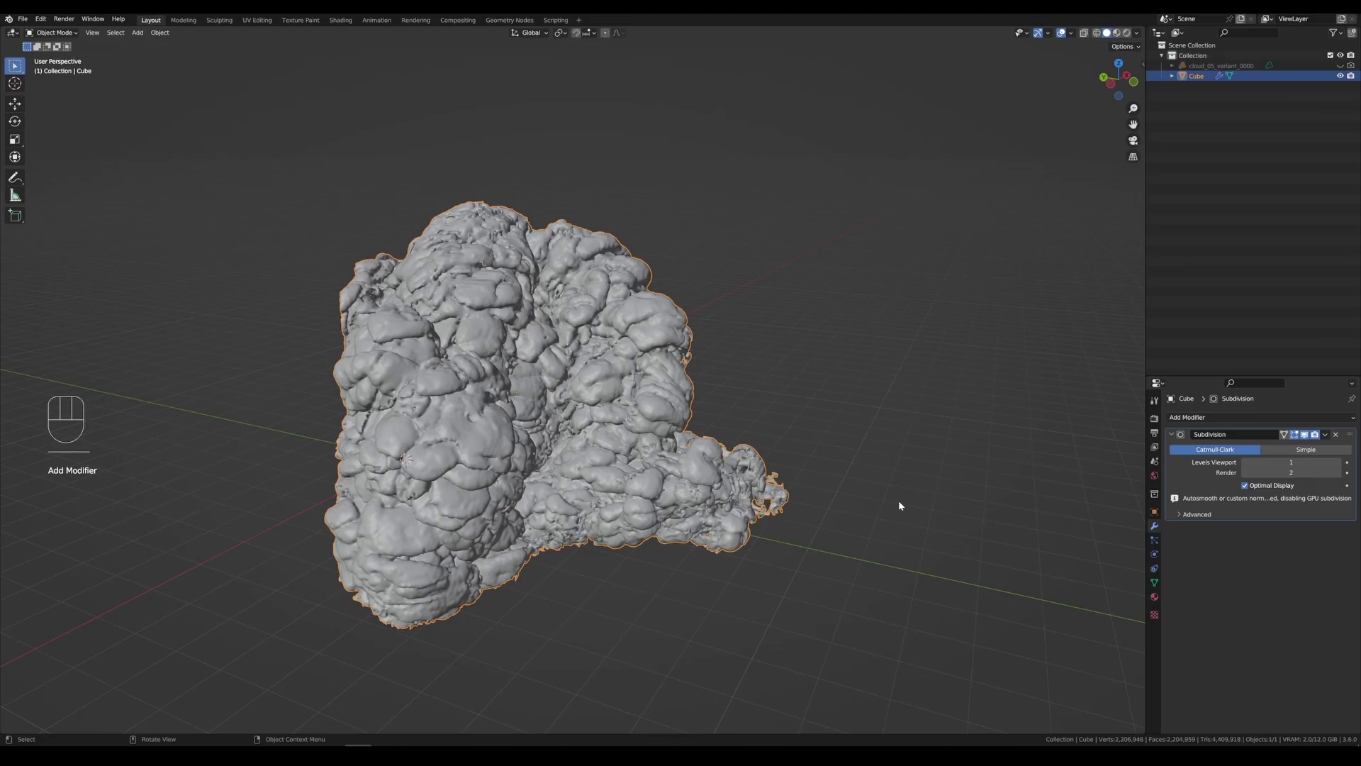
- Examine the subdivided cloud surface up close for smoothness and detail
middle_click_drag(899, 504, 734, 468)
scroll(774, 504, "up", 1)
scroll(745, 503, "up", 2)
middle_click_drag(744, 567, 580, 517, "shift")
scroll(776, 475, "up", 2)
scroll(581, 513, "down", 2)
middle_click_drag(592, 386, 539, 400)
scroll(505, 402, "down", 1)
middle_click_drag(539, 401, 564, 453, "shift")
scroll(636, 353, "down", 2)
left_click(636, 354)
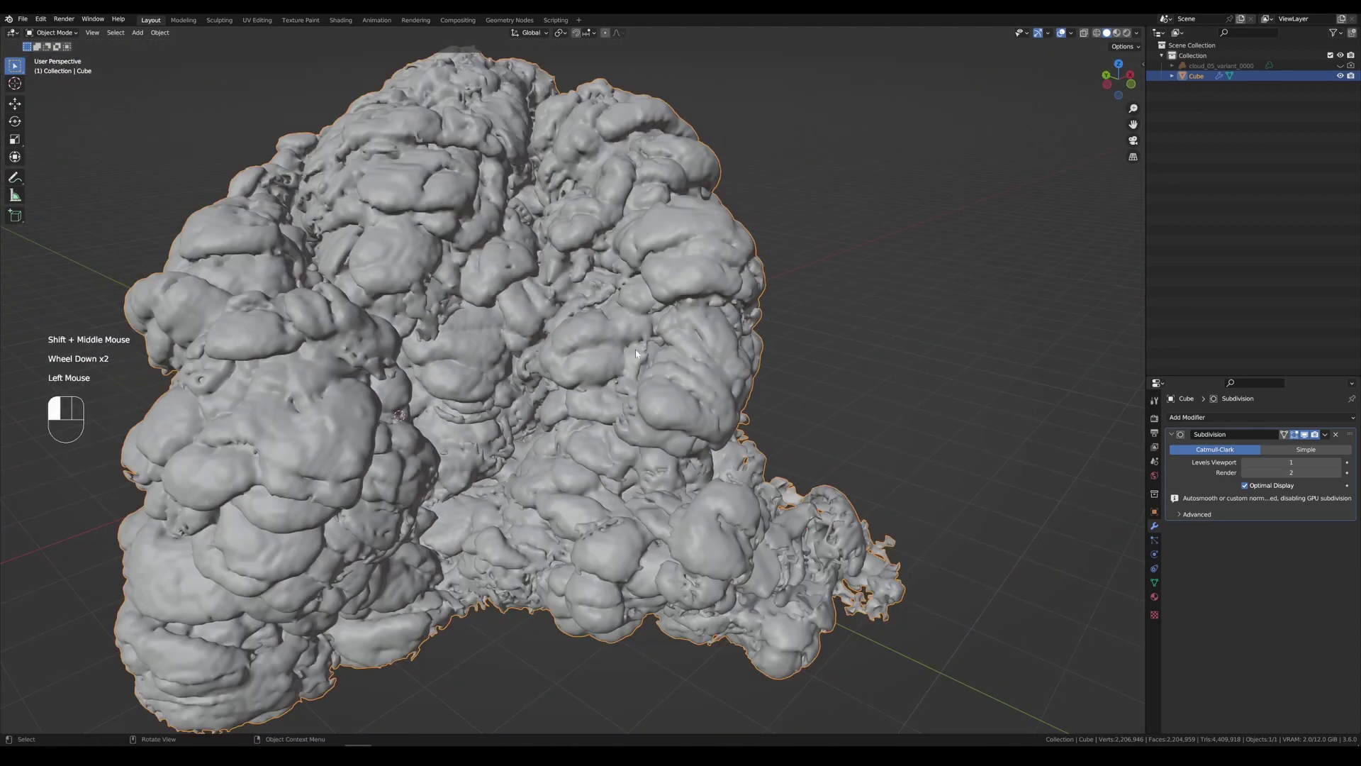
- Switch the duplicate 3D viewport area to the Shader Editor for working on the cloud's material
middle_click_drag(712, 340, 785, 449)
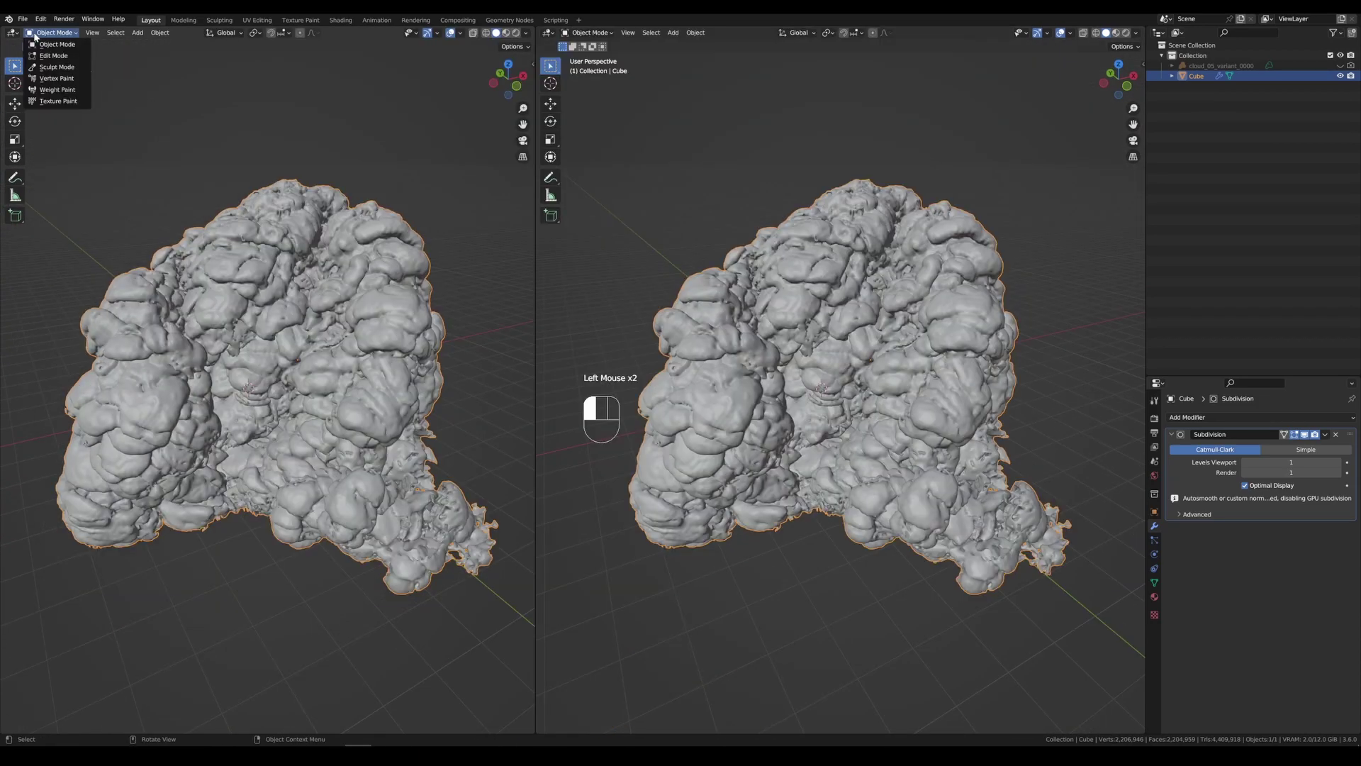
left_click(12, 33)
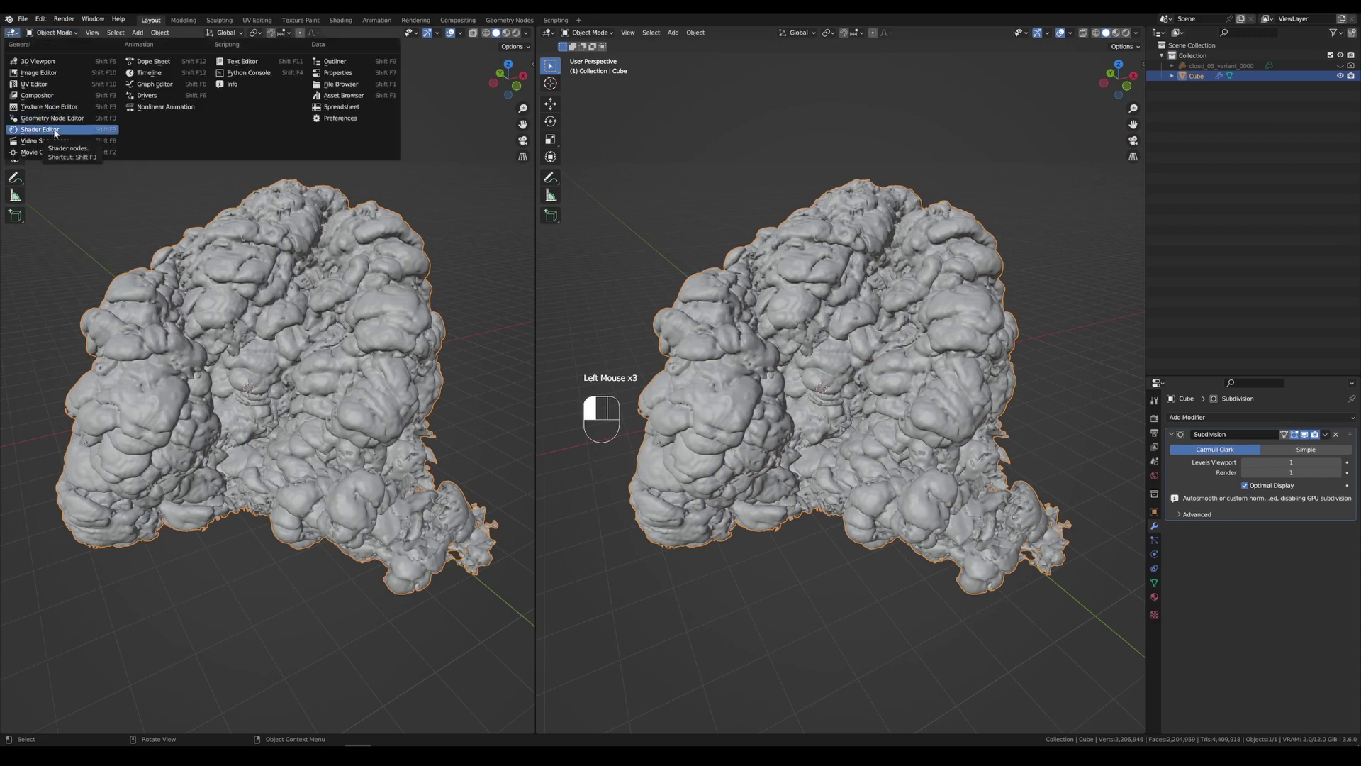
left_click(55, 130)
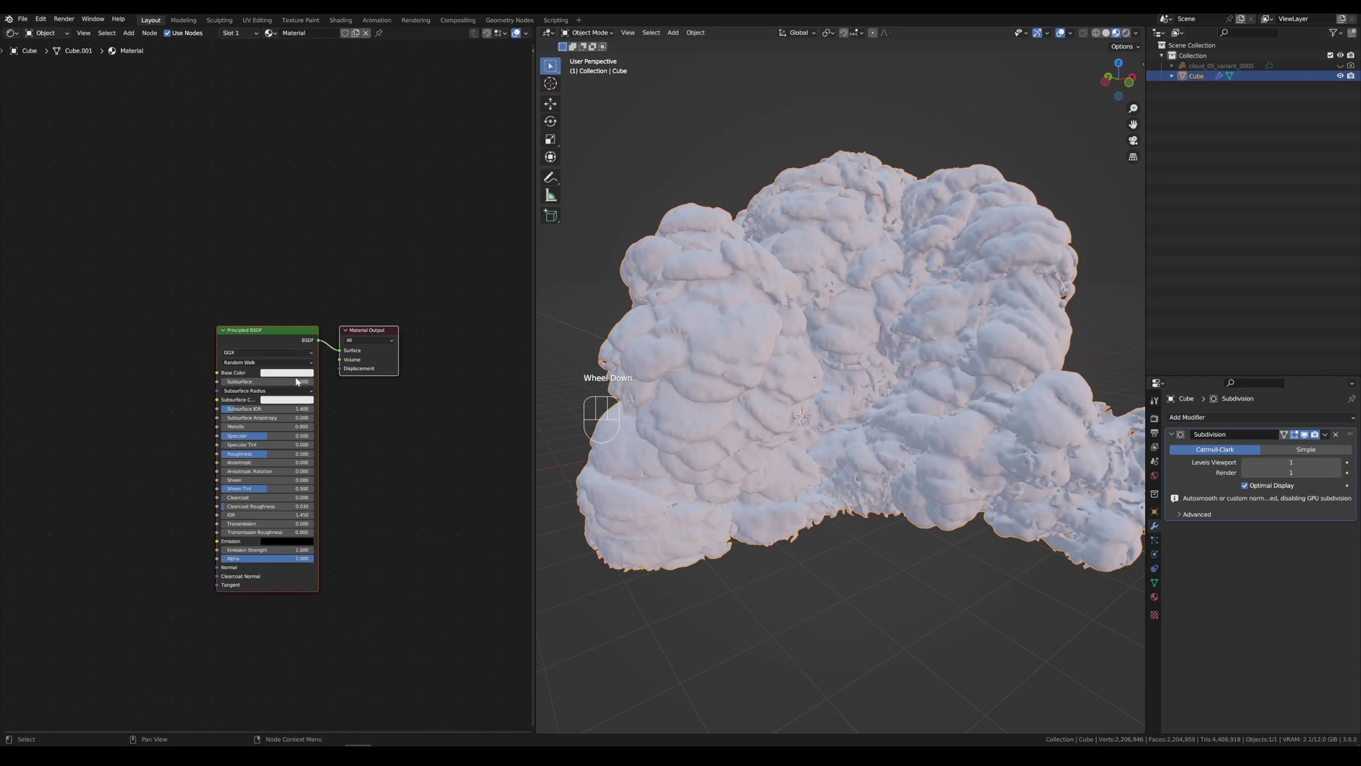
- Change the Principled BSDF Base Color to a darker, muted ochre tan
left_click(296, 373)
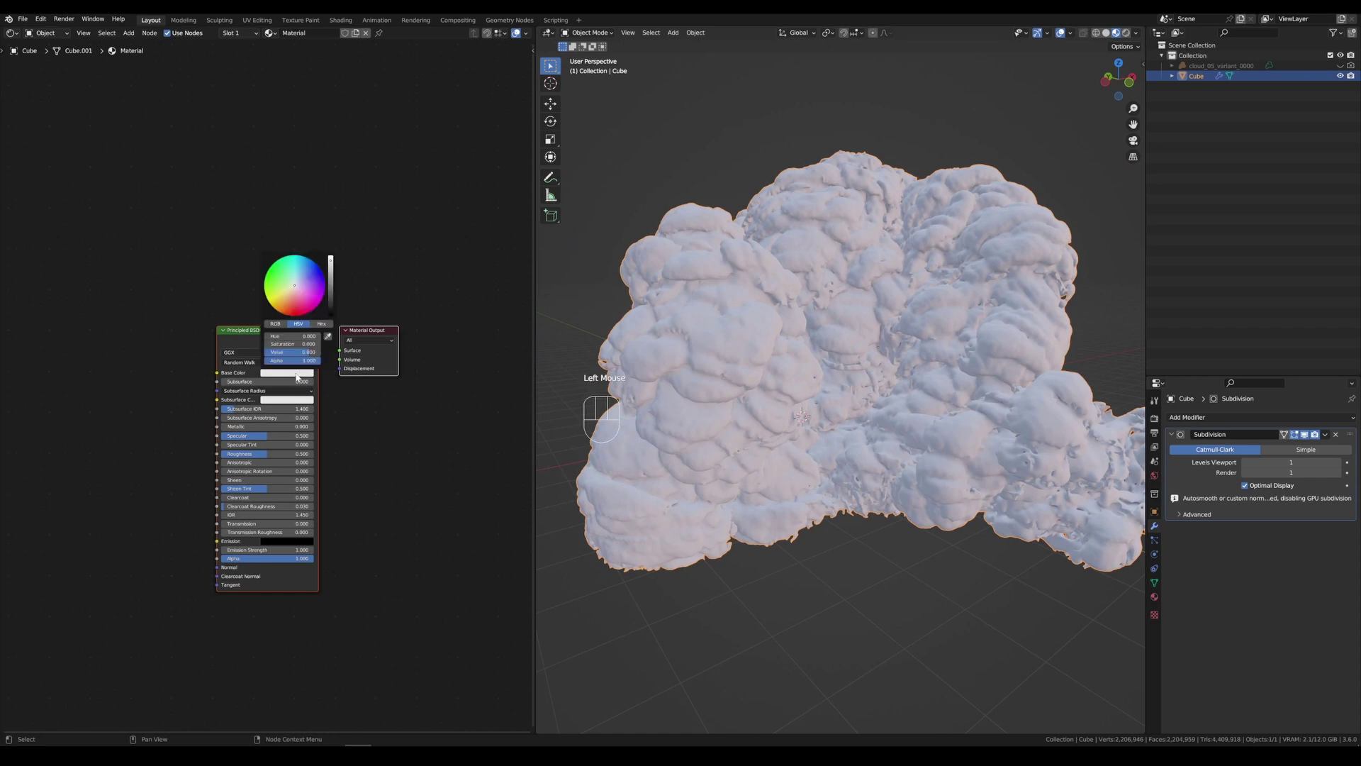
left_click(288, 306)
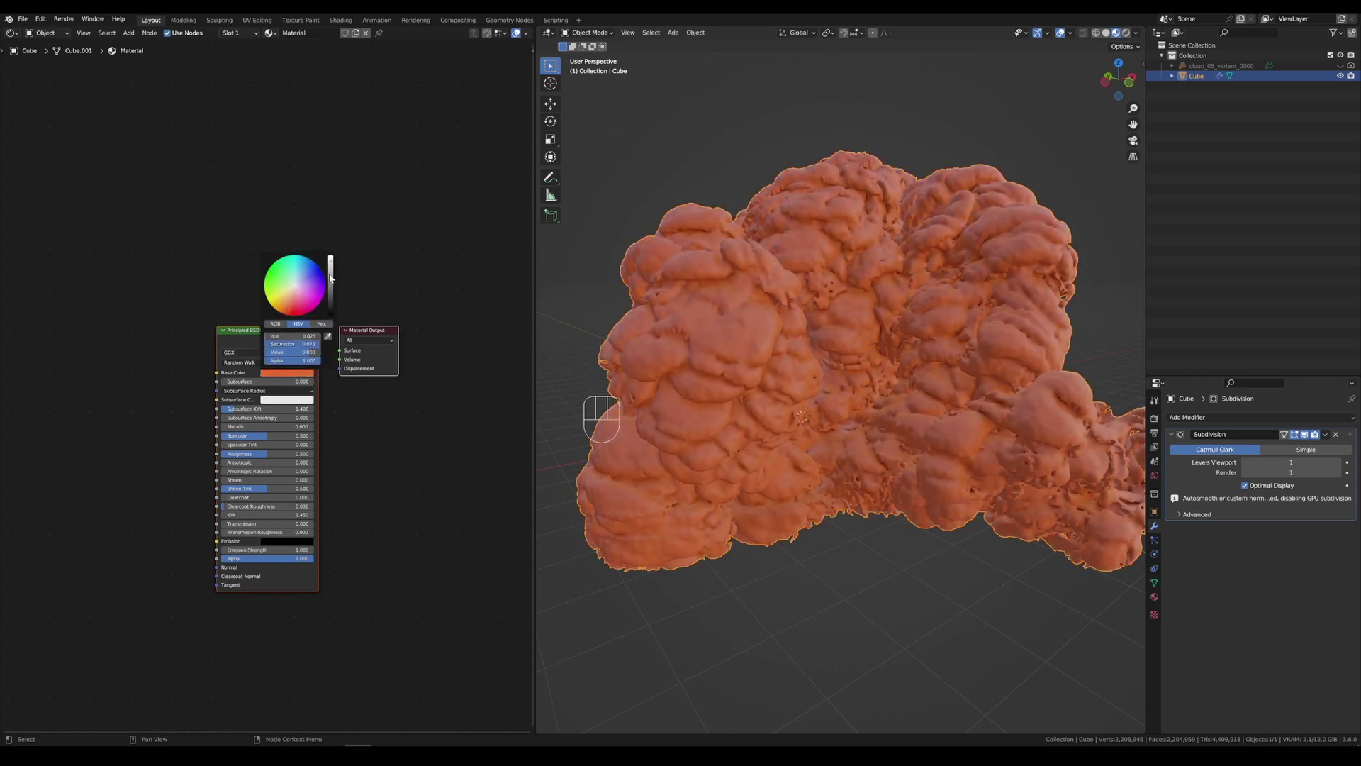
left_click(329, 275)
left_click_drag(292, 296, 292, 290)
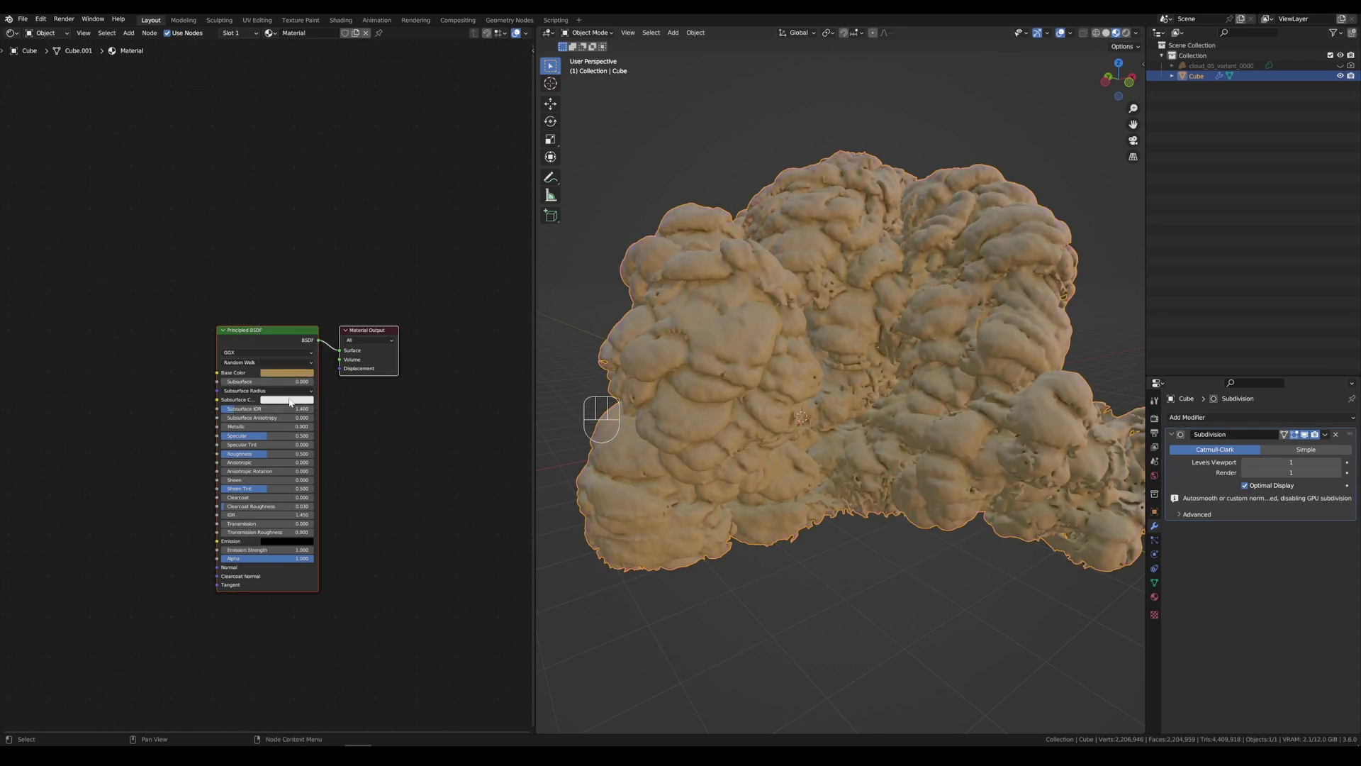
- Lower the Principled BSDF Roughness to about 0.249 and Sheen Tint to 0
middle_click_drag(803, 466, 872, 468)
scroll(802, 466, "up", 3)
left_click_drag(268, 489, 227, 489)
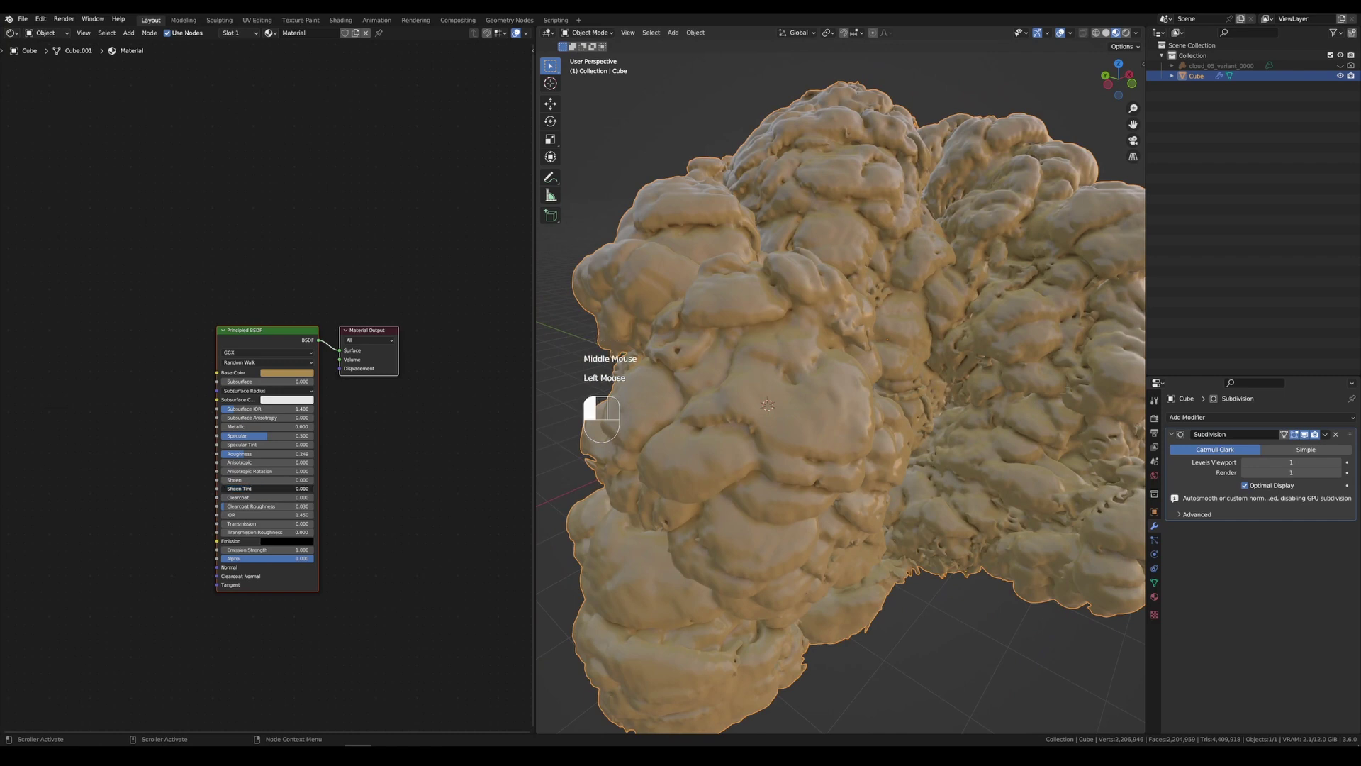
- Set the Subsurface Color to dark red and raise Subsurface to about 0.06
left_click(295, 401)
left_click_drag(330, 305, 331, 320)
left_click(400, 297)
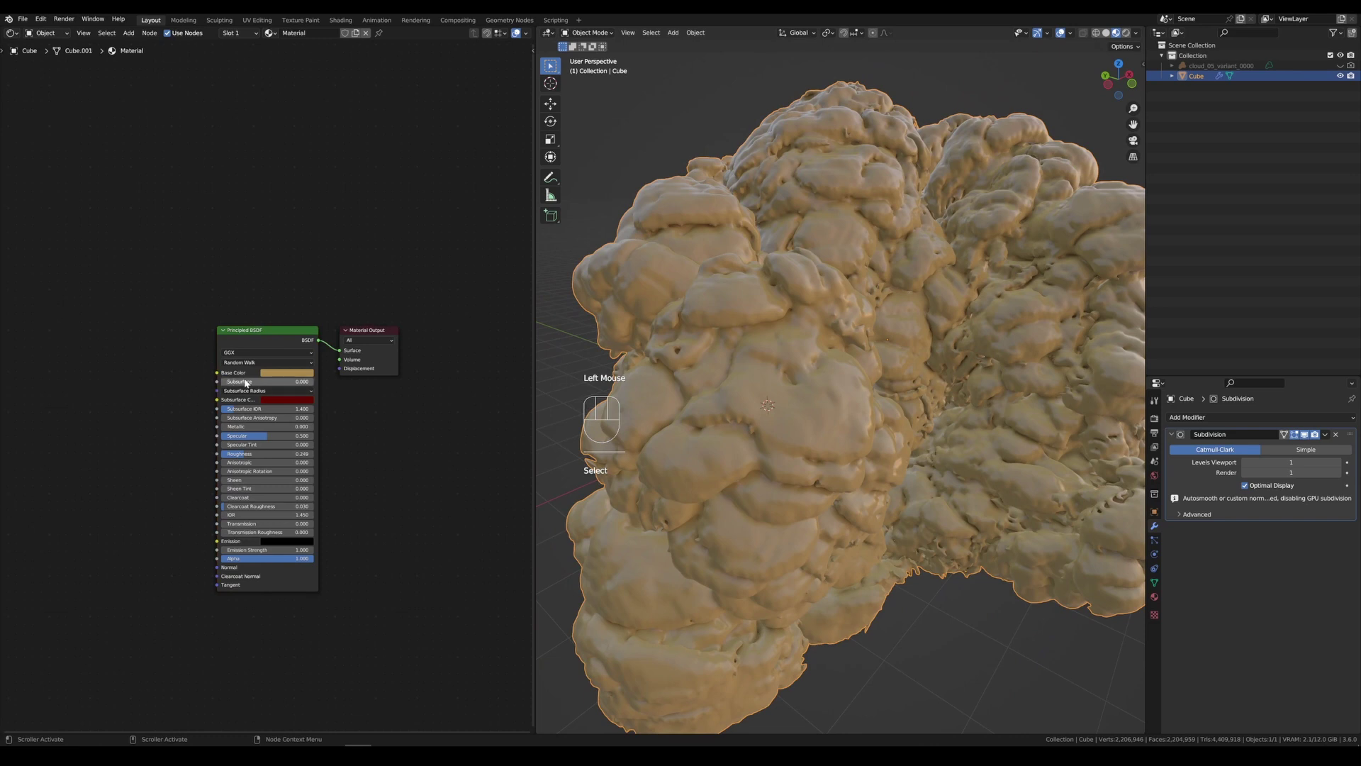
left_click_drag(246, 382, 252, 383)
- Redraw the viewport's render region as a wider area spanning most of the viewport's width
middle_click_drag(945, 298, 926, 303)
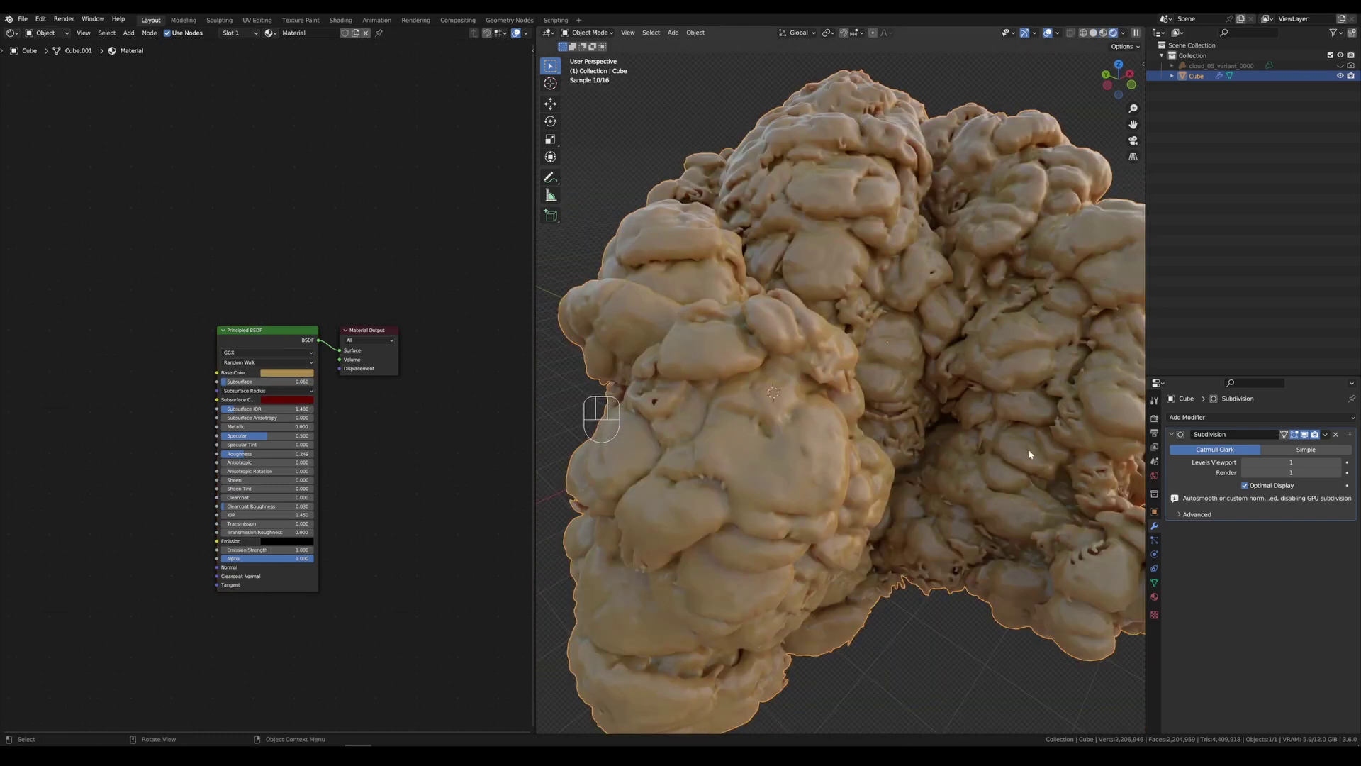
middle_click_drag(893, 423, 1106, 432)
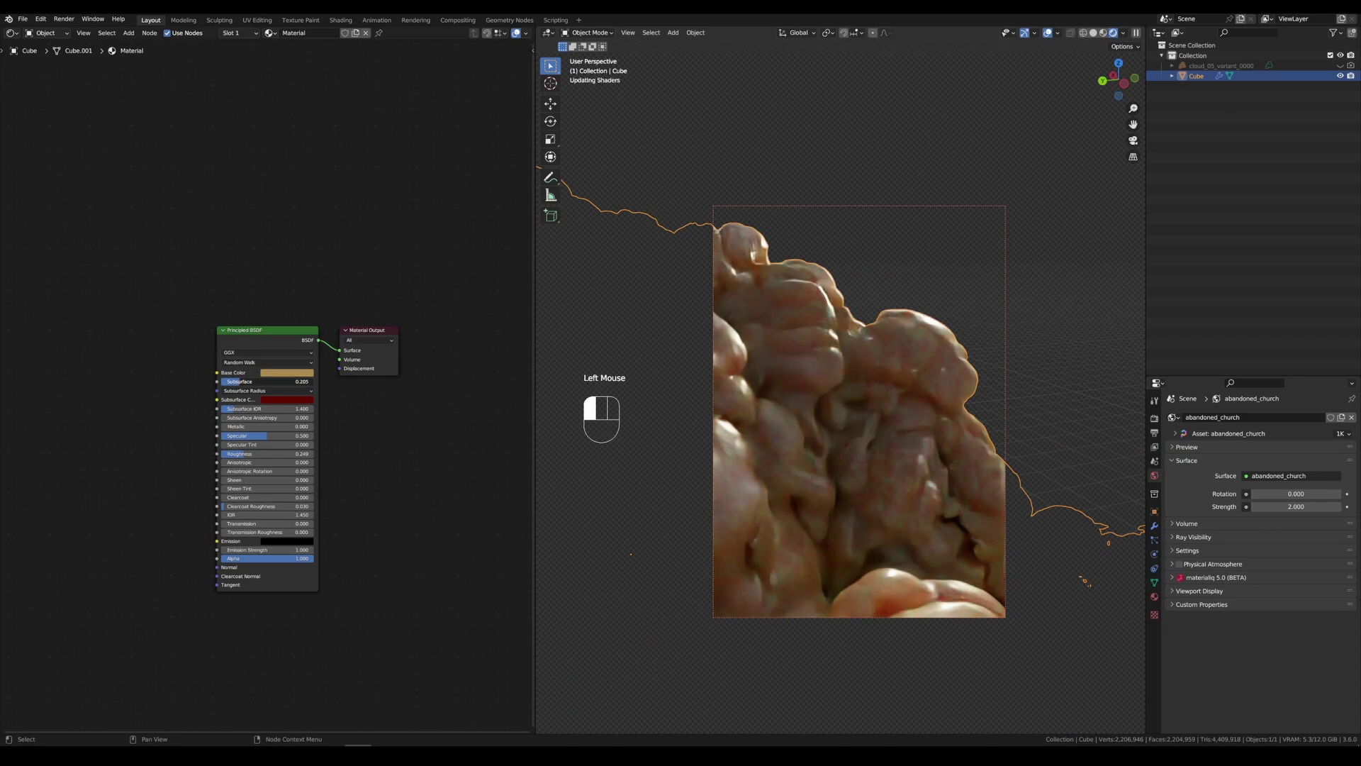
scroll(213, 383, "up", 4)
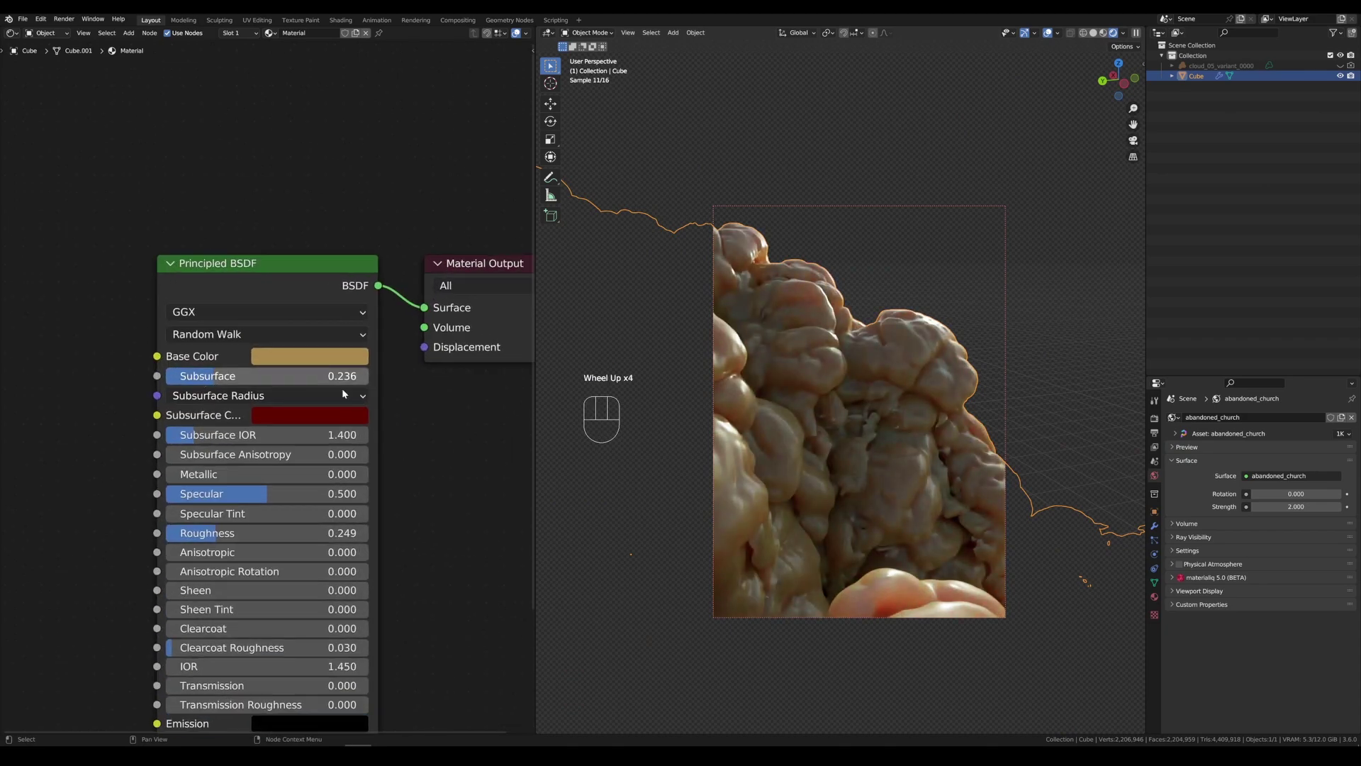
middle_click_drag(950, 397, 960, 460)
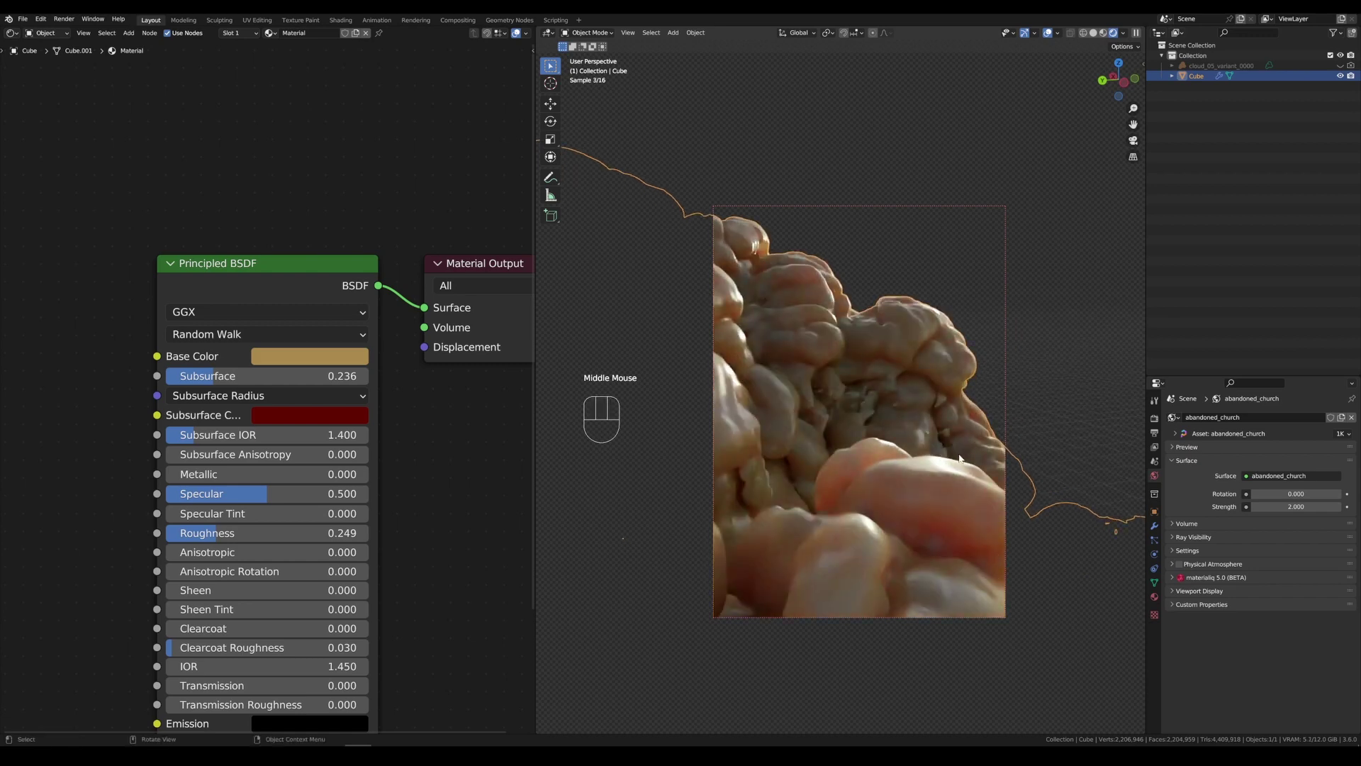
key("ctrl+b")
left_click_drag(1119, 217, 539, 629)
- Shift the Base Color to a less saturated tan with hue 0.079 and saturation 0.629, and check the rendered surface
middle_click_drag(992, 477, 929, 505)
middle_click_drag(928, 505, 992, 525, "shift")
left_click(358, 360)
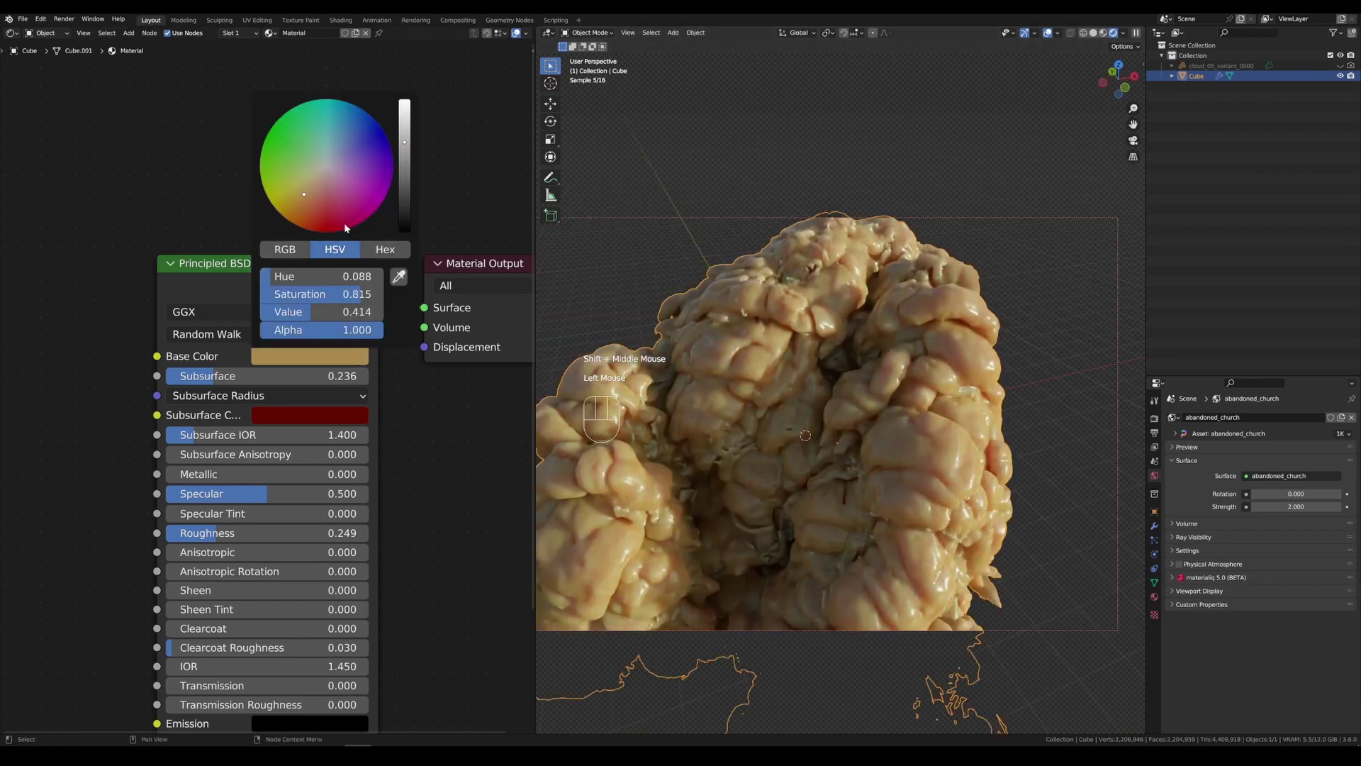
left_click_drag(309, 194, 313, 186)
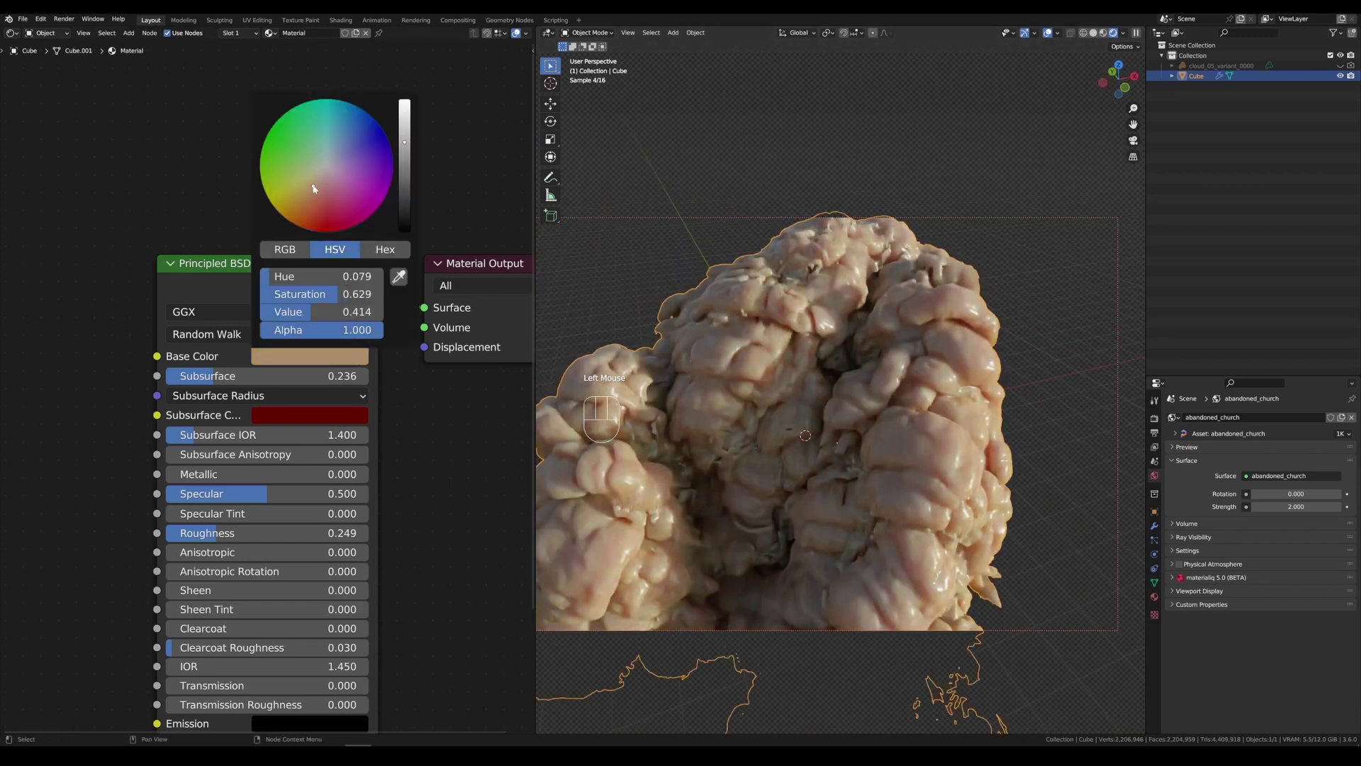
middle_click_drag(1088, 465, 1034, 511)
scroll(982, 450, "down", 2)
scroll(1034, 510, "up", 3)
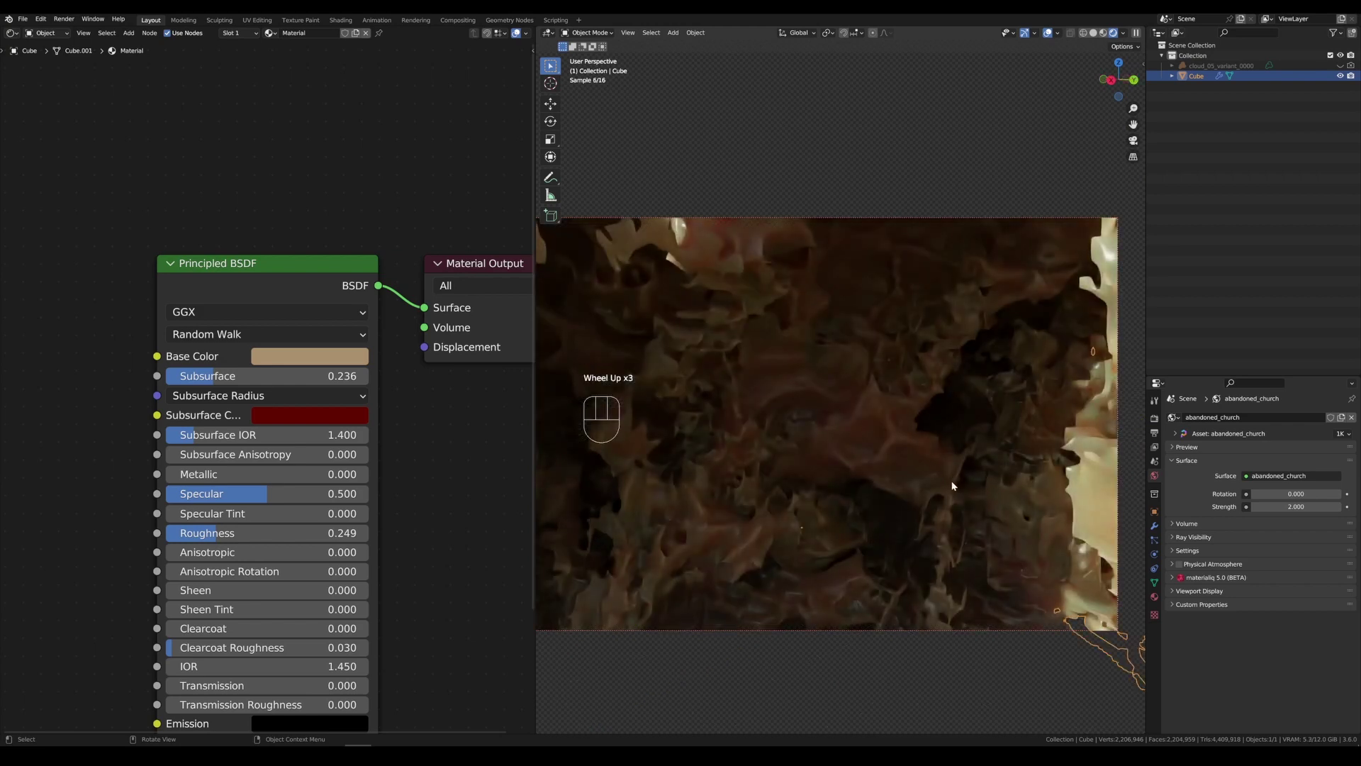
- Add a Noise Texture node beside the Principled BSDF in the material's node tree
left_click(525, 337)
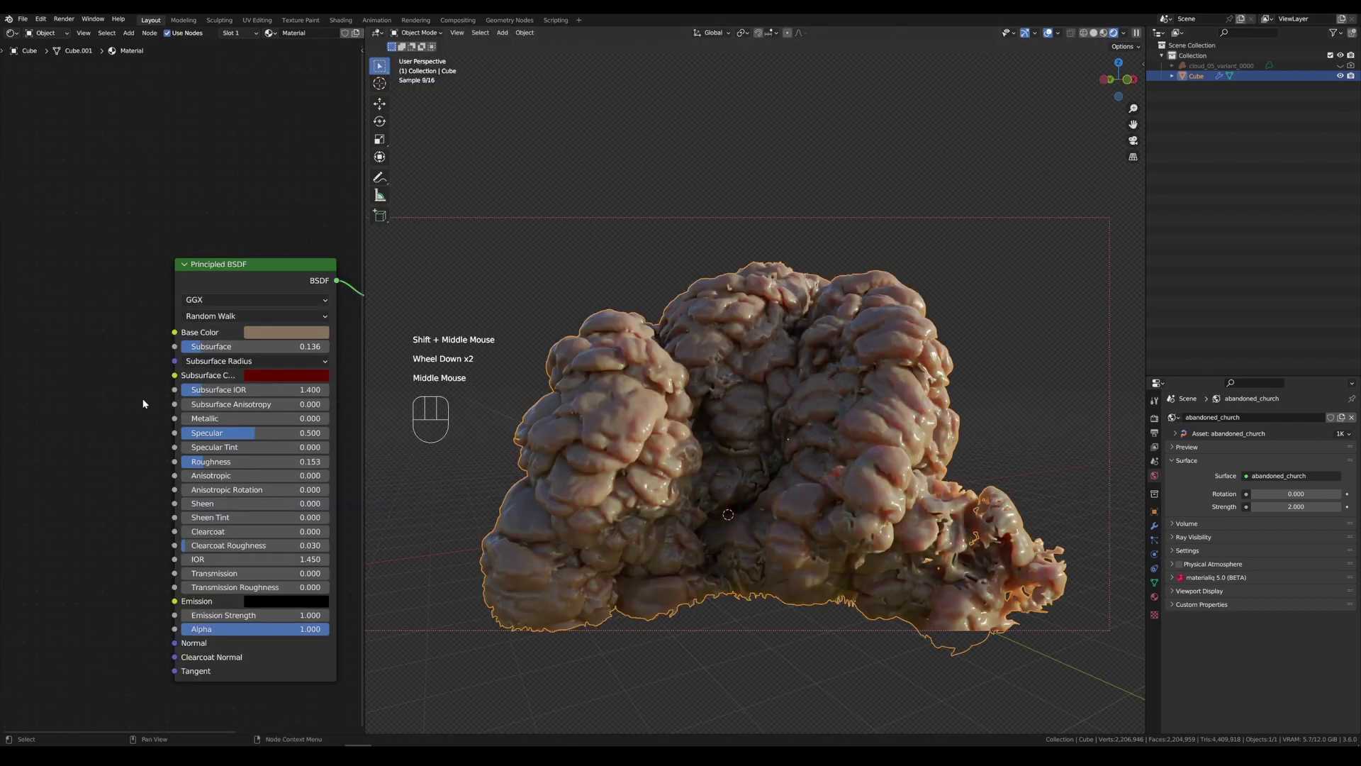
middle_click_drag(143, 399, 159, 382)
key("shift+a")
type("NOI")
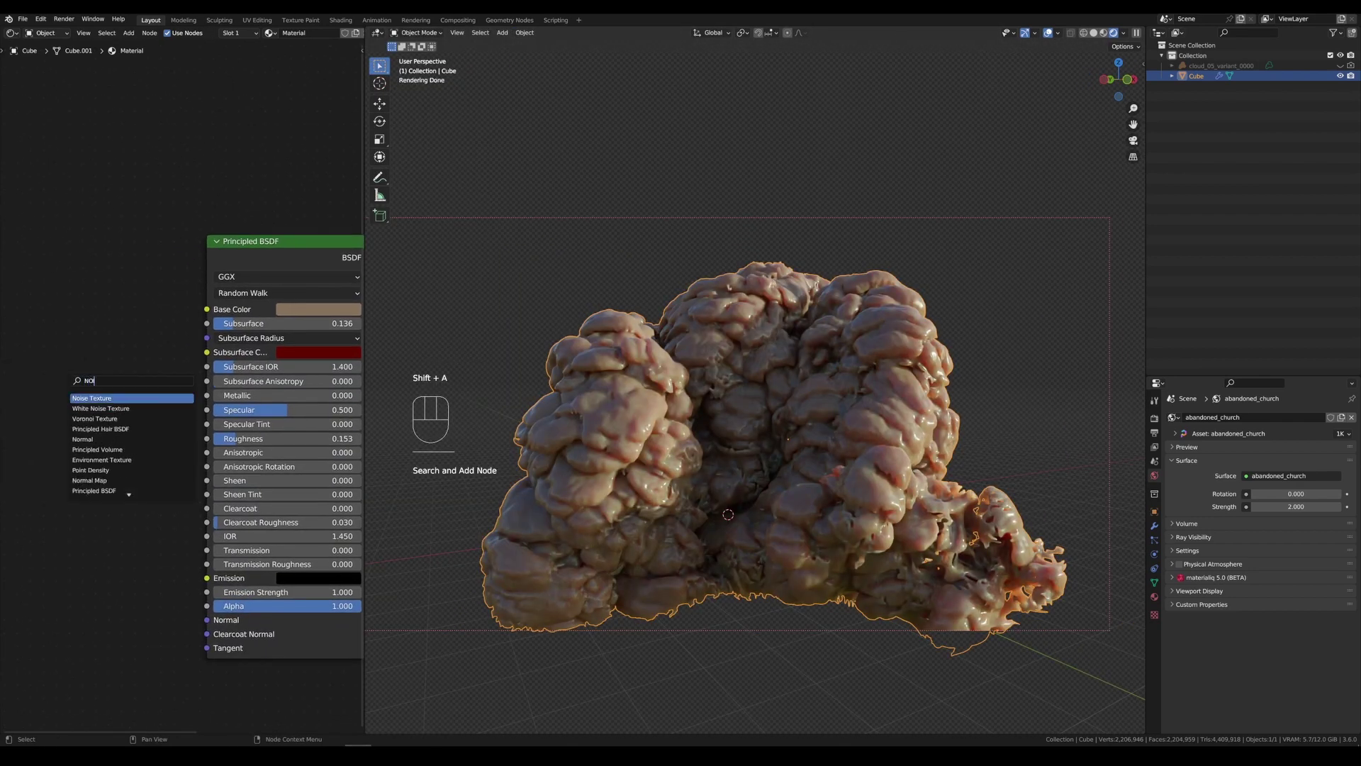
key("Return")
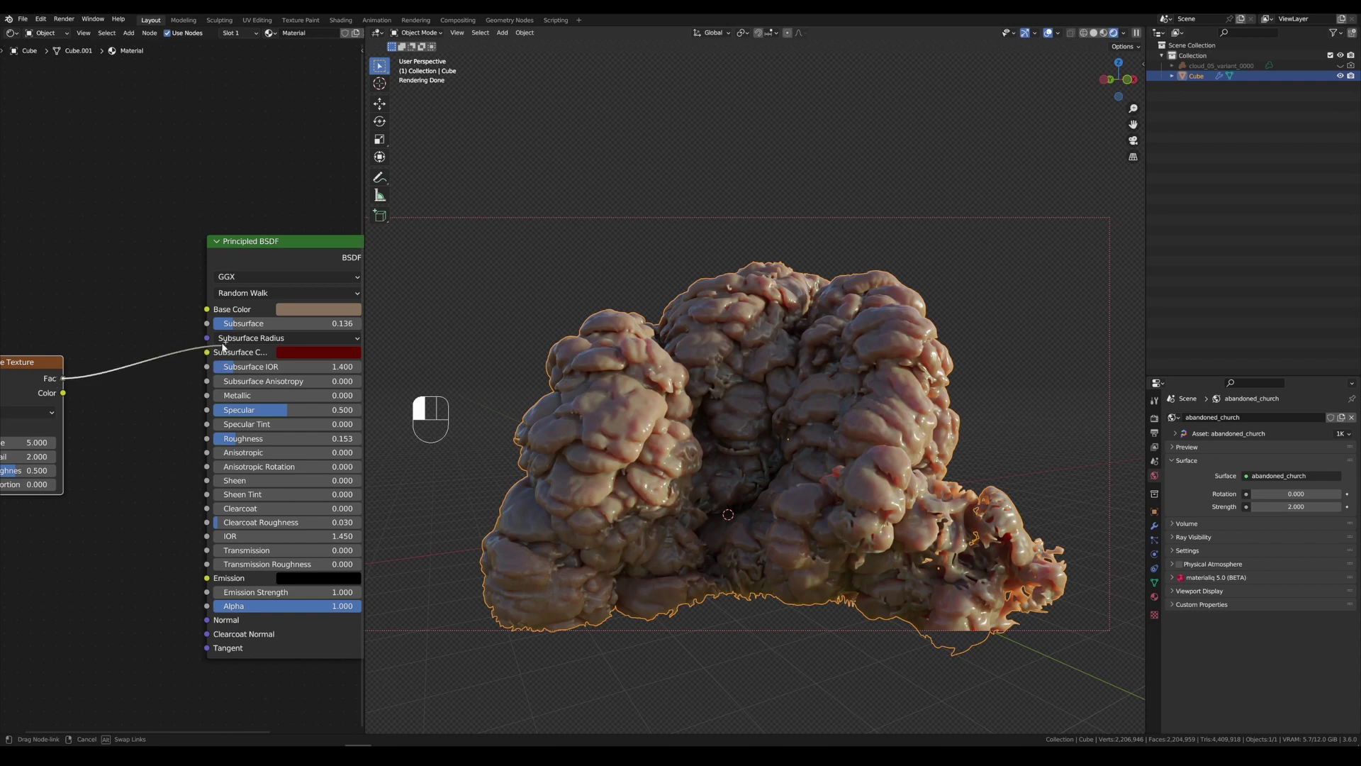
- Connect the Noise Texture's Fac output to the Principled BSDF's Subsurface input
left_click_drag(212, 327, 207, 323)
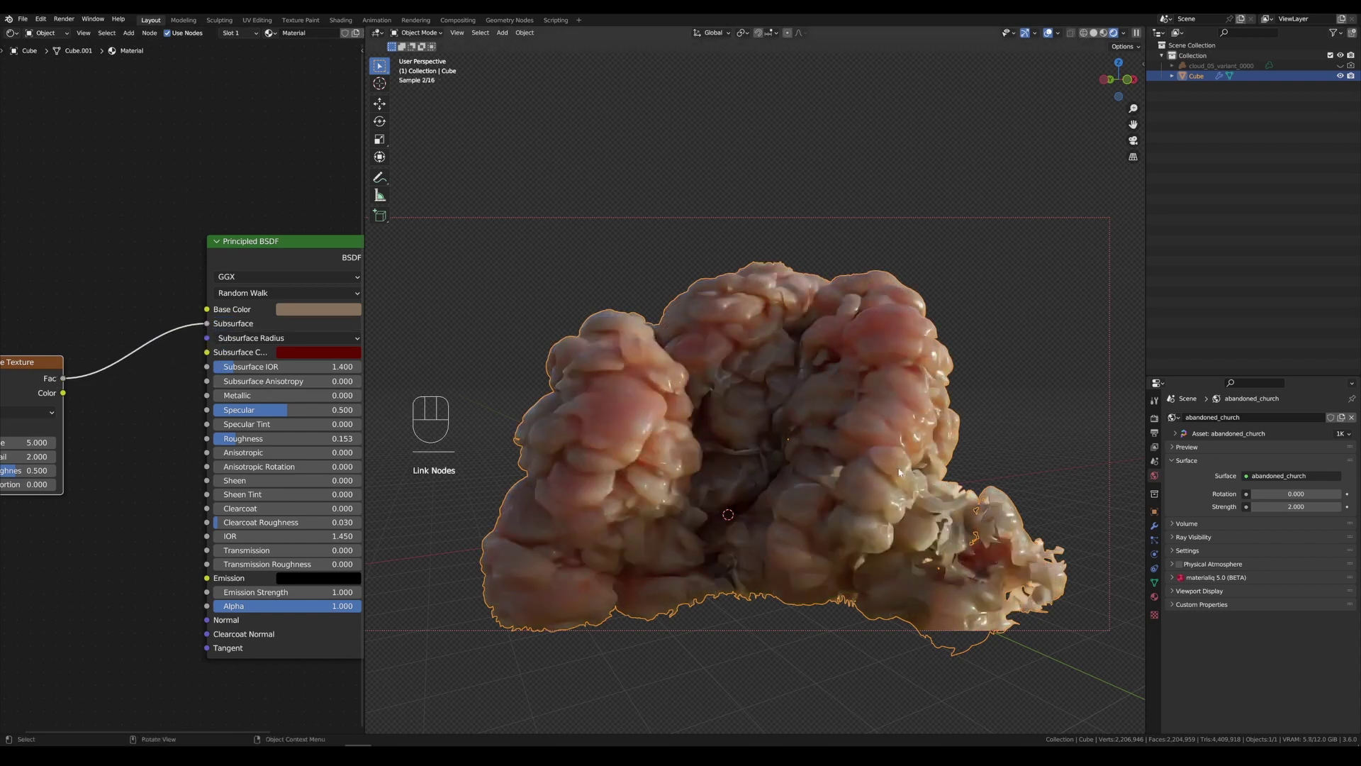
scroll(110, 406, "down", 2)
middle_click_drag(111, 406, 160, 403)
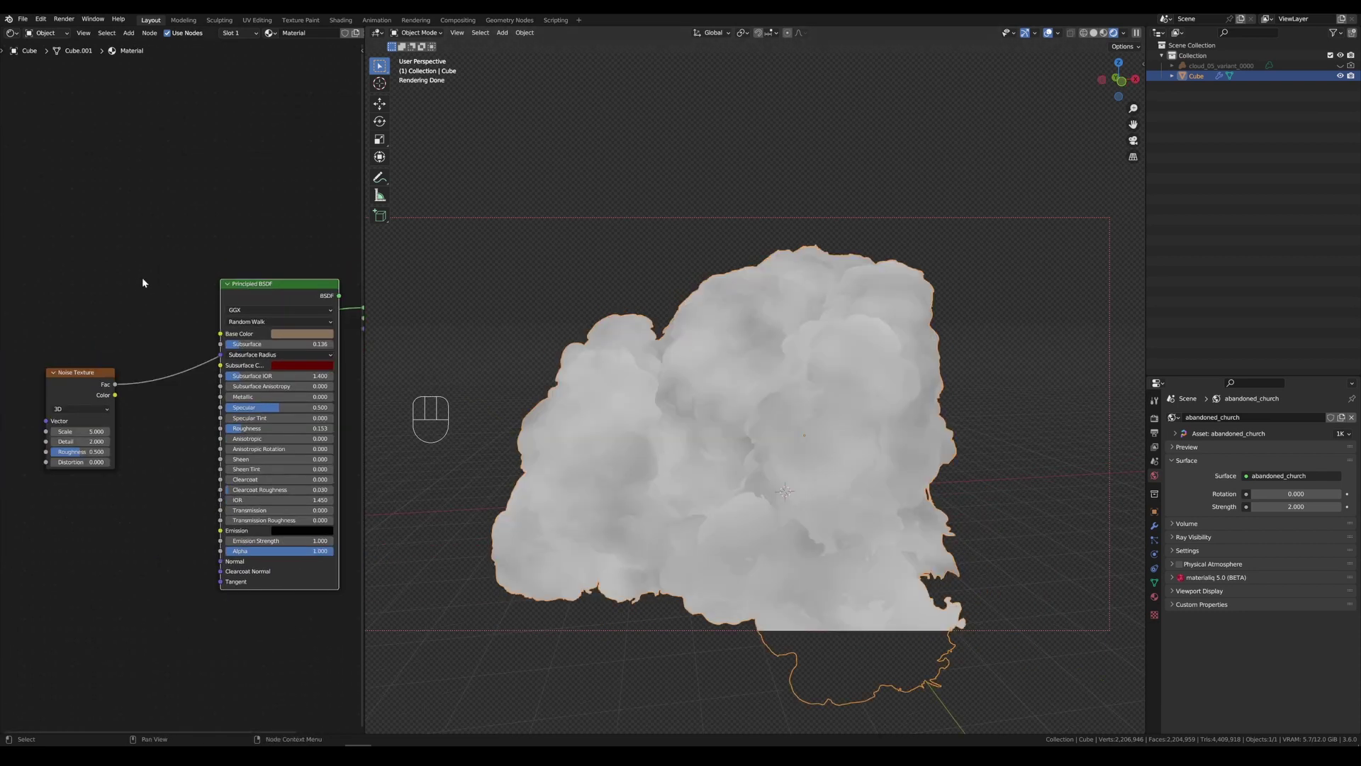
- Insert a Color Ramp node into the link between the Noise Texture and the Principled BSDF
key("shift+a")
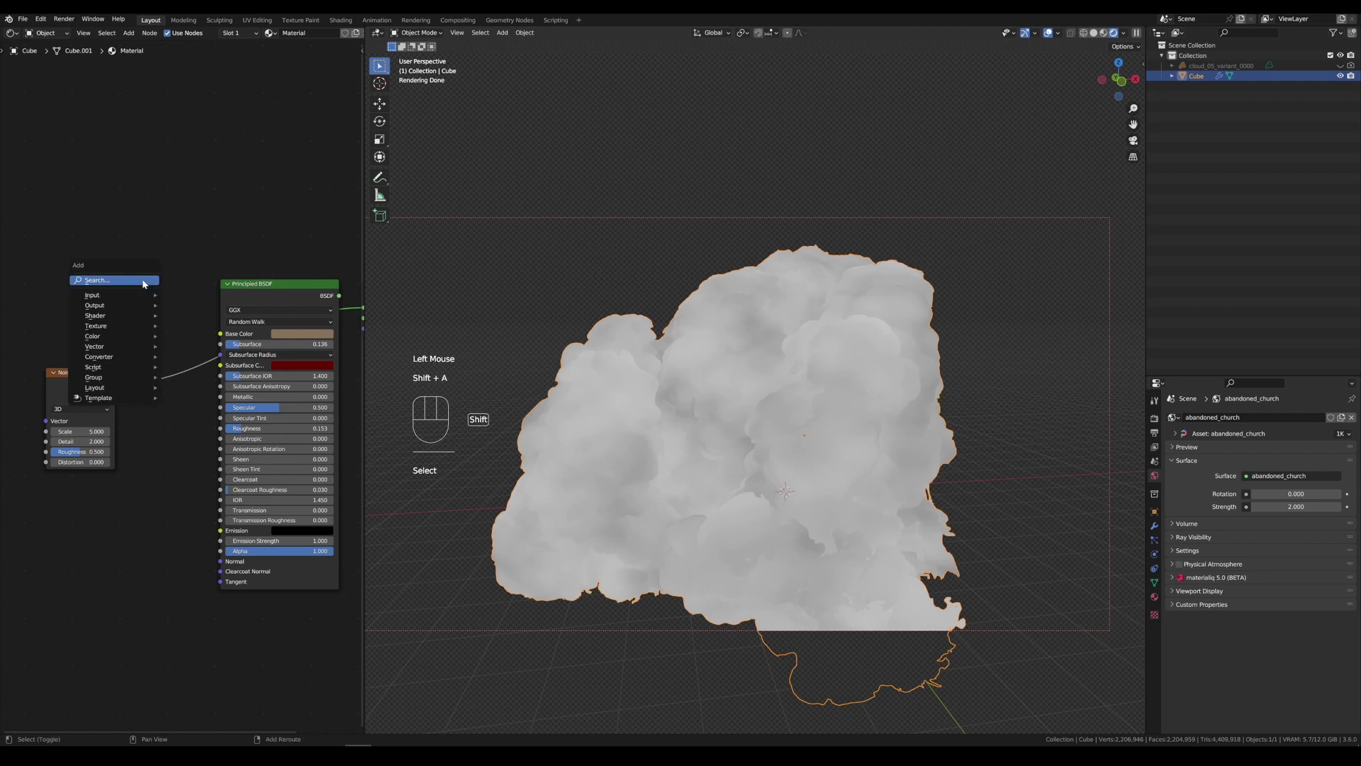
left_click(142, 281)
type("color")
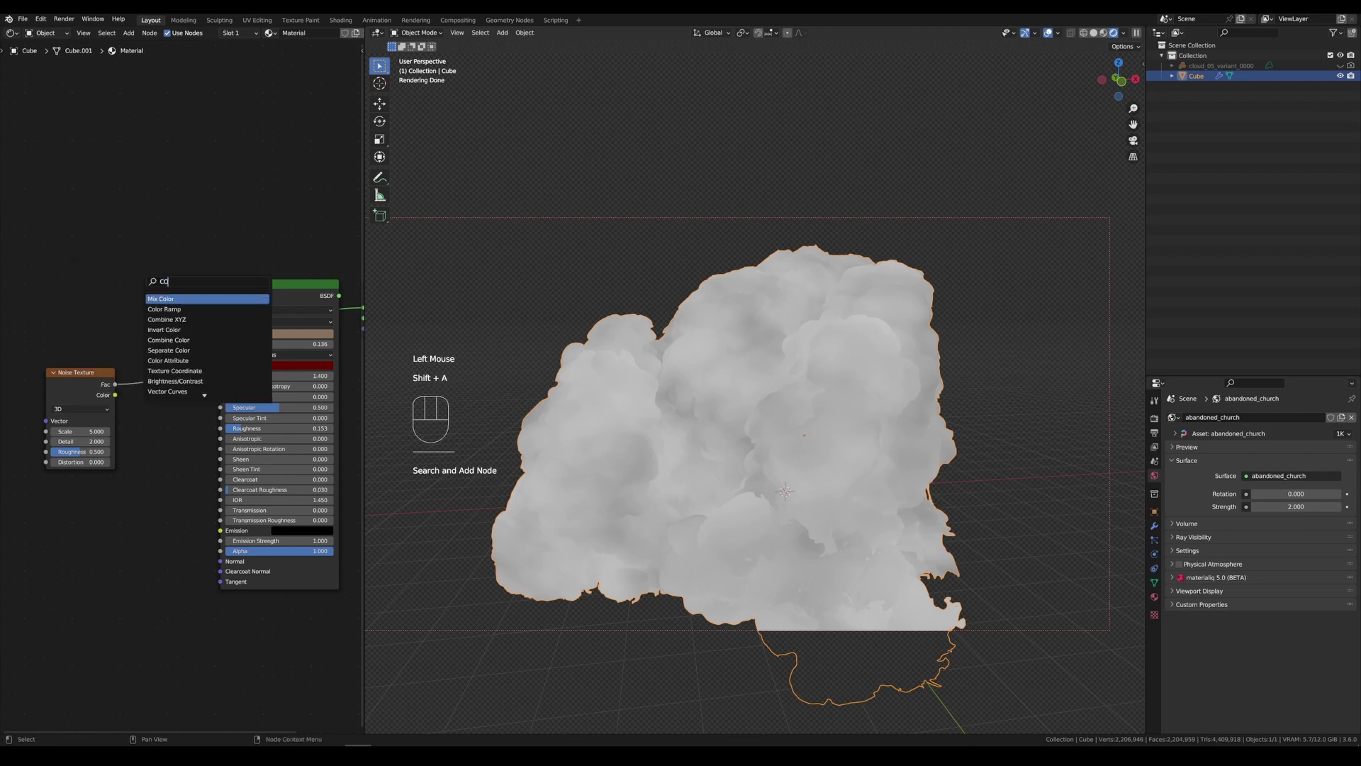
left_click(162, 309)
left_click(162, 362)
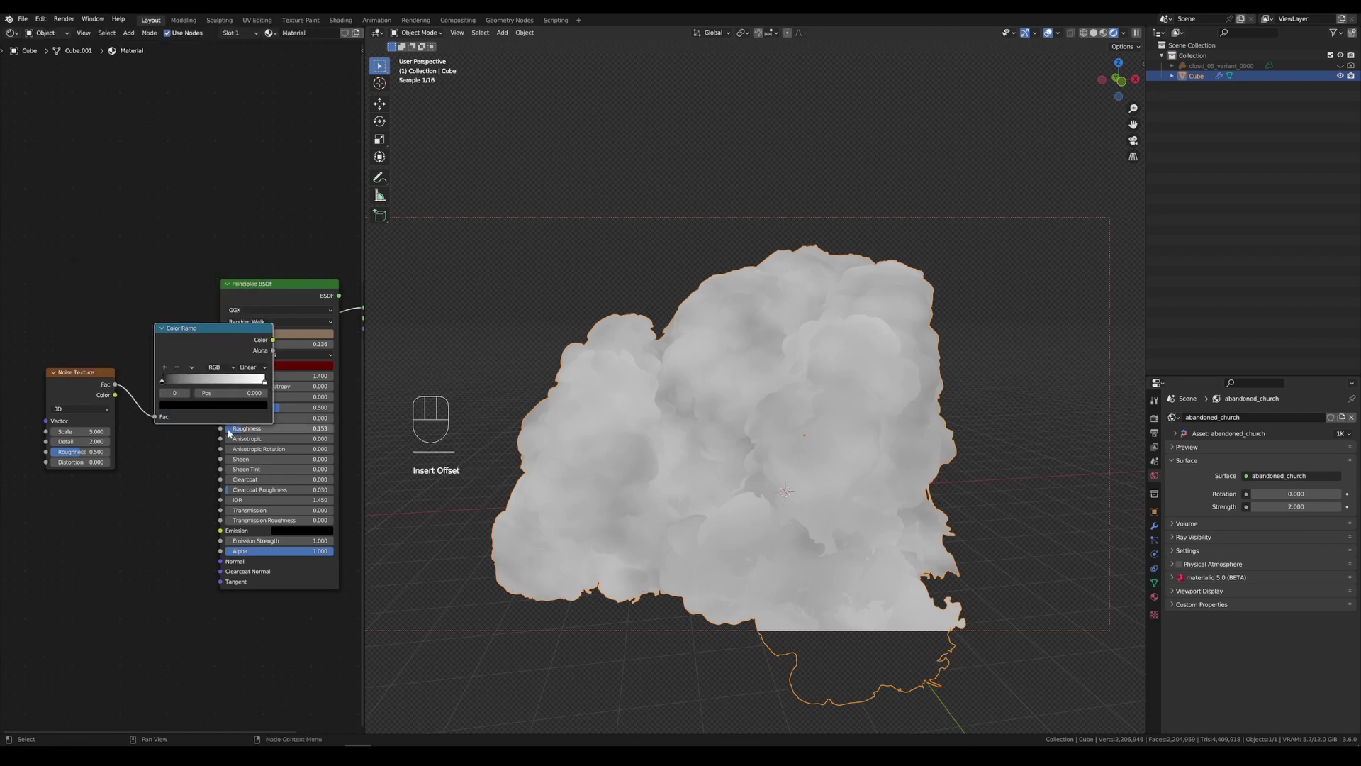
- Move the Principled BSDF clear of the Color Ramp and shift the ramp's black stop to position 0.341
middle_click_drag(215, 434, 142, 441)
left_click_drag(222, 289, 321, 396)
left_click_drag(100, 390, 136, 390)
middle_click_drag(273, 381, 221, 352)
left_click_drag(239, 286, 195, 428)
mouse_move(314, 382)
left_mouse_down()
mouse_move(238, 304)
mouse_move(239, 286)
left_mouse_up()
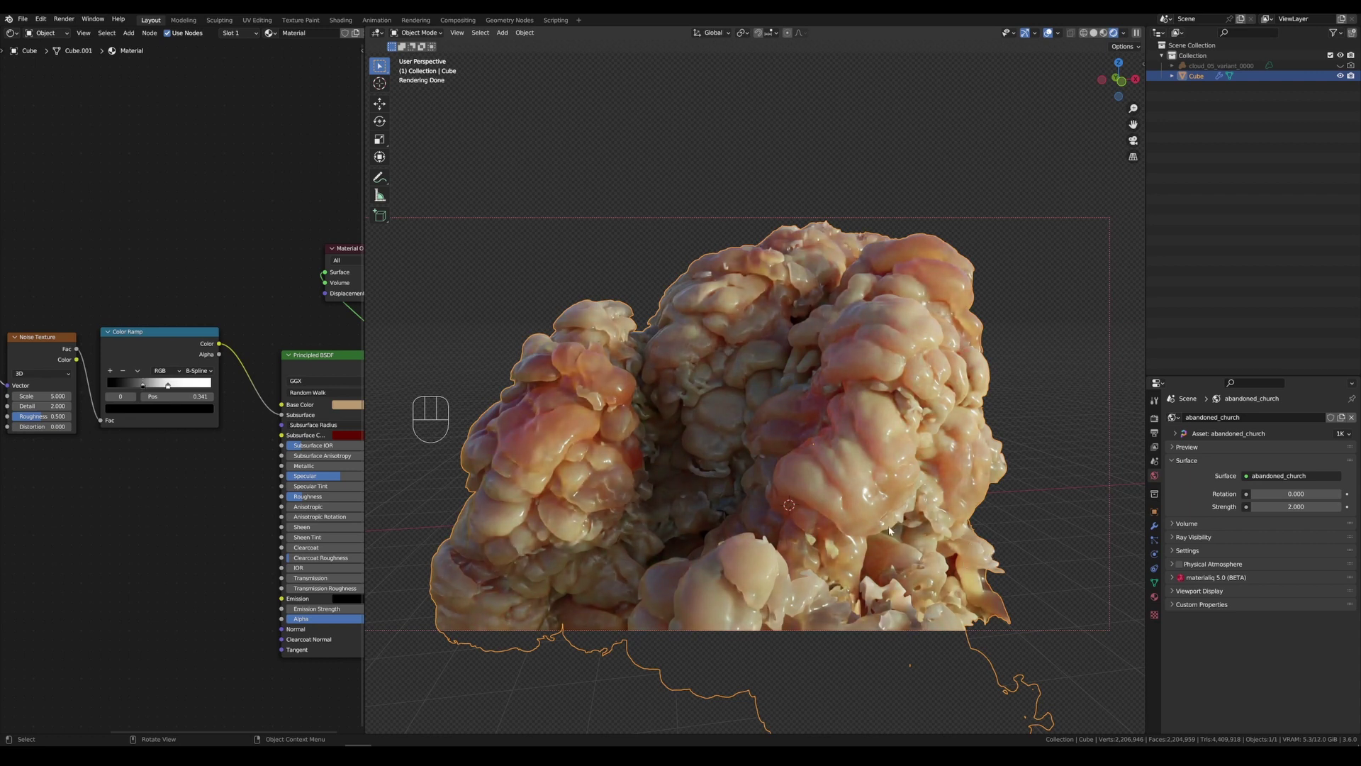
middle_click_drag(893, 528, 865, 521)
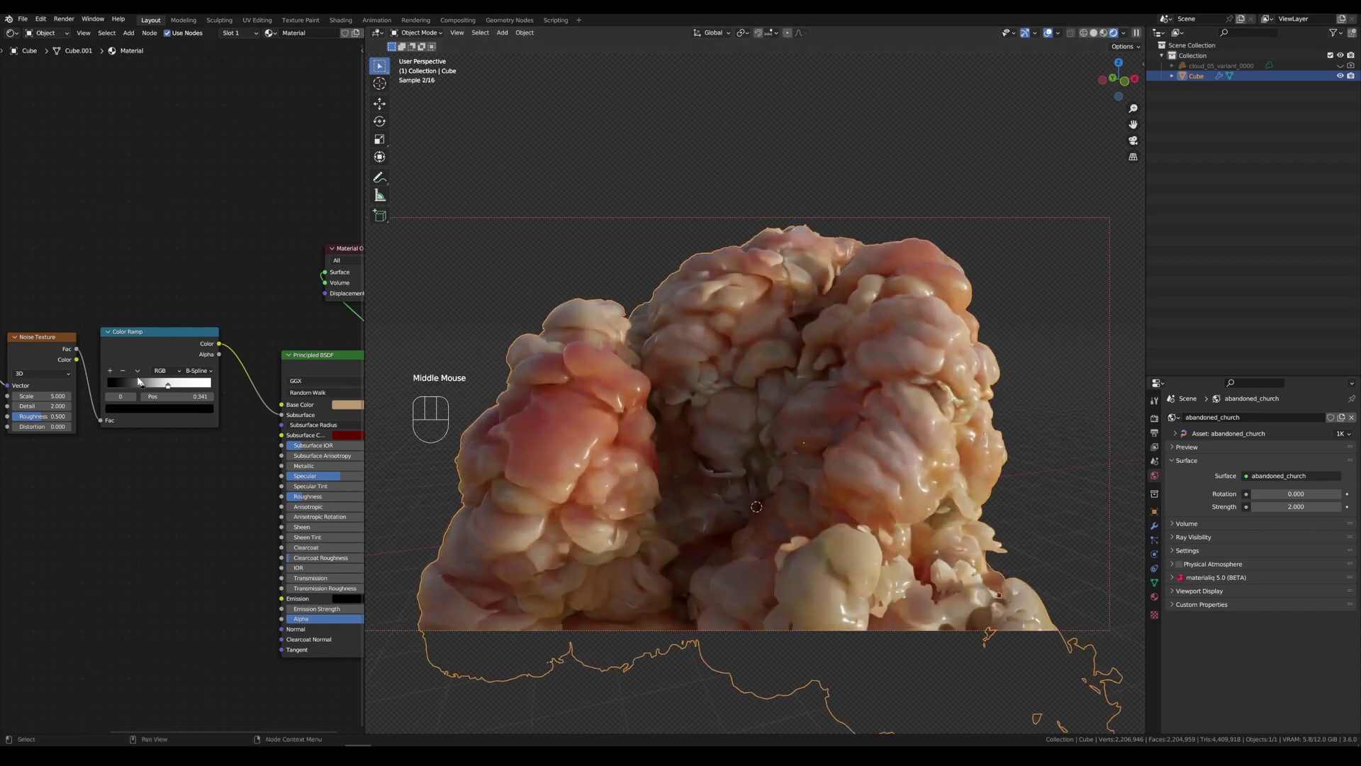
left_click(145, 387)
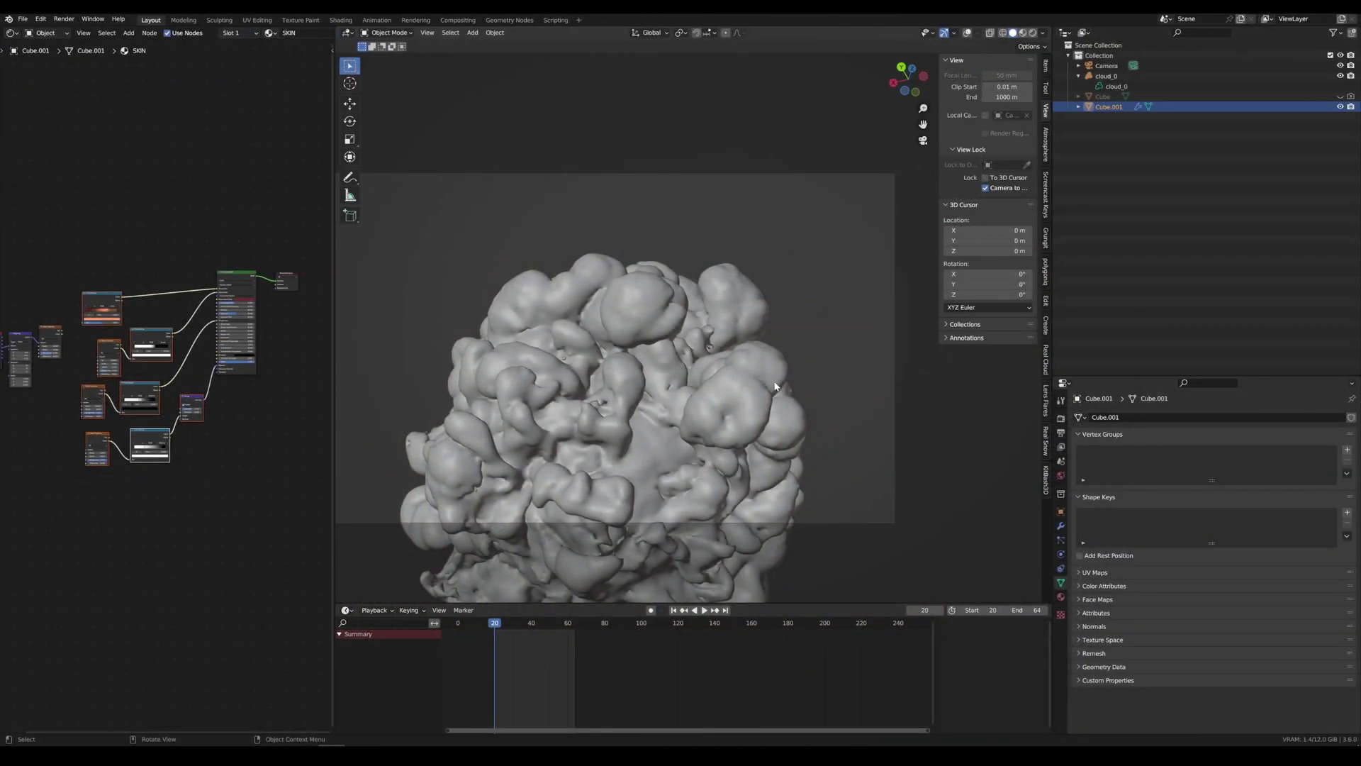
- Show the SKIN example in rendered shading and widen the node editor, with the viewport's sidebar hidden
middle_click_drag(777, 382, 780, 397)
scroll(243, 390, "up", 12)
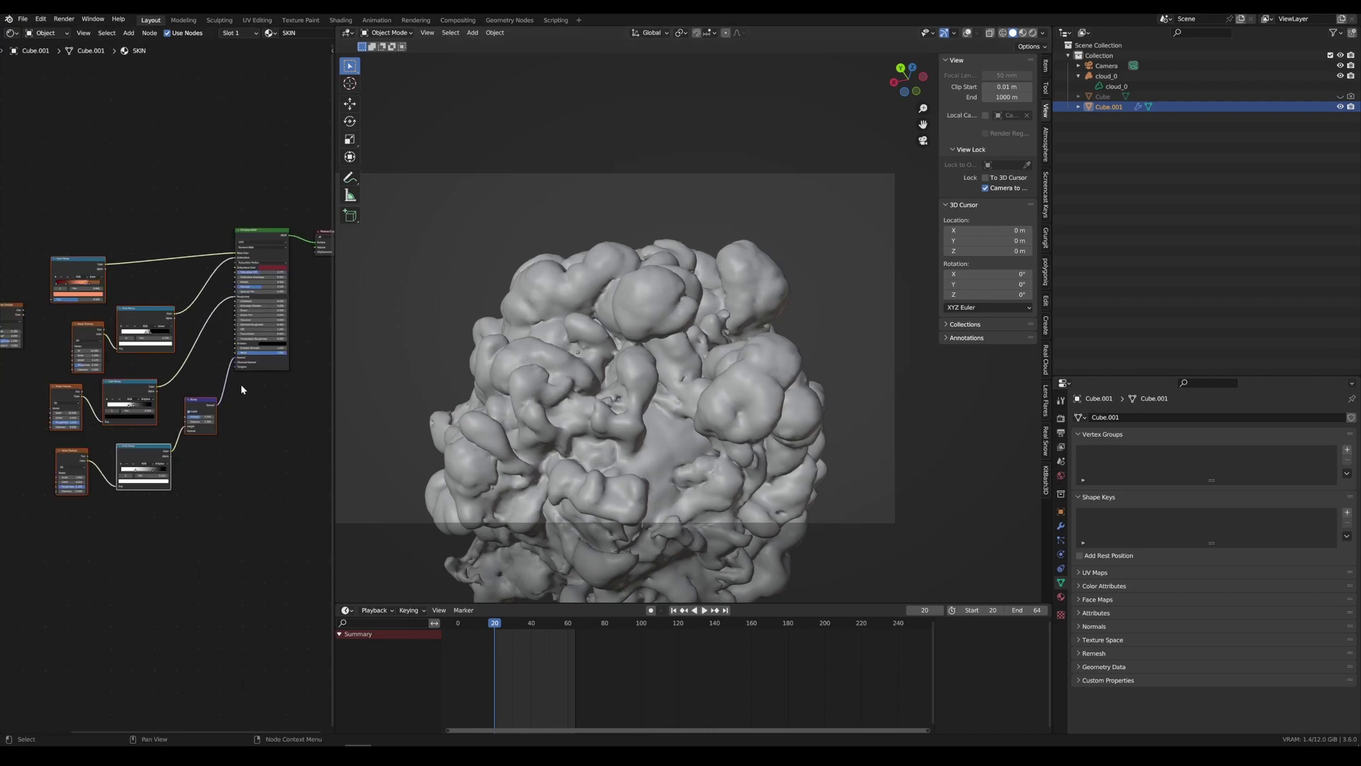
key("shift+z")
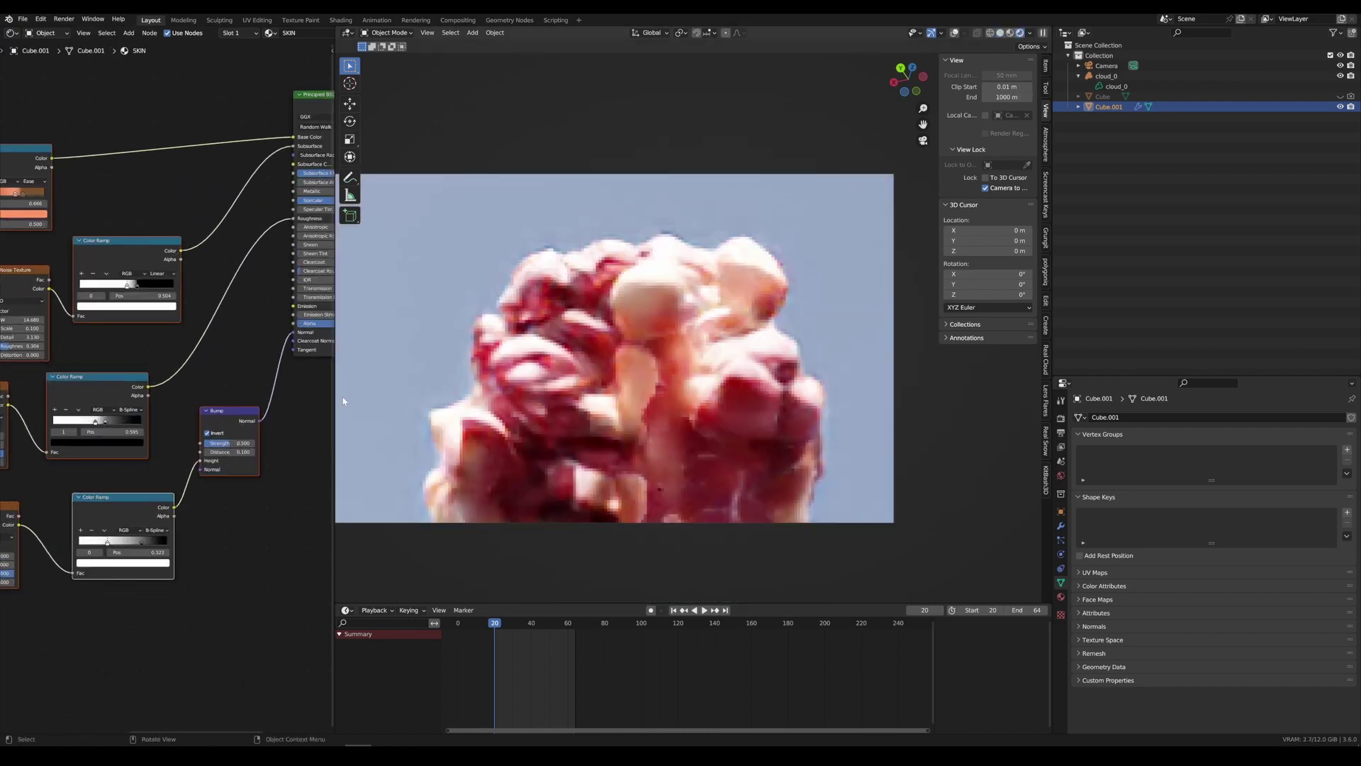
left_click_drag(333, 391, 498, 391)
key("n")
scroll(756, 389, "up", 3)
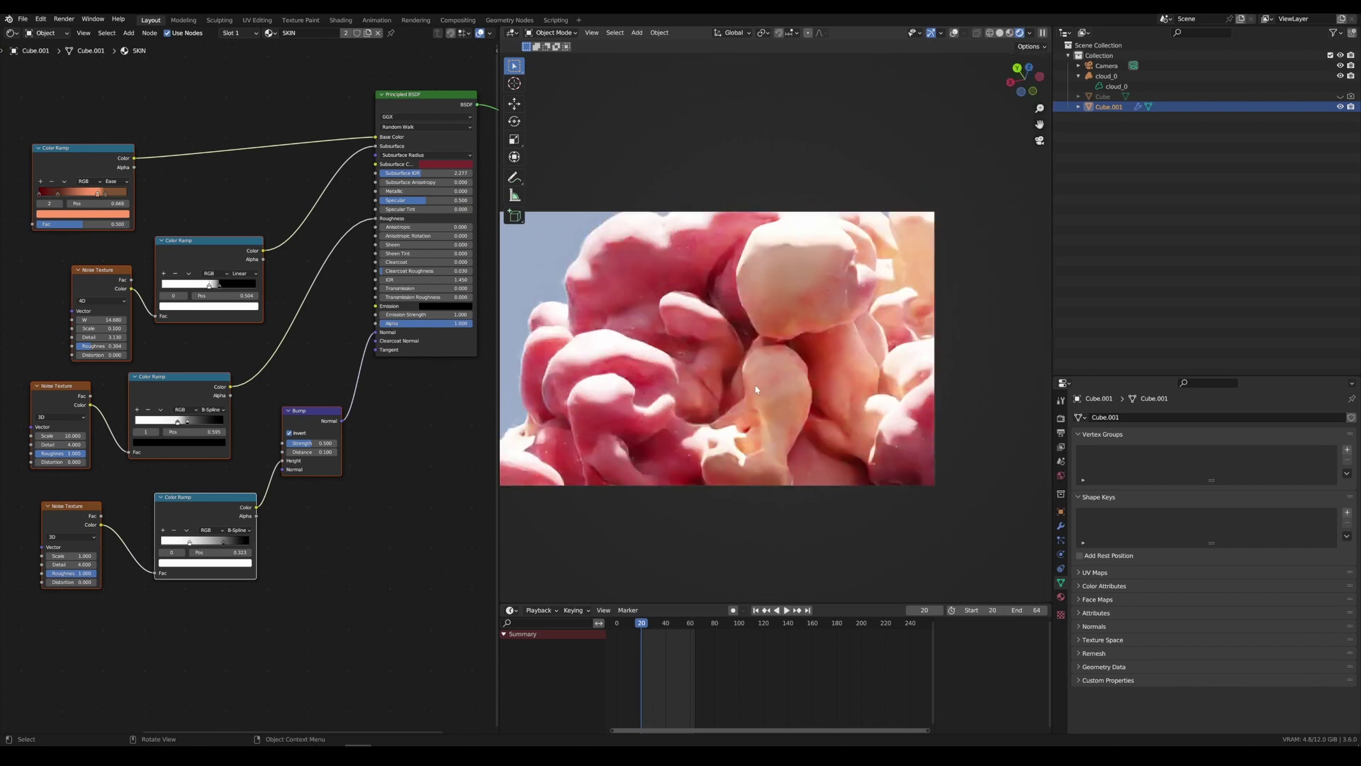
- Examine the SKIN example's color variation and bump detail from several angles and up close
middle_click_drag(769, 399, 797, 305)
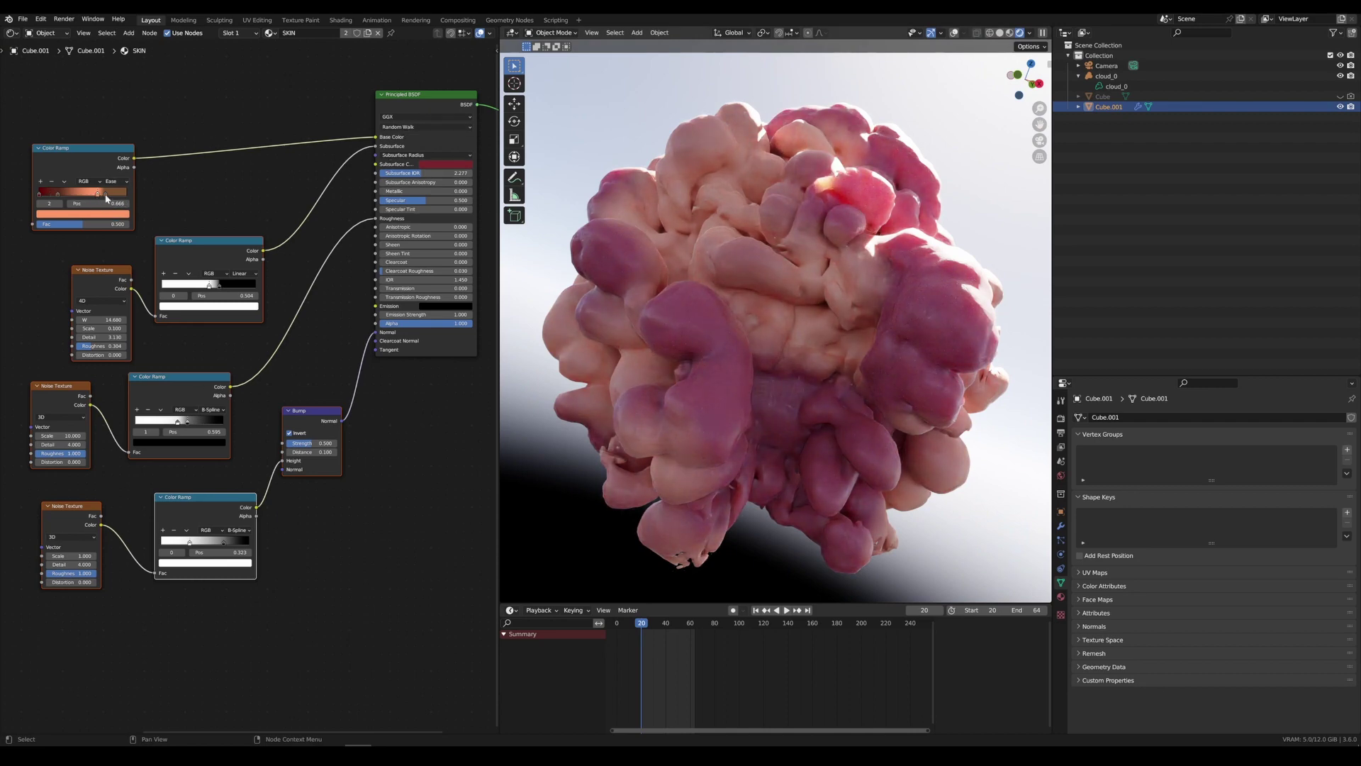
middle_click_drag(921, 539, 668, 399)
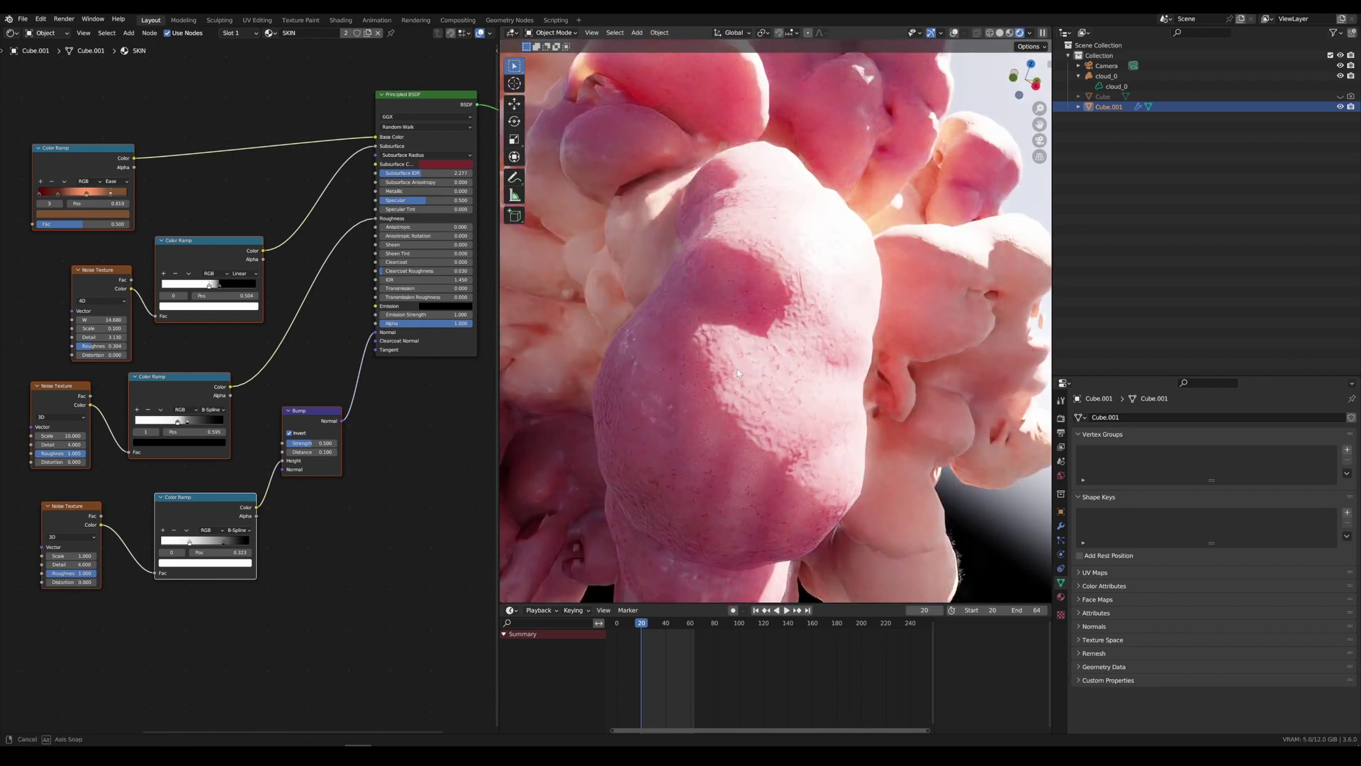
middle_click_drag(738, 373, 819, 436)
scroll(712, 382, "down", 3)
scroll(1044, 504, "up", 2)
scroll(820, 435, "up", 3)
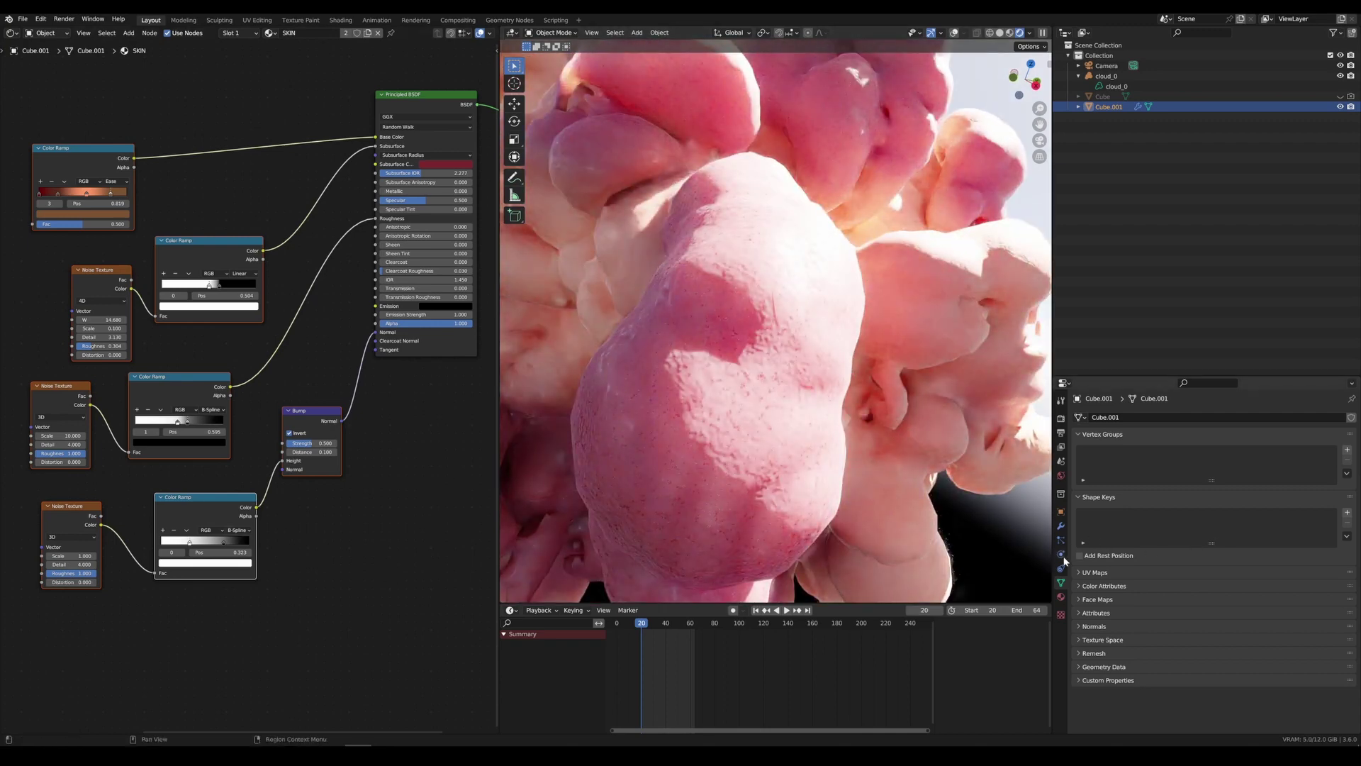
- Make the render film transparent and play the SKIN mesh's animation in rendered shading
left_click(1061, 418)
scroll(1097, 678, "down", 4)
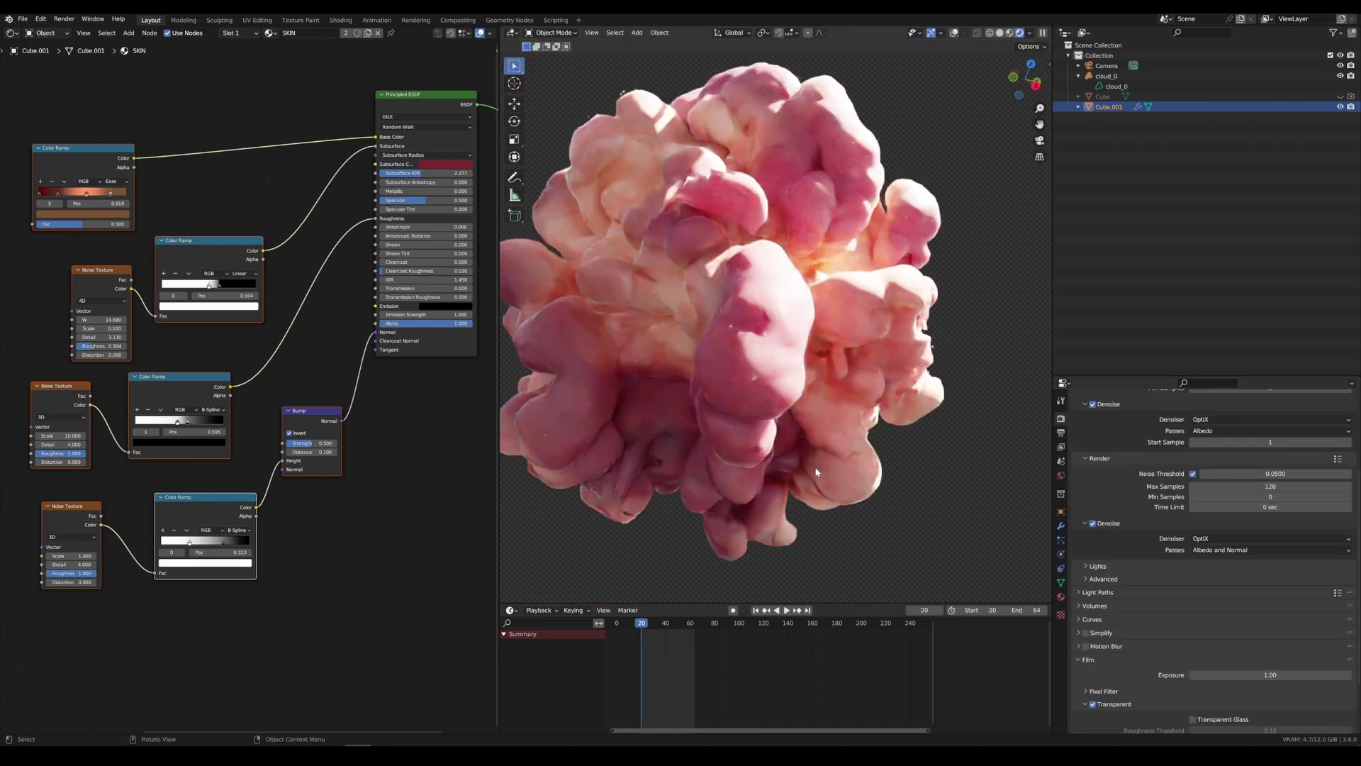
key("space")
scroll(861, 398, "up", 5)
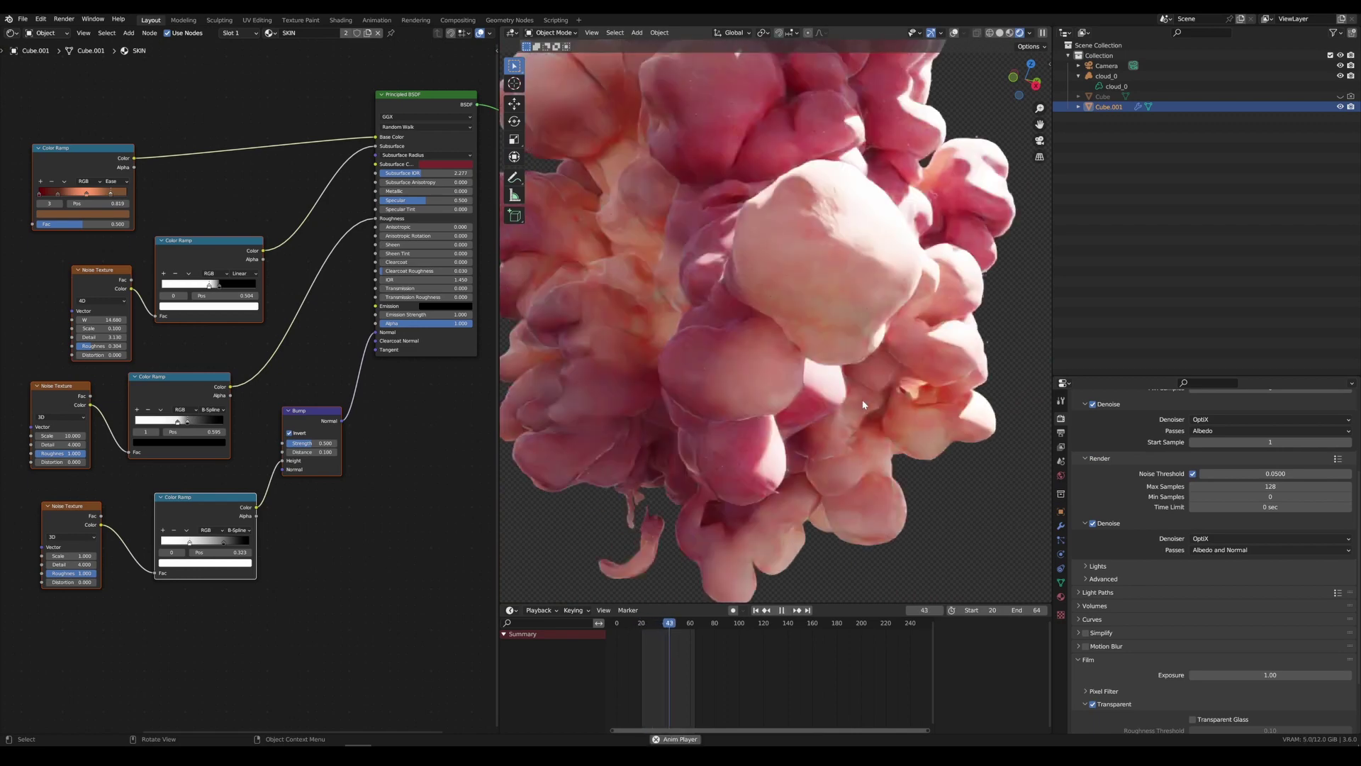
scroll(862, 405, "down", 5)
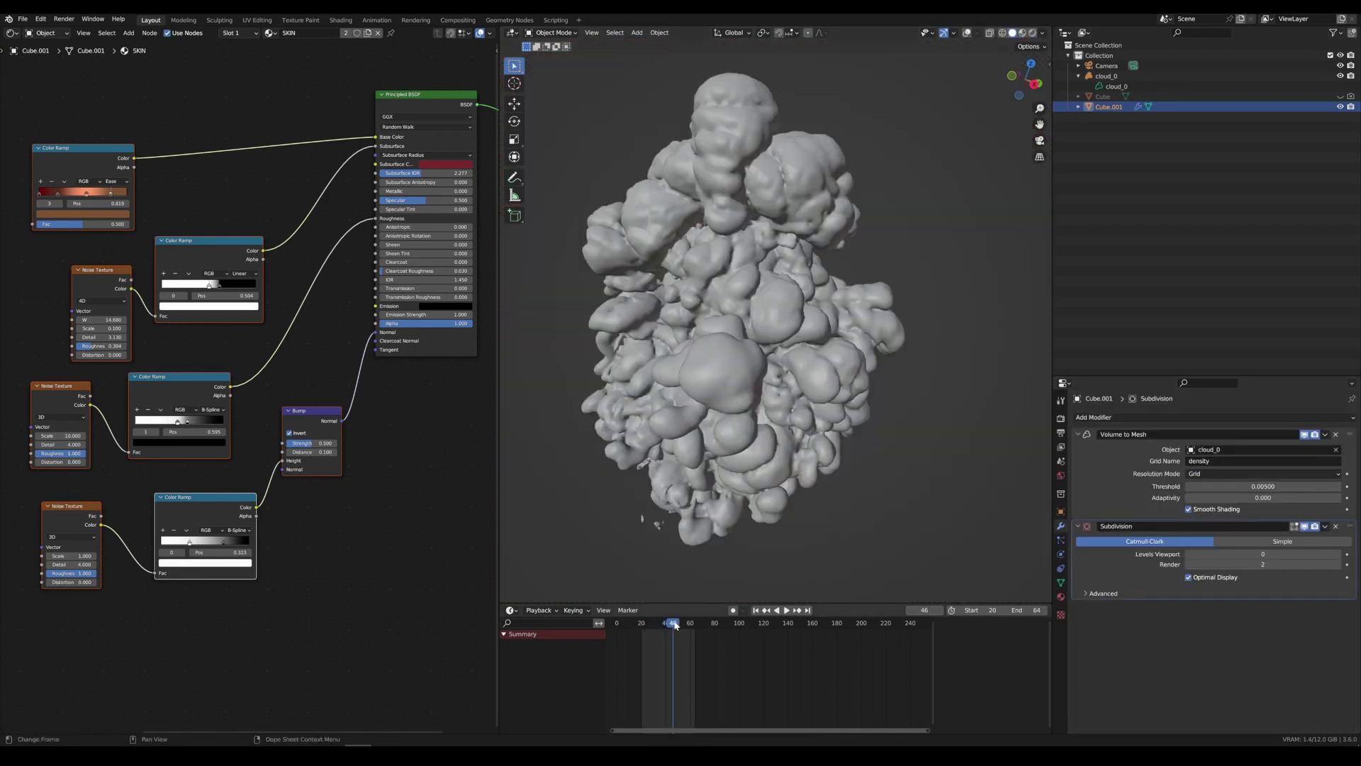
- Return the timeline to near the start of the frame range and replay the mesh animation in solid shading
left_click_drag(675, 625, 643, 625)
key("space")
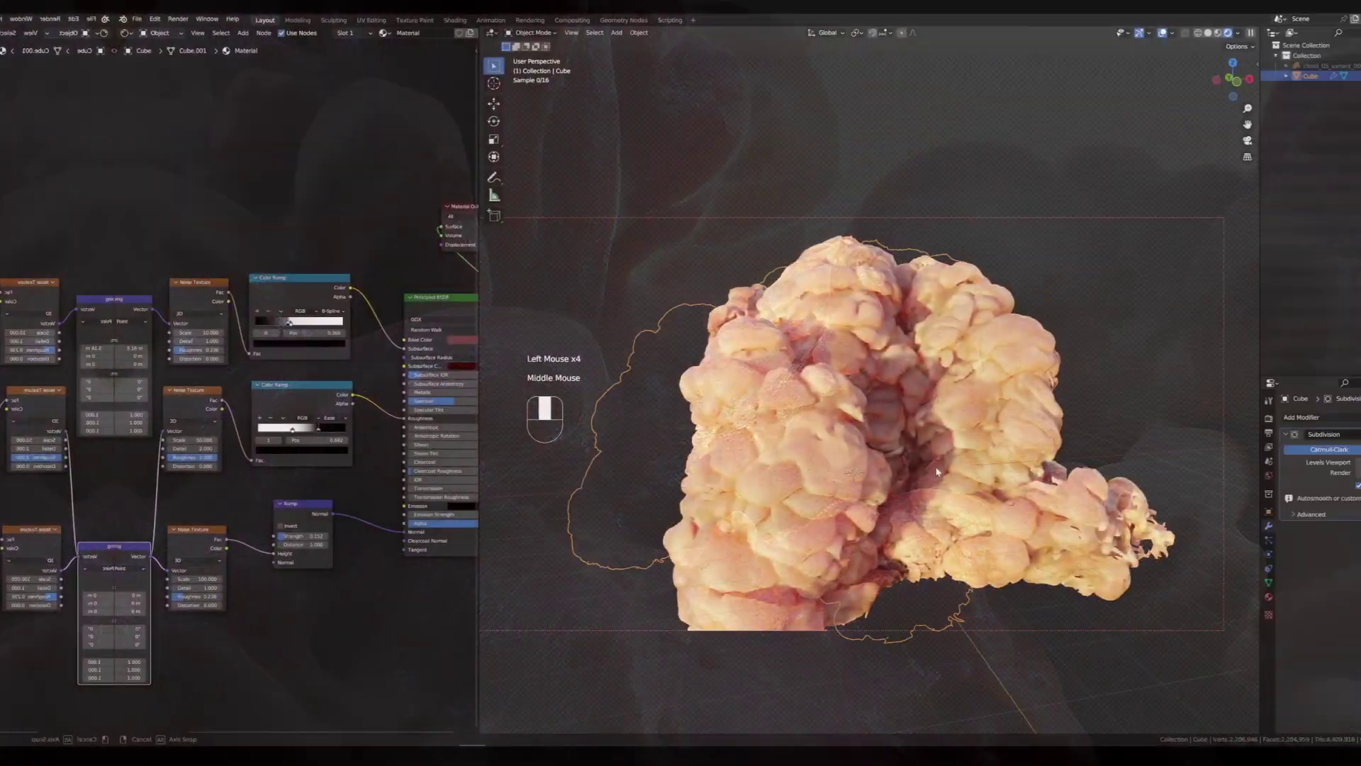
- Examine the rendered fleshy cloud mesh from the front, behind and above under the sky lighting
middle_click_drag(751, 461, 815, 464)
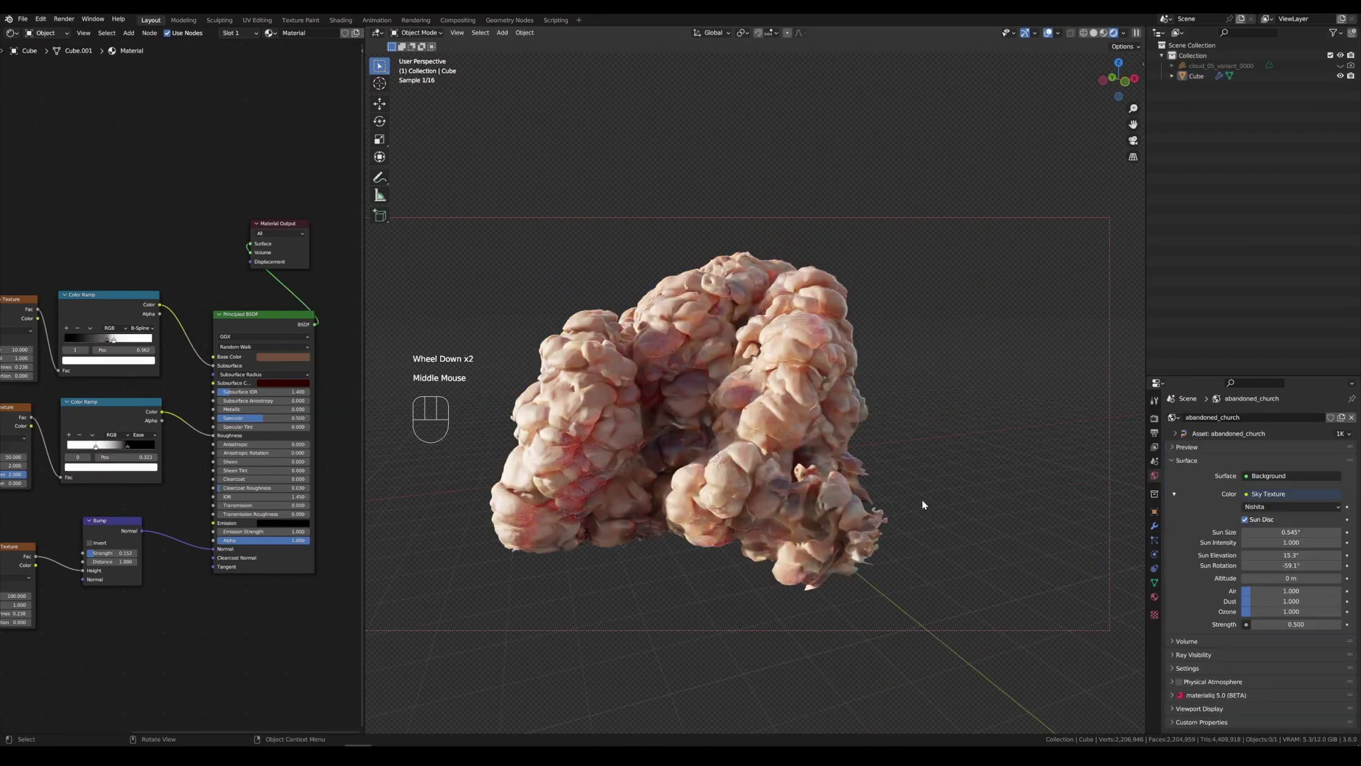
middle_click_drag(923, 504, 794, 447)
scroll(851, 445, "up", 1)
middle_click_drag(922, 445, 901, 499)
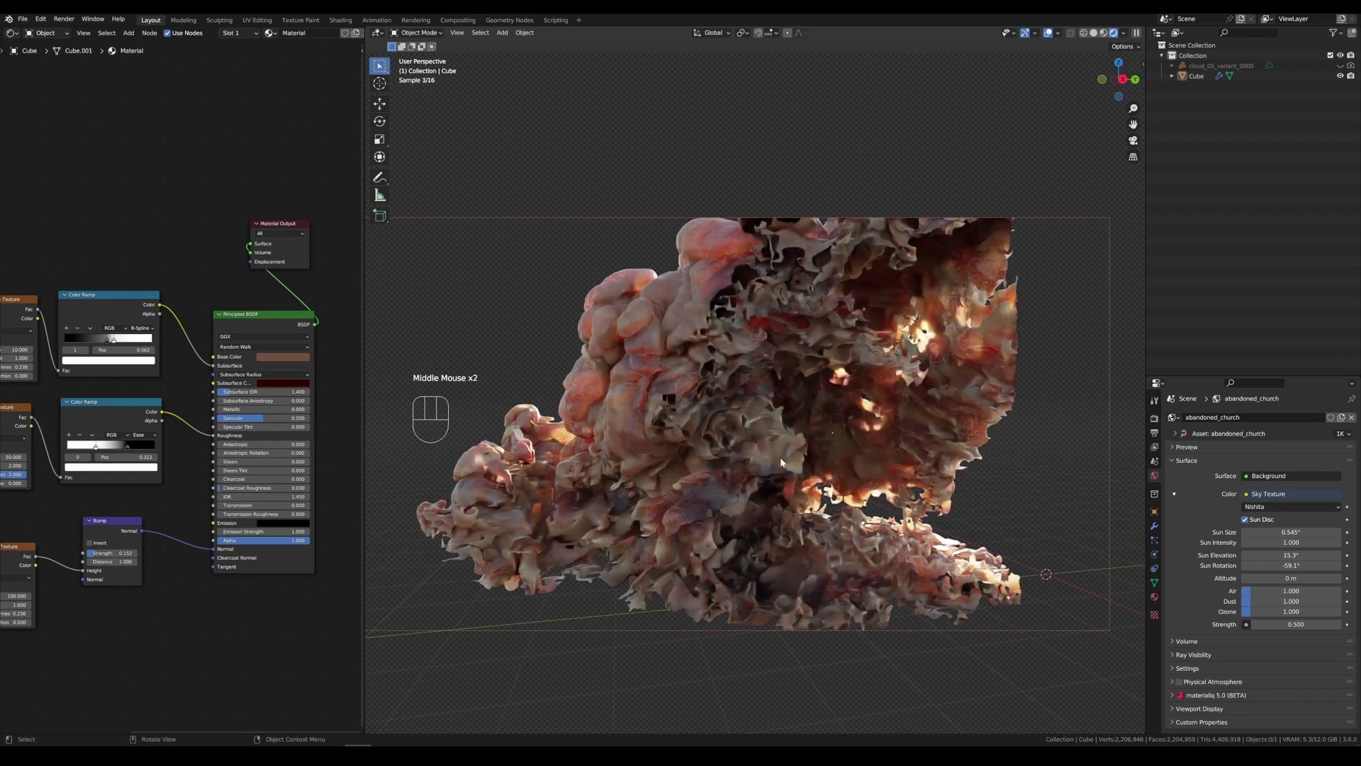
scroll(780, 457, "down", 1)
scroll(780, 459, "up", 2)
scroll(780, 461, "down", 1)
middle_click_drag(780, 461, 942, 496)
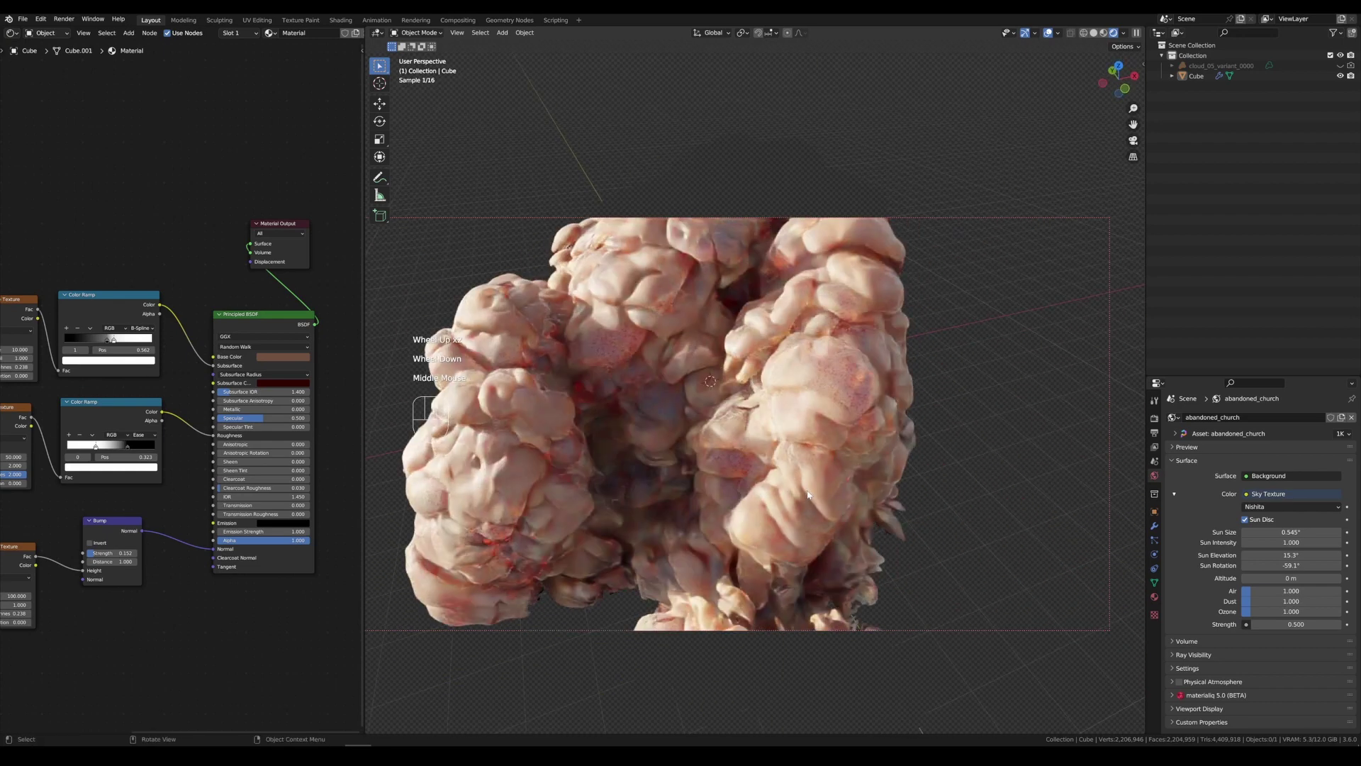